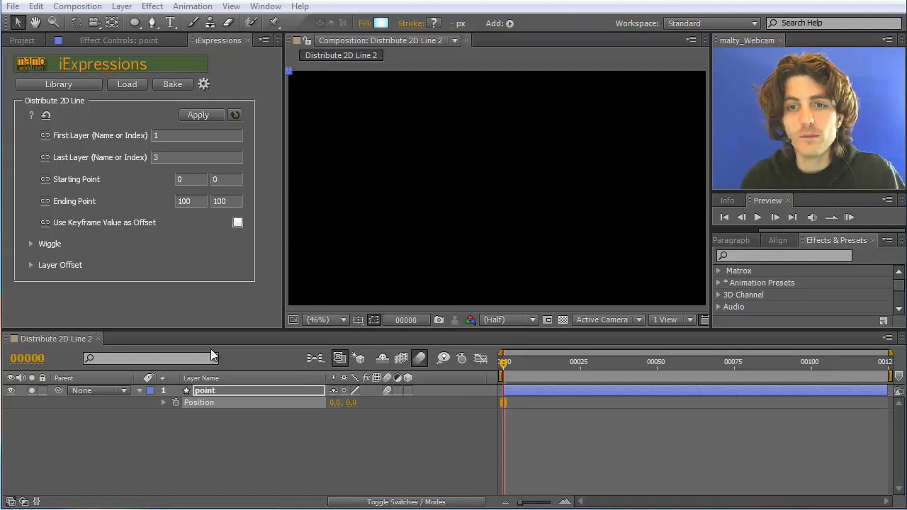
Step: Move the point layer from the composition's corner to about position 243, 220
left_click(202, 386)
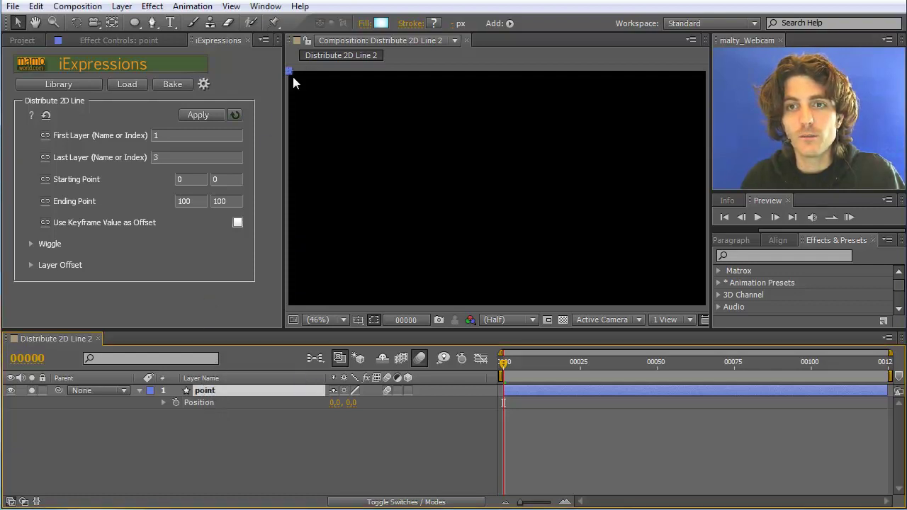
left_click_drag(290, 72, 366, 144)
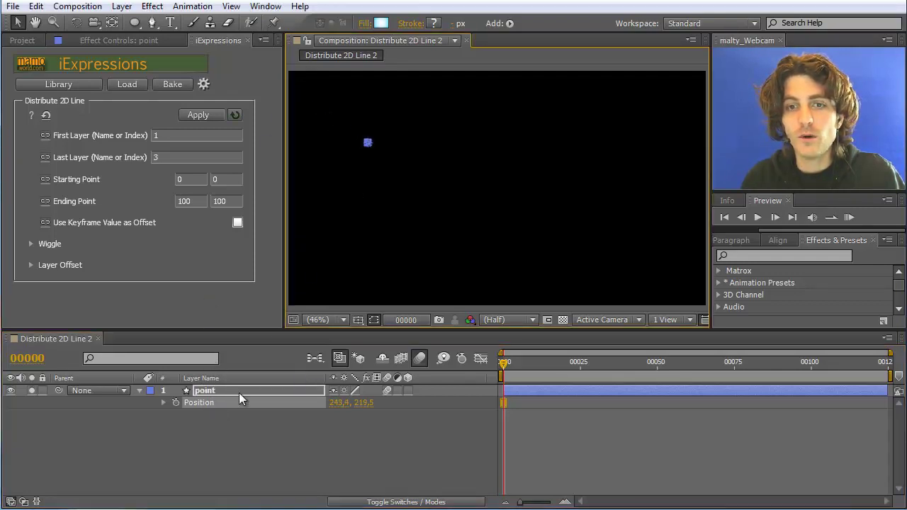
left_click(246, 445)
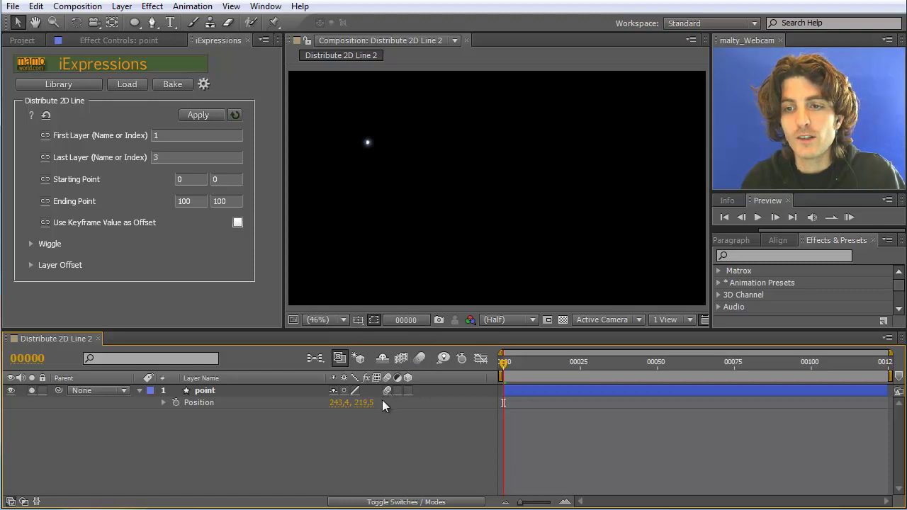
Step: Duplicate the point layer repeatedly until the composition holds 17 point layers
left_click(205, 391)
key("Return")
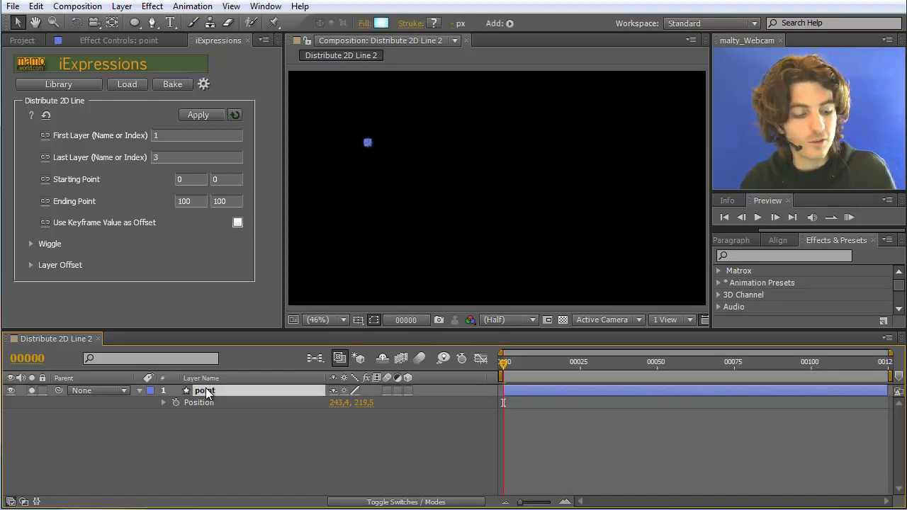
key("Return")
key("ctrl+d")
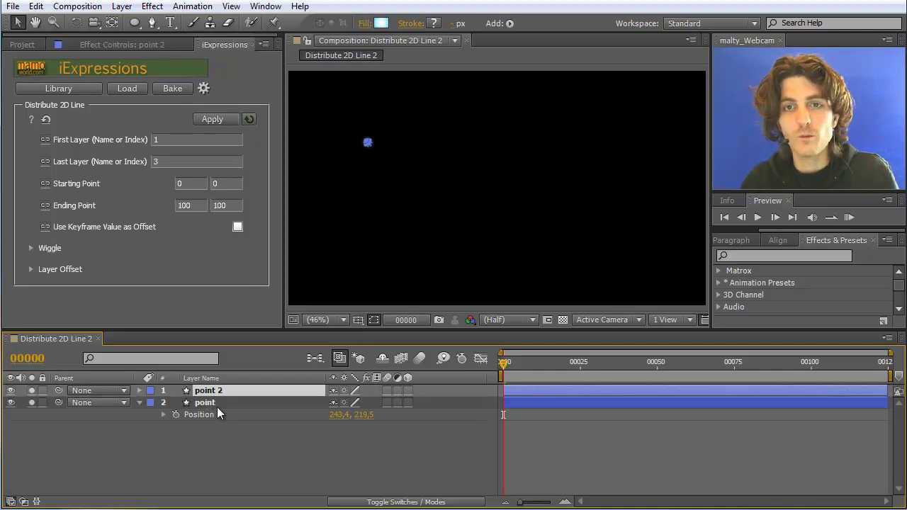
key("ctrl+d")
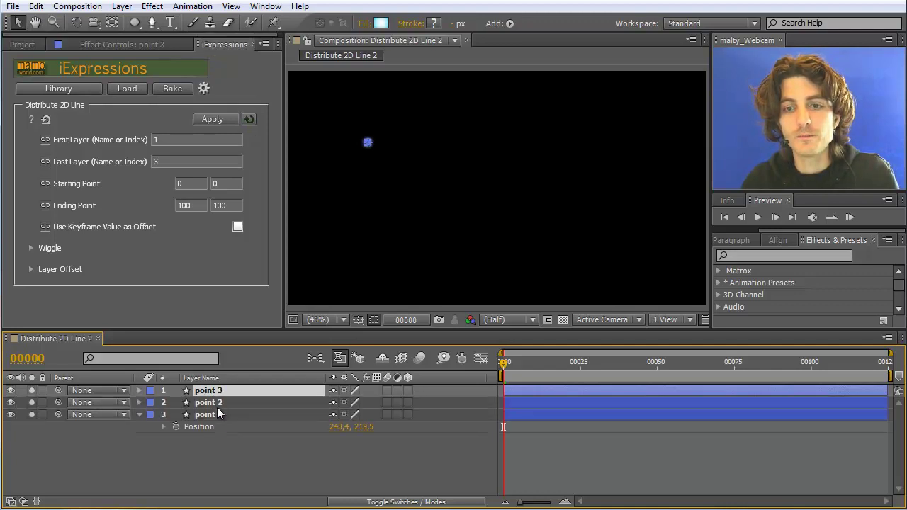
key("ctrl+d")
key("ctrl+d")
key("ctrl+d")
key("ctrl+d")
key("ctrl+d")
key("ctrl+d")
key("ctrl+d")
key("ctrl+d")
key("ctrl+d")
key("ctrl+d")
key("ctrl+d")
key("ctrl+d")
key("ctrl+d")
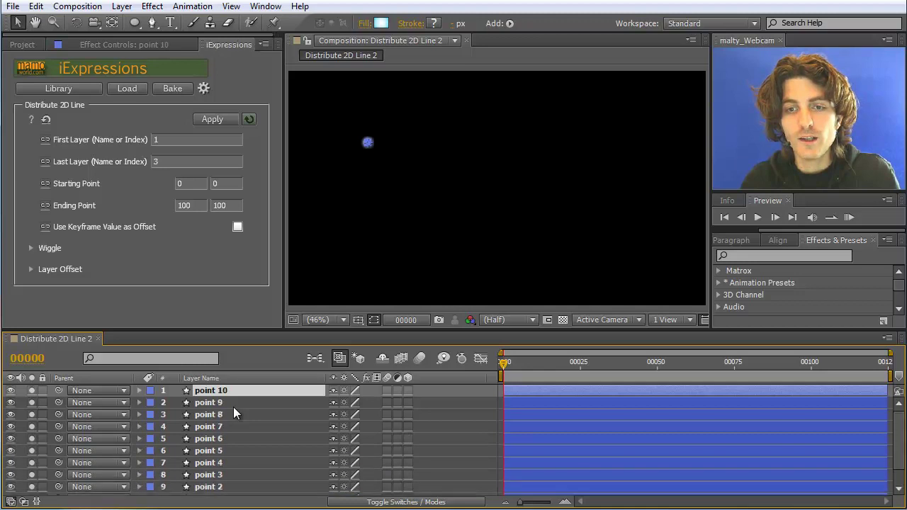
key("ctrl+d")
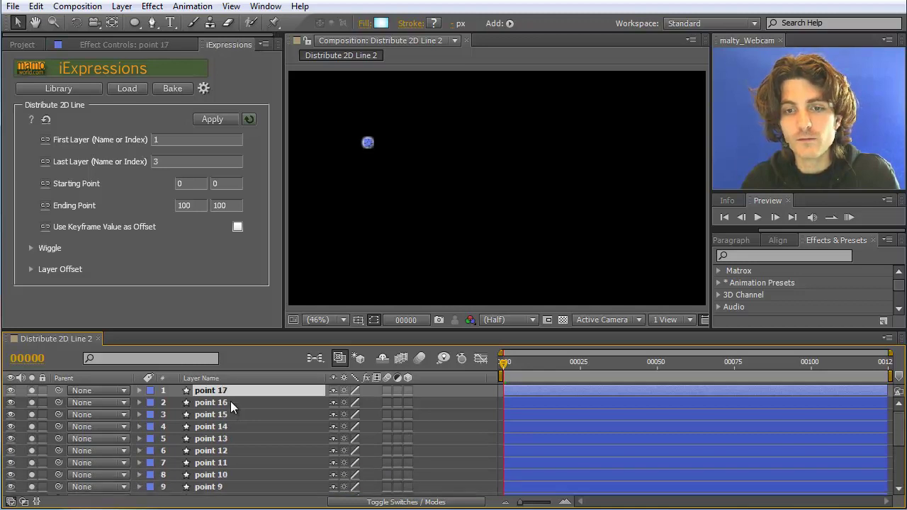
key("F2")
scroll(247, 447, "down", 3)
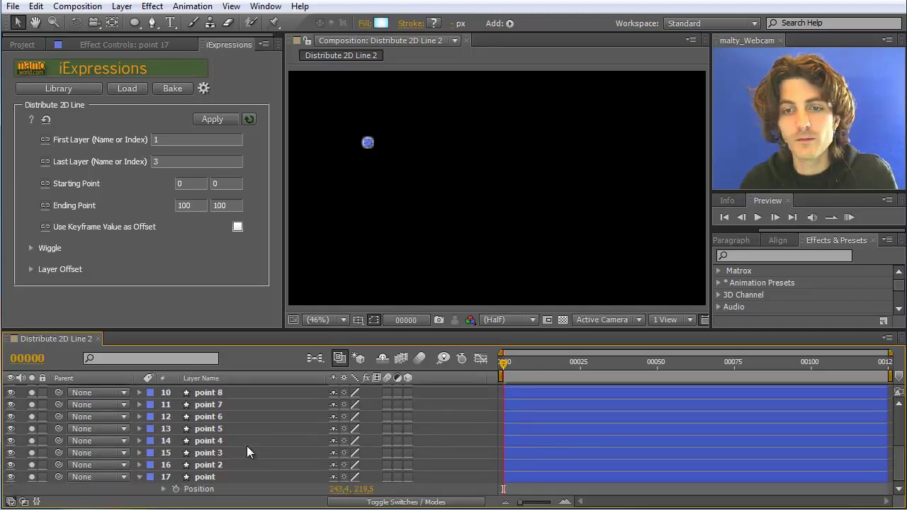
key("KP_1")
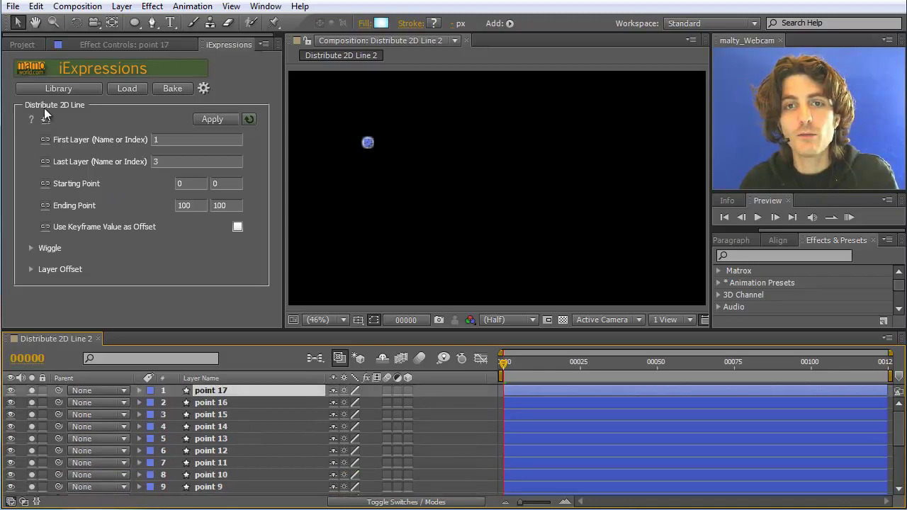
Step: Rename the topmost layer, point 17, as "first"
mouse_move(67, 138)
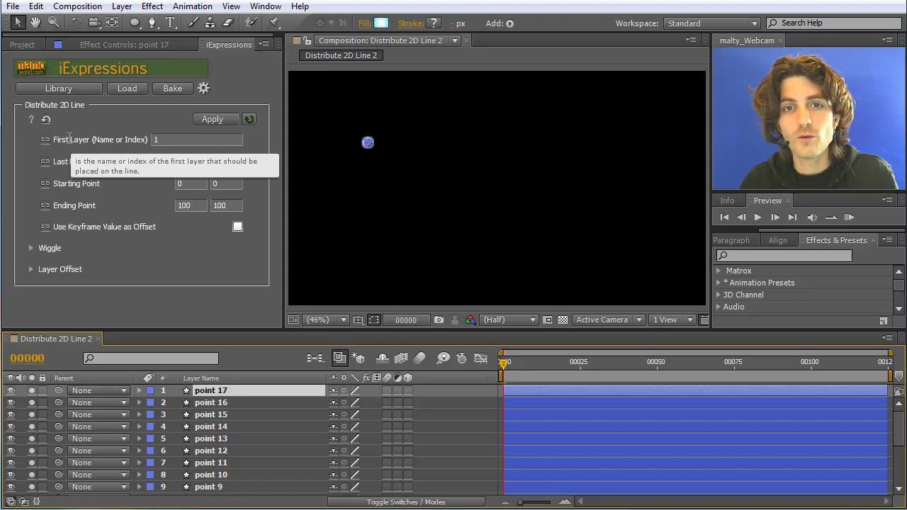
mouse_move(75, 160)
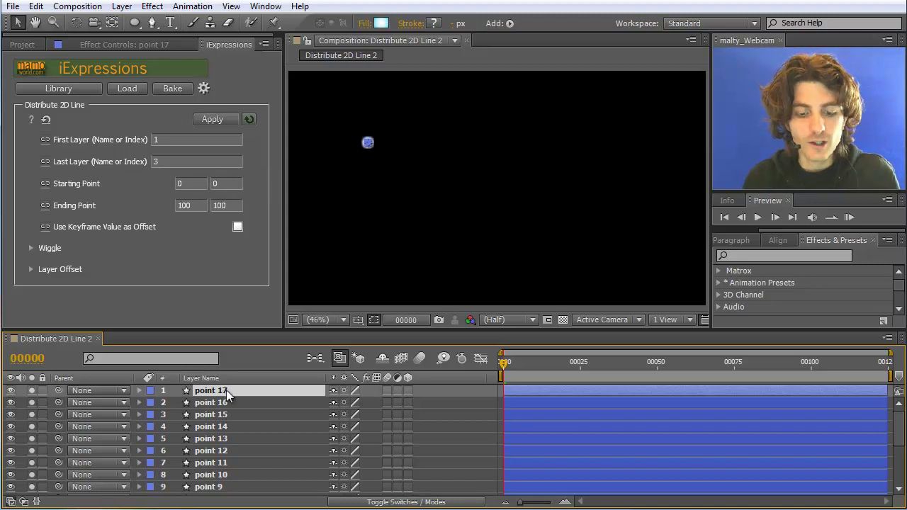
key("Return")
type("first")
key("Return")
Step: Rename the original point layer at the end of the layer stack as "last"
scroll(248, 425, "down", 5)
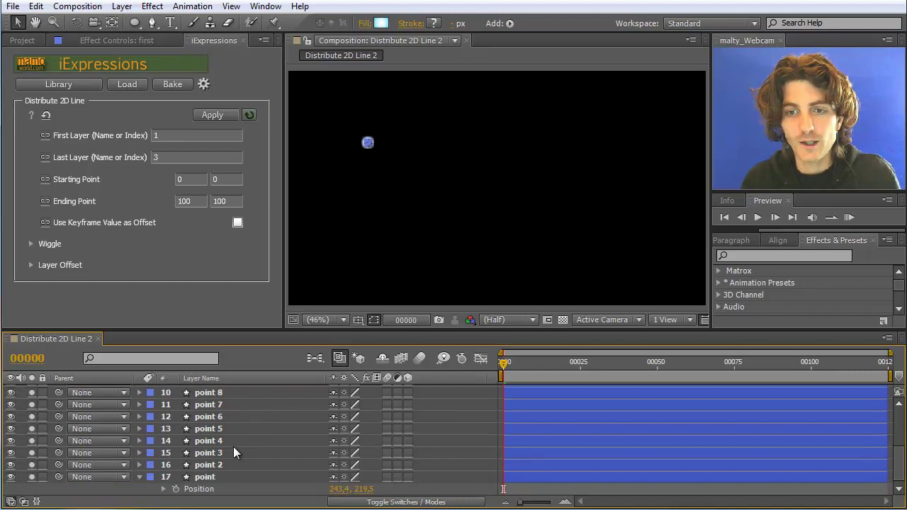
left_click(220, 477)
key("Return")
type("last")
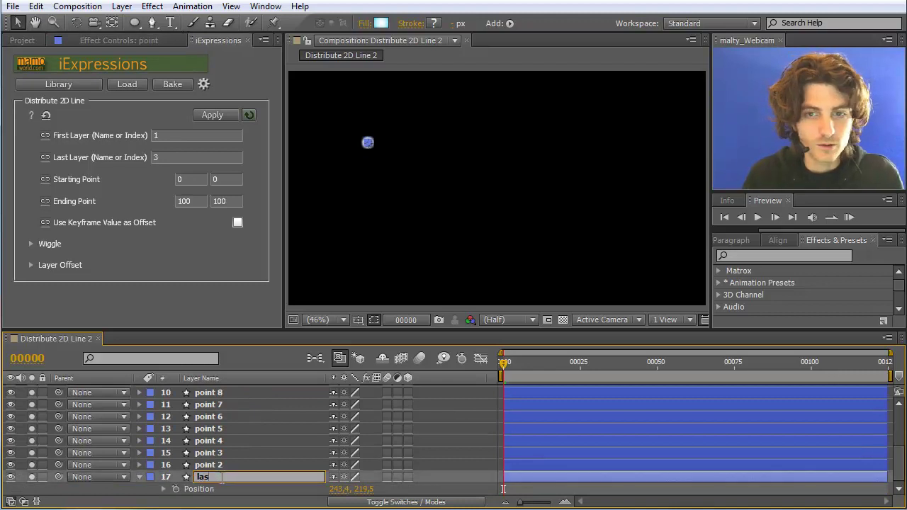
key("Return")
Step: Set First Layer to "first" and Last Layer to "last" in Distribute 2D Line, and apply it to the last layer's position
left_click(149, 135)
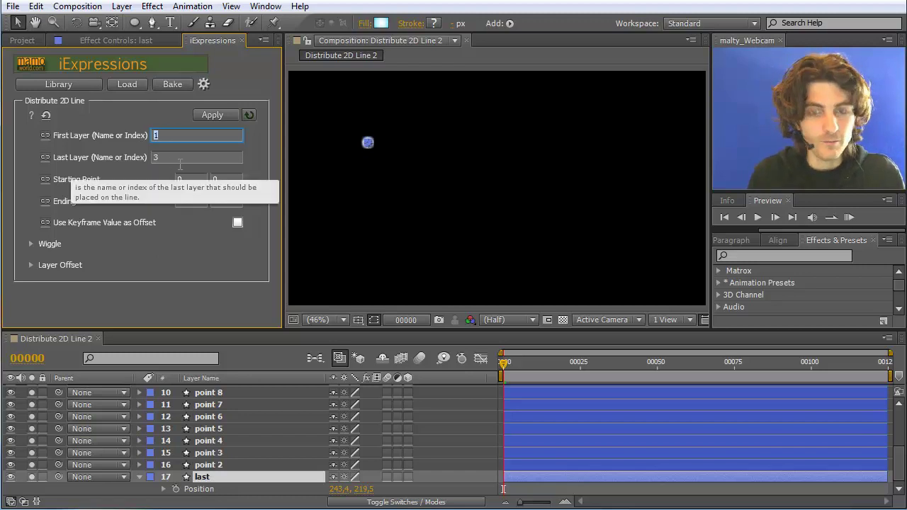
type("first")
key("Tab")
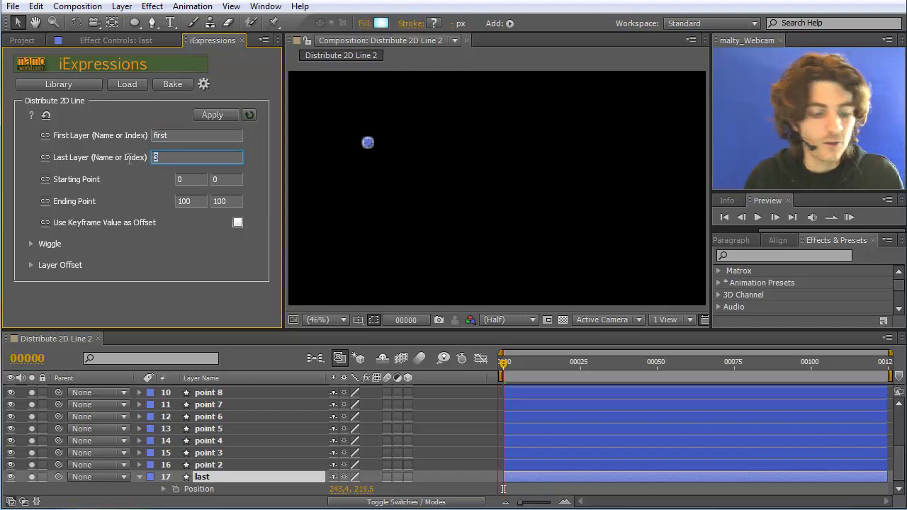
type("last")
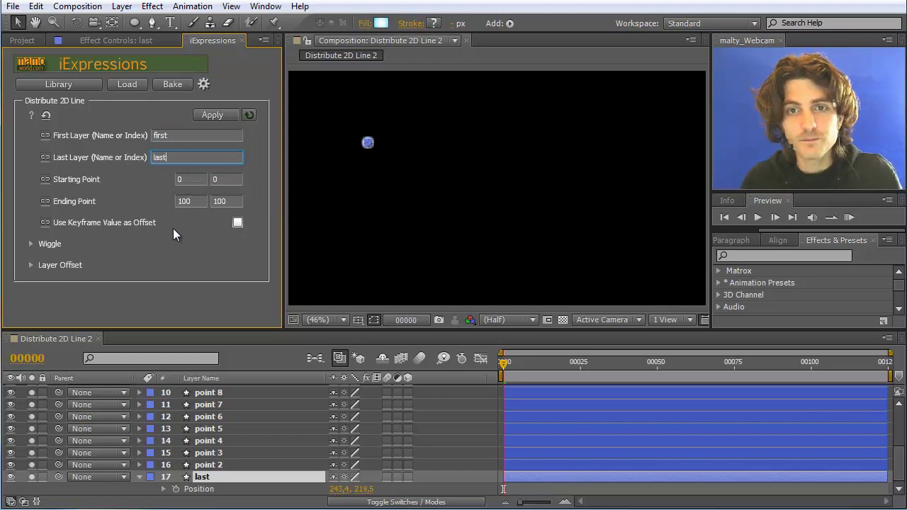
left_click(214, 114)
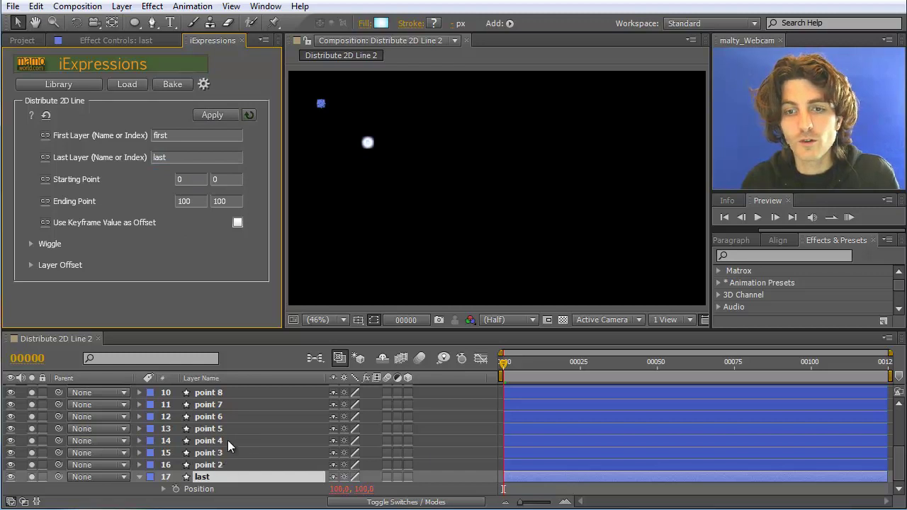
Step: Apply the Distribute 2D Line iExpression to all 17 layers, and deselect them
left_click_drag(899, 461, 899, 418)
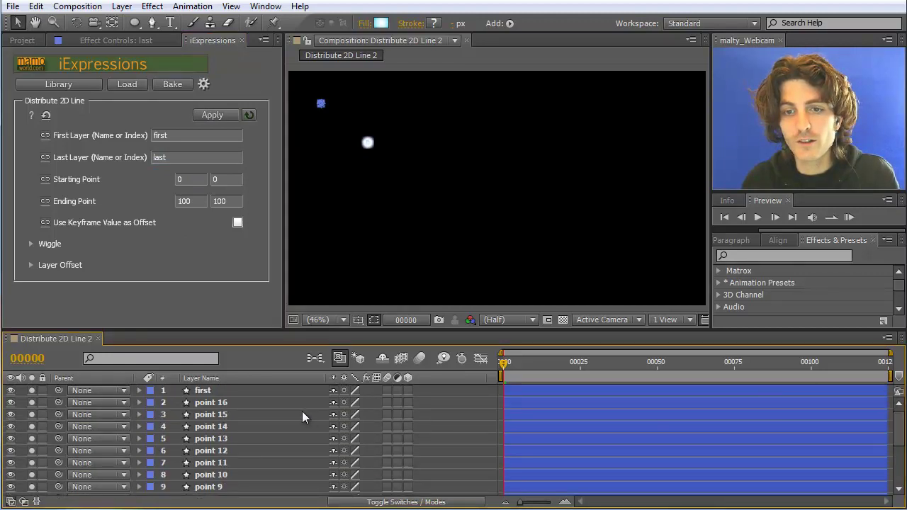
key("ctrl+a")
left_click(210, 115)
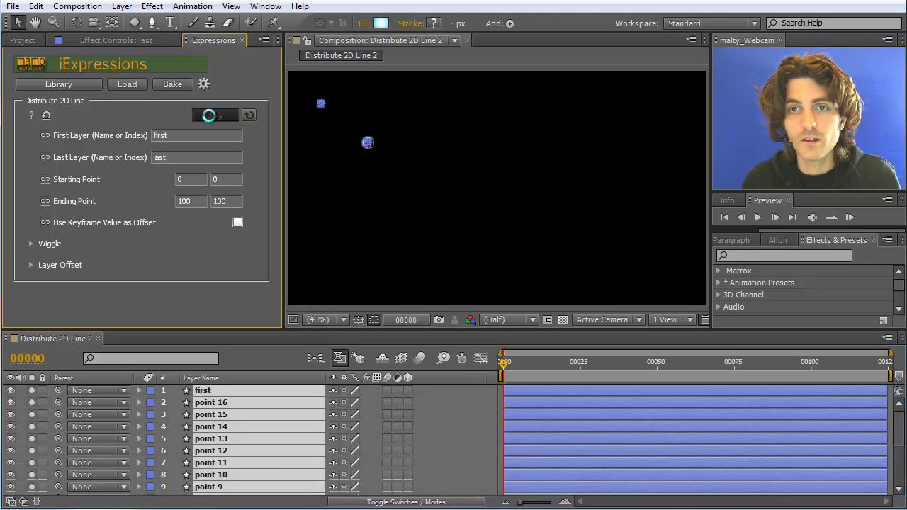
left_click(350, 133)
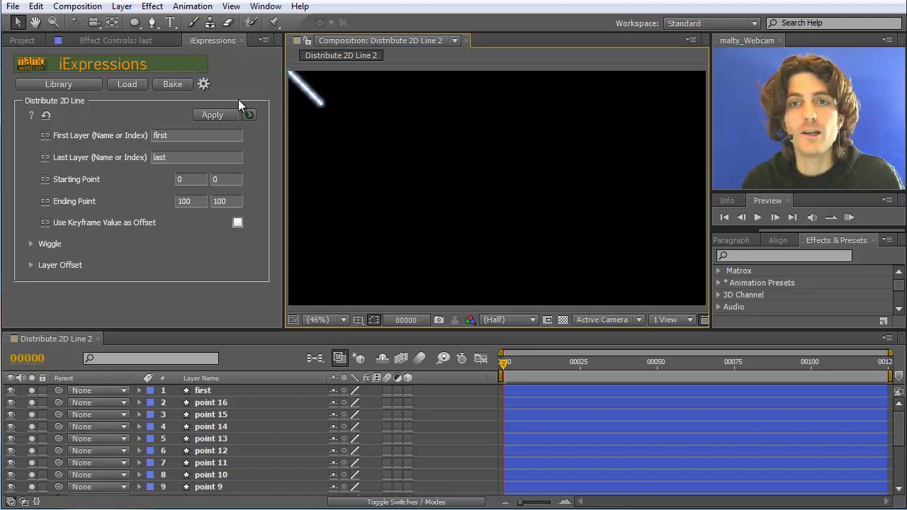
Step: Create a new null object and duplicate it once
left_click(122, 7)
mouse_move(340, 22)
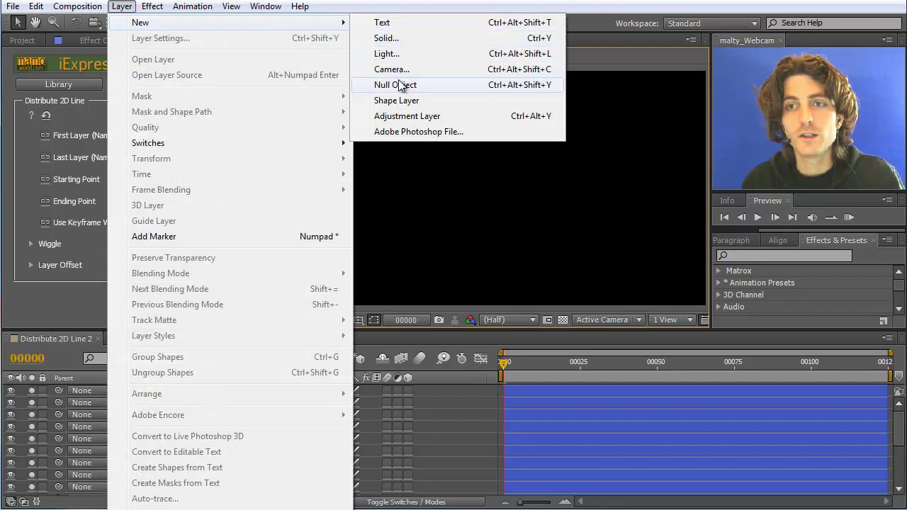
left_click(398, 84)
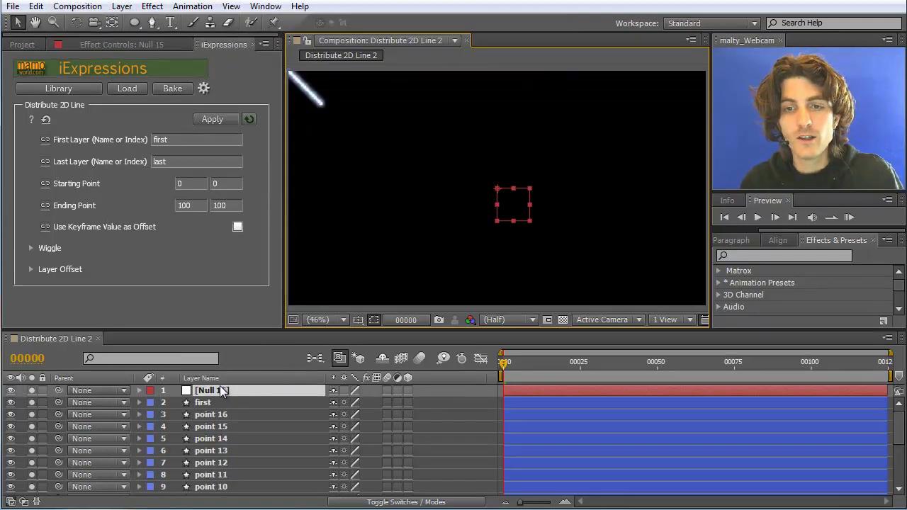
key("ctrl+d")
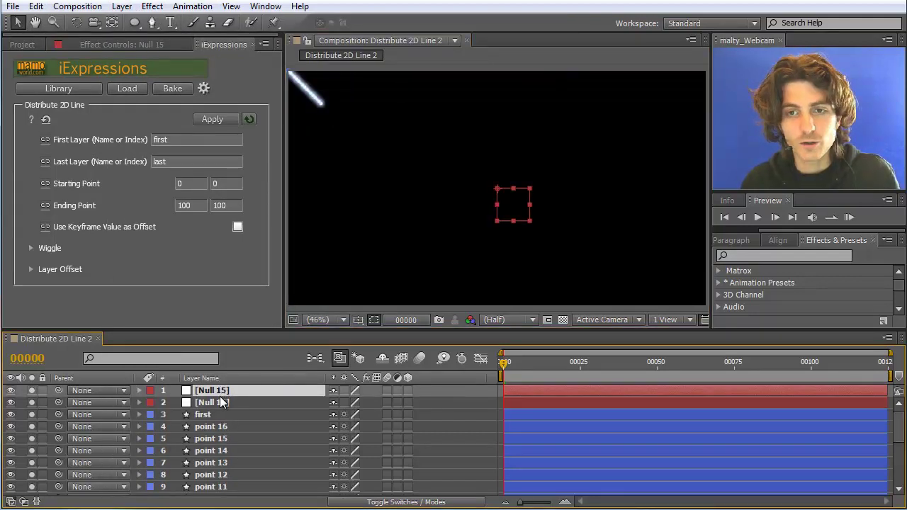
Step: Rename the topmost null layer as "first point"
key("Return")
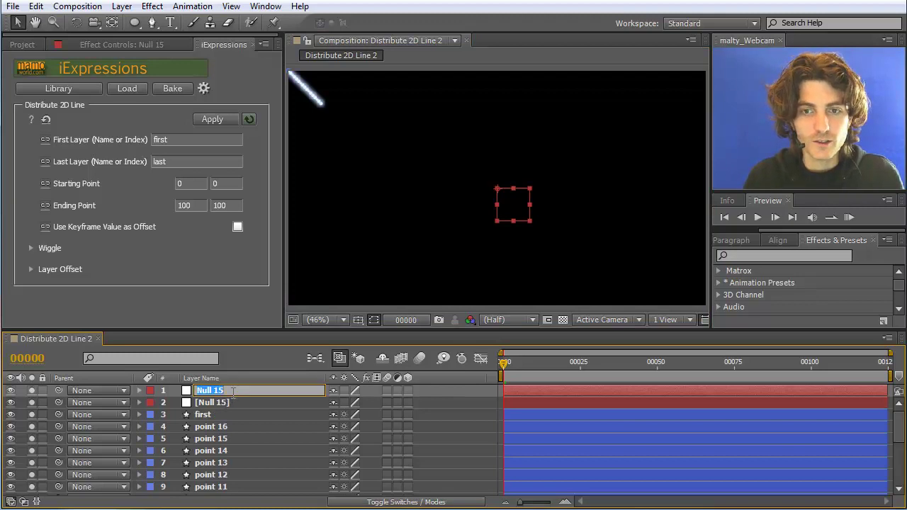
type("first point")
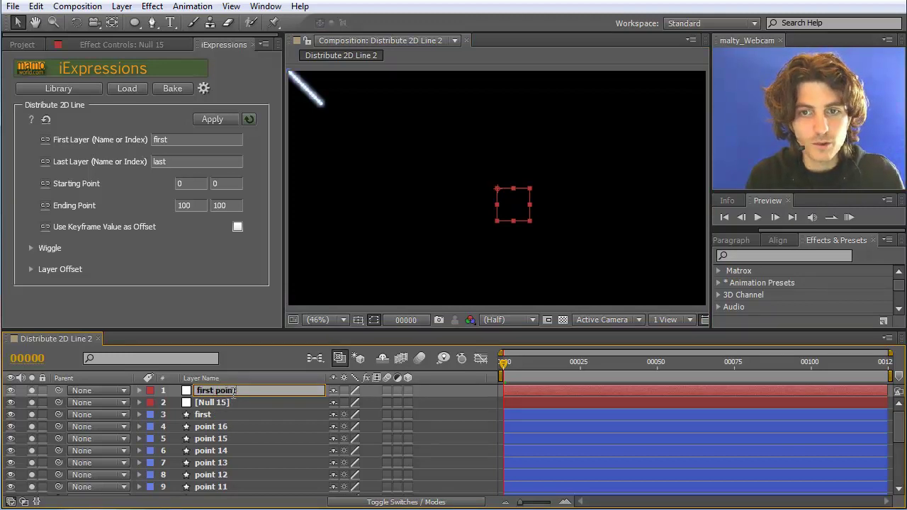
key("Return")
Step: Rename the second null layer as "end point"
left_click(222, 402)
key("Return")
type("second poin")
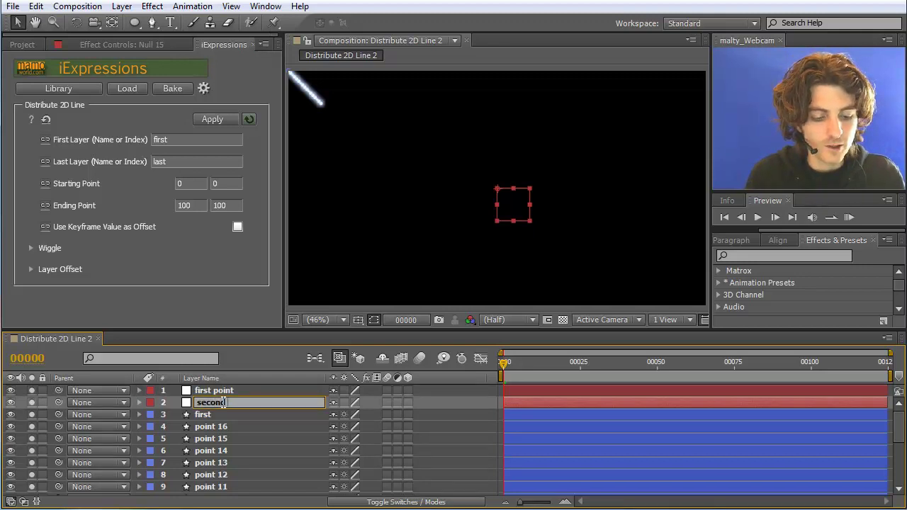
key("BackSpace")
key("BackSpace")
key("BackSpace")
key("BackSpace")
key("BackSpace")
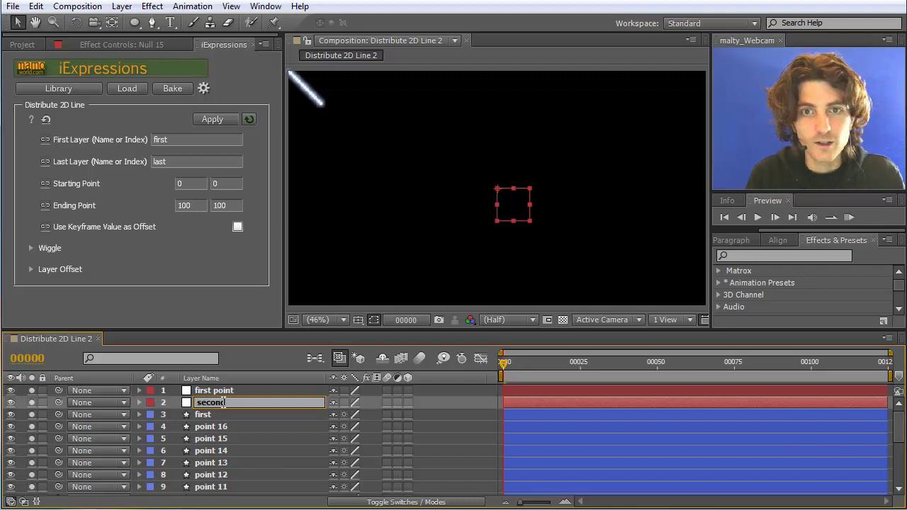
key("BackSpace")
key("BackSpace")
key("BackSpace")
key("BackSpace")
key("BackSpace")
key("BackSpace")
type("e")
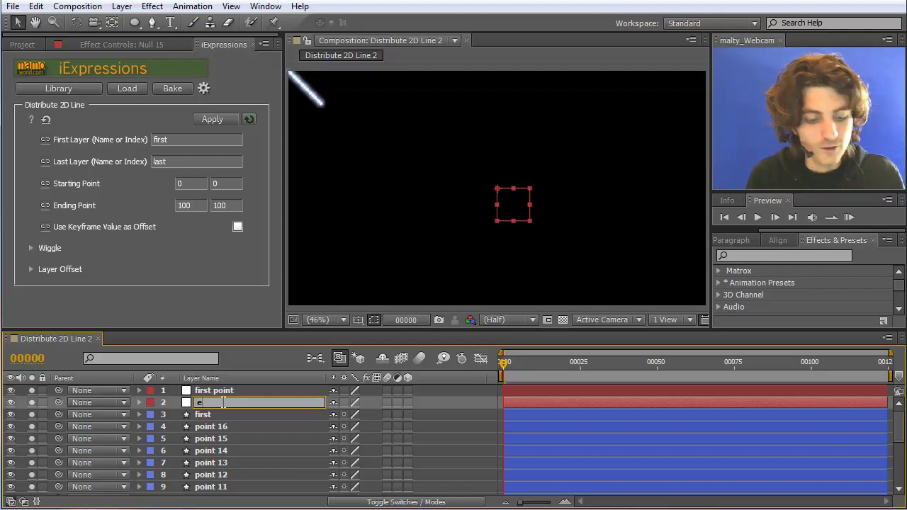
type("nd point")
key("Return")
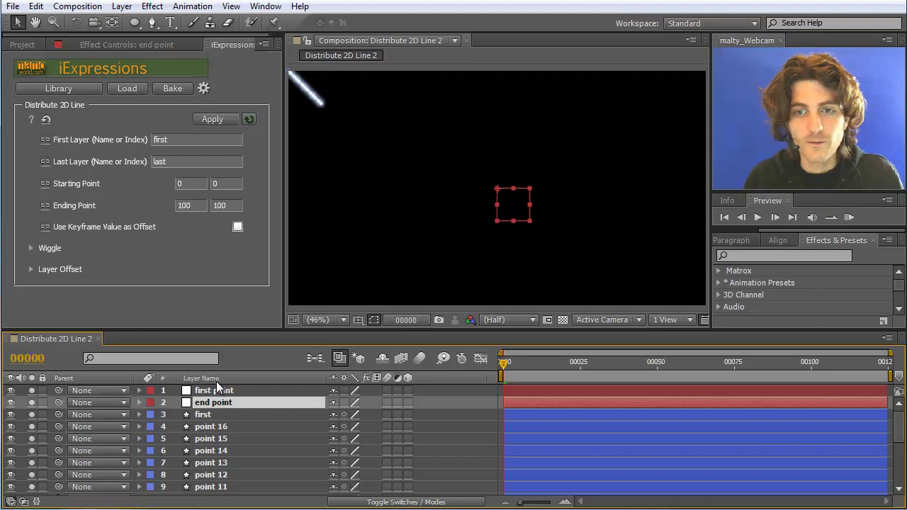
Step: Rename the topmost null layer as "start point"
left_click(221, 394)
key("Return")
type("st")
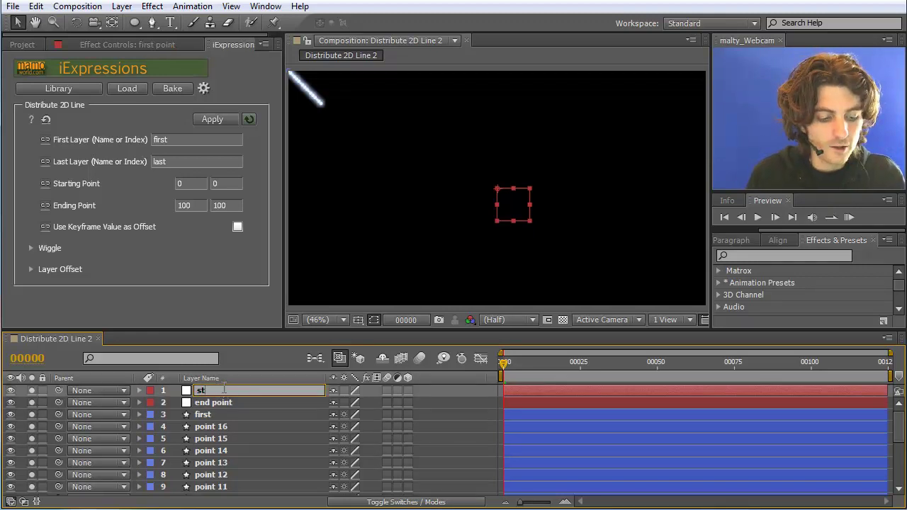
type("art point")
key("Return")
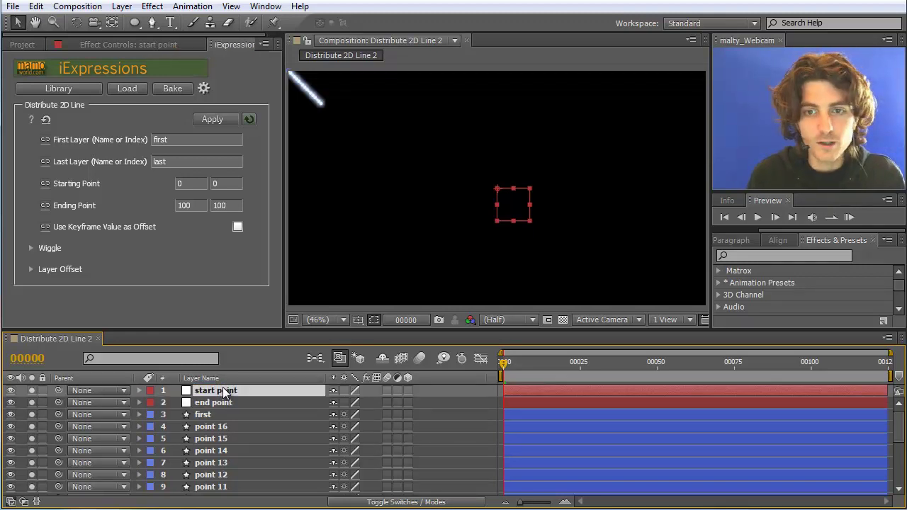
Step: Reveal the Position of both nulls and link the Starting Point parameter to the start point null's Position
left_click(212, 402, "shift")
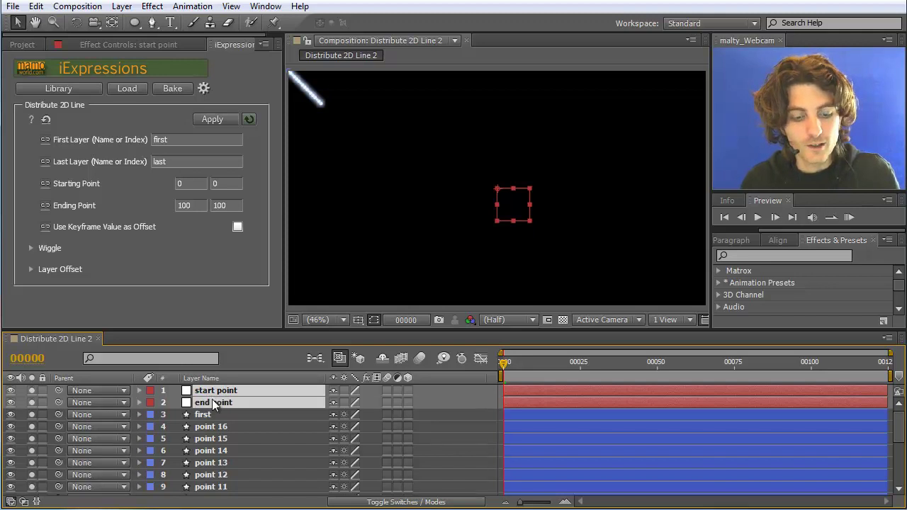
key("p")
left_click(205, 400)
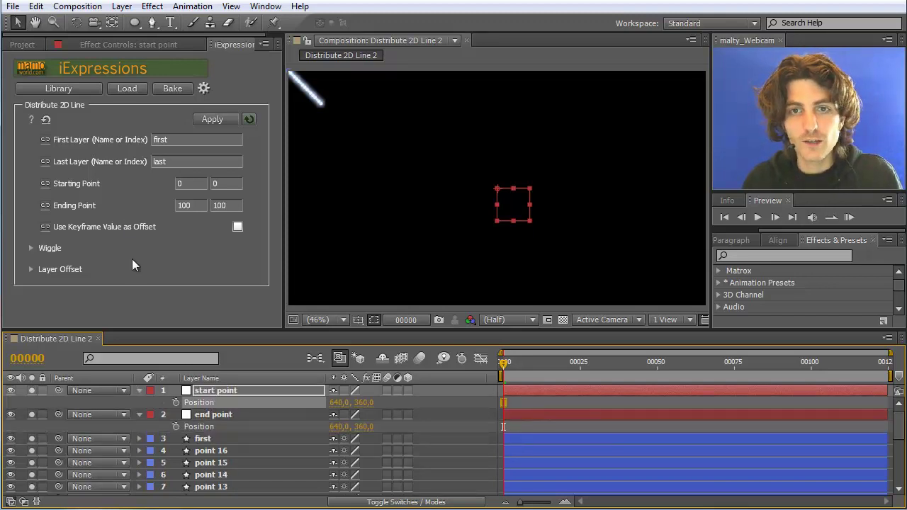
left_click(45, 184)
Step: Link the Ending Point parameter to the end point null's Position
left_click(202, 424)
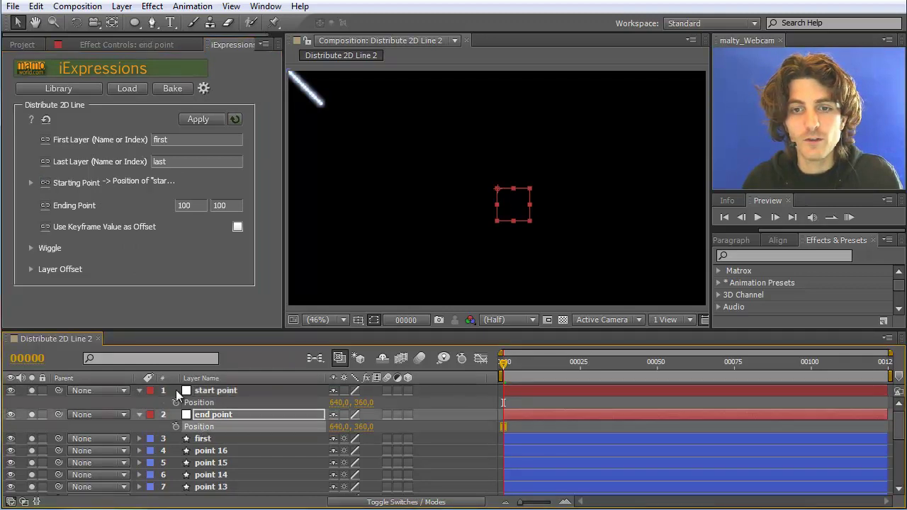
left_click(47, 206)
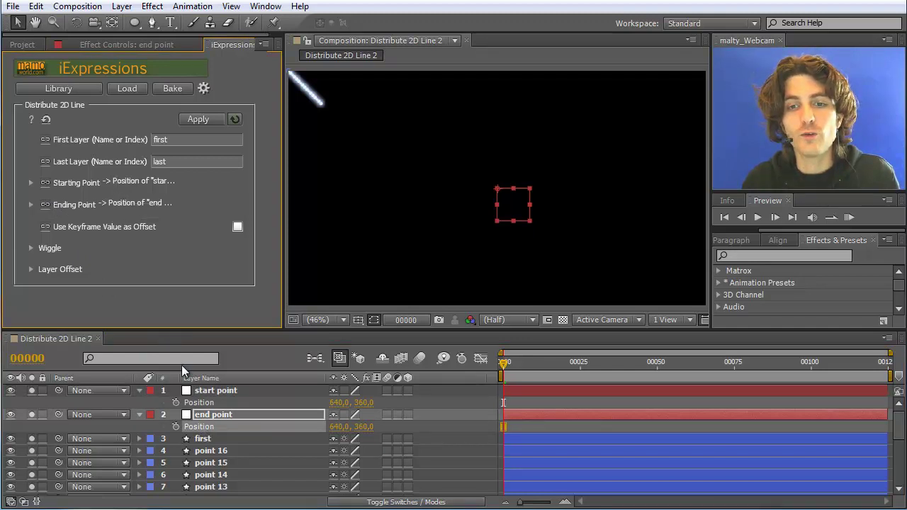
Step: Apply the Distribute 2D Line iExpression to all point layers from "first" through "last"
left_click(204, 438)
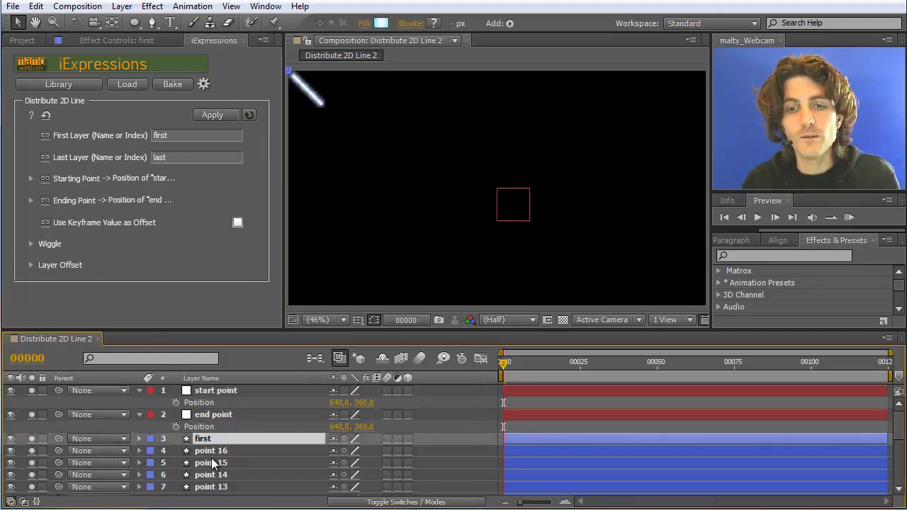
scroll(211, 458, "down", 5)
left_click(207, 465, "shift")
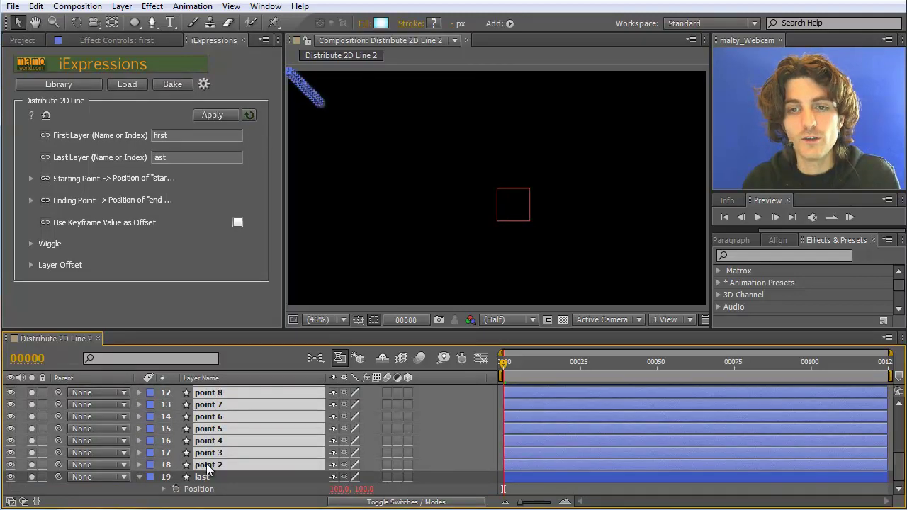
left_click(204, 477, "shift")
left_click(211, 115)
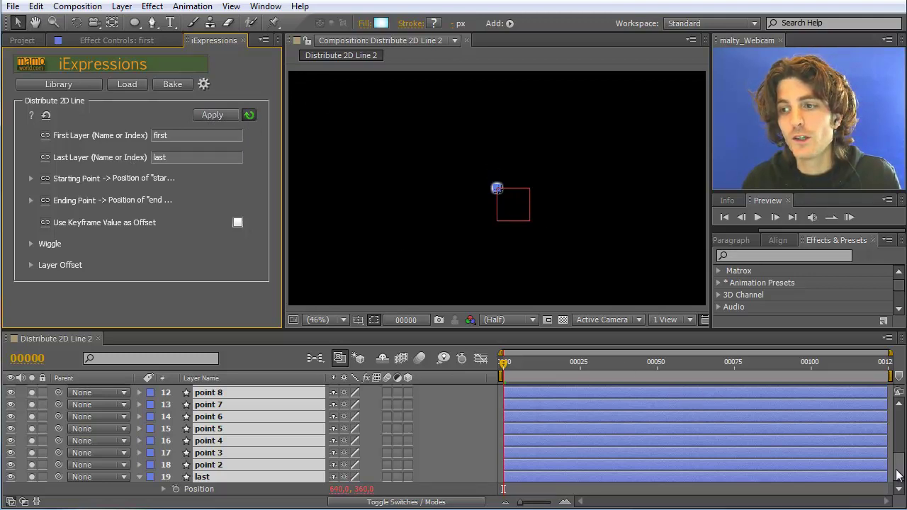
Step: Move the start point null horizontally to an X position of 266
left_click_drag(899, 473, 897, 403)
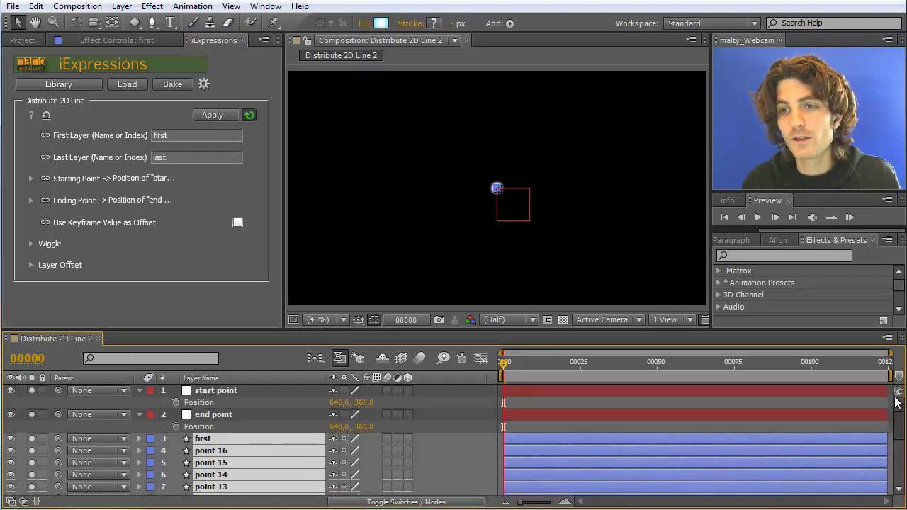
left_click(210, 392)
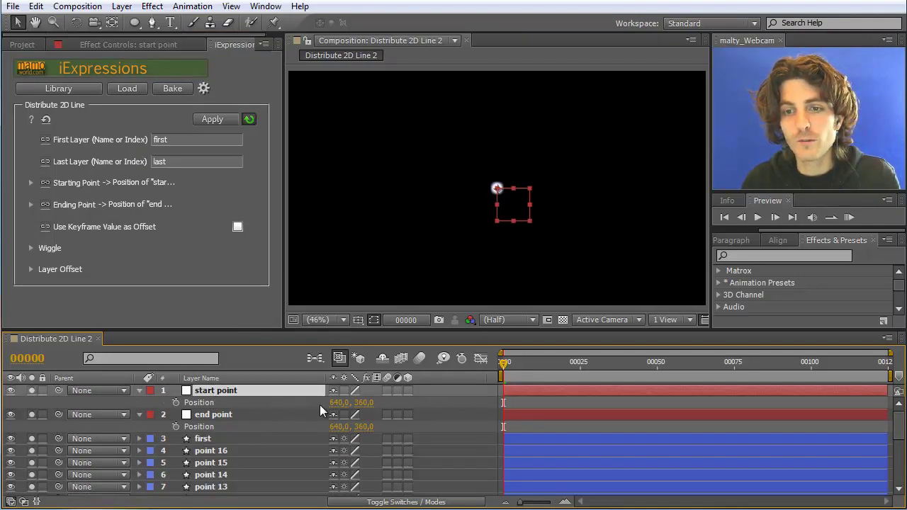
left_click_drag(331, 403, 368, 403)
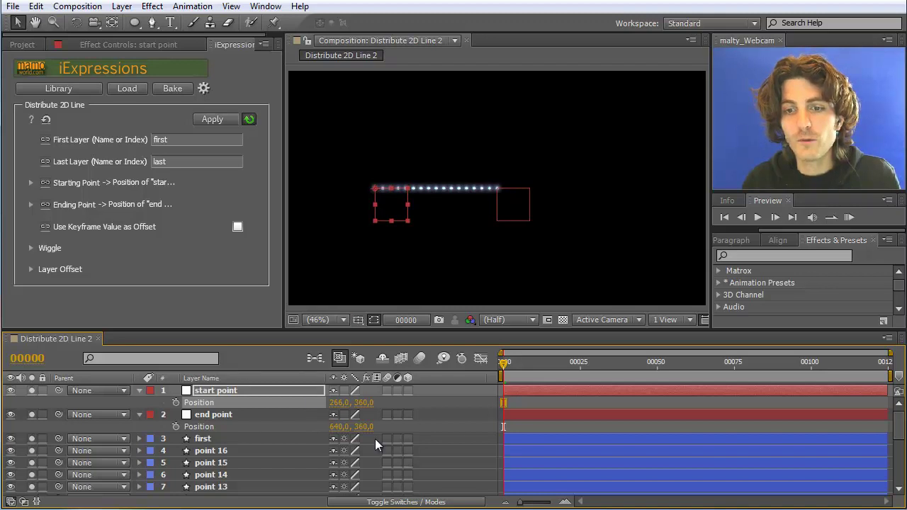
Step: Set the end point null's X position to 900
left_click(340, 427)
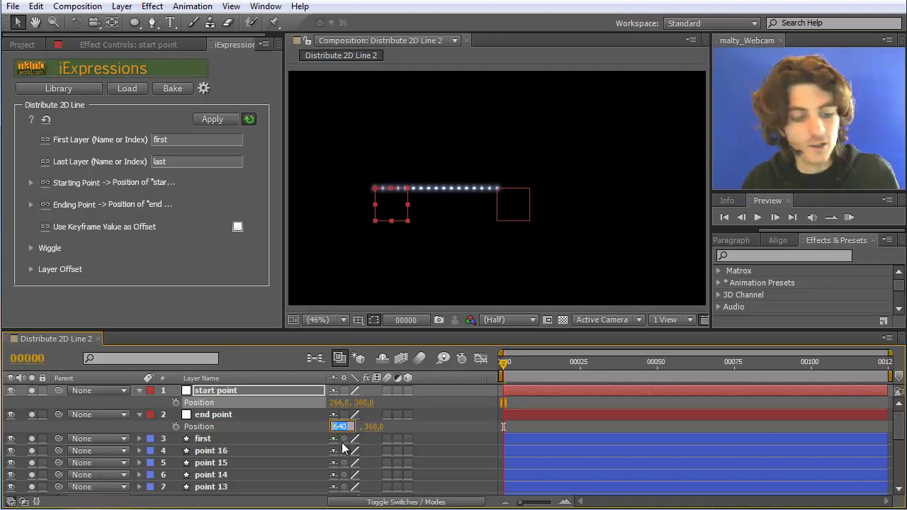
type("966")
key("Return")
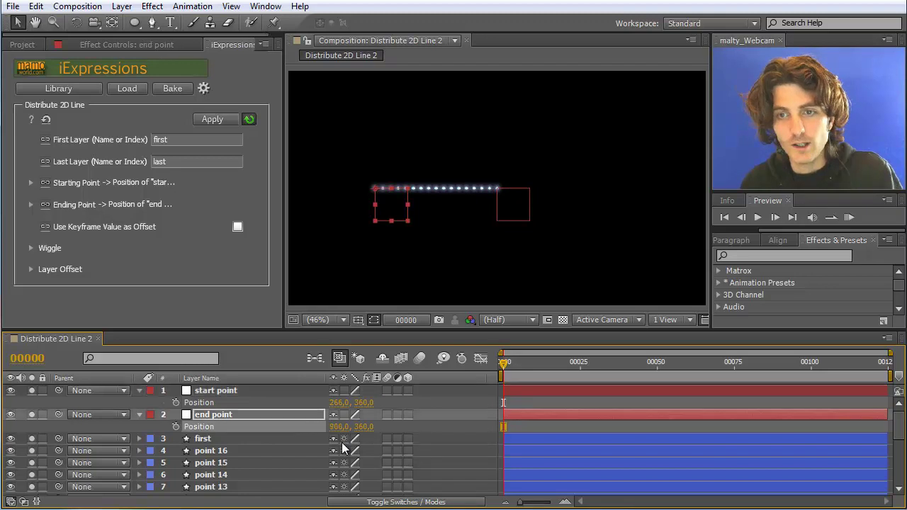
left_click(588, 229)
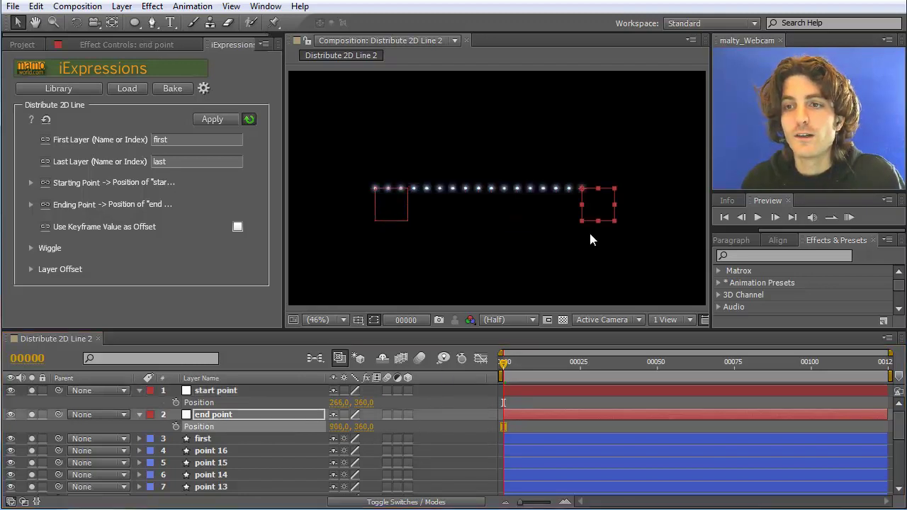
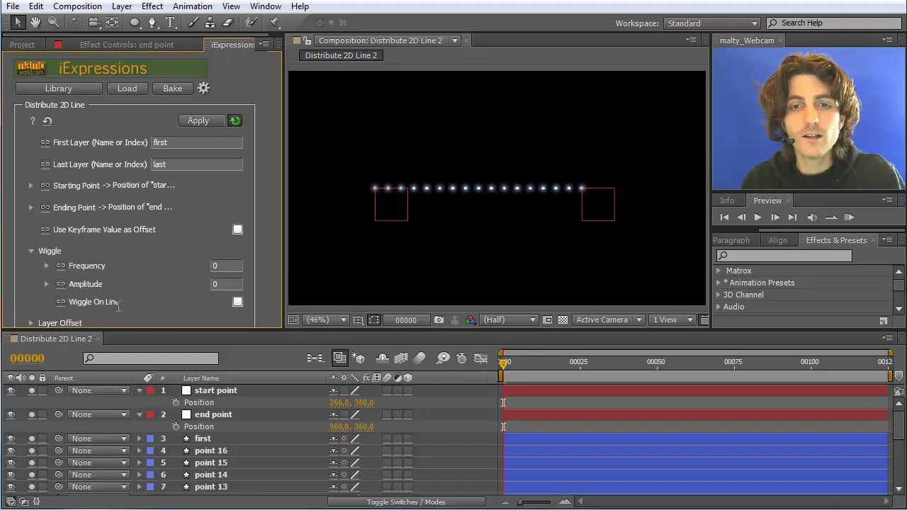
Step: Set the Wiggle Amplitude of the distributed points to 100
mouse_move(224, 266)
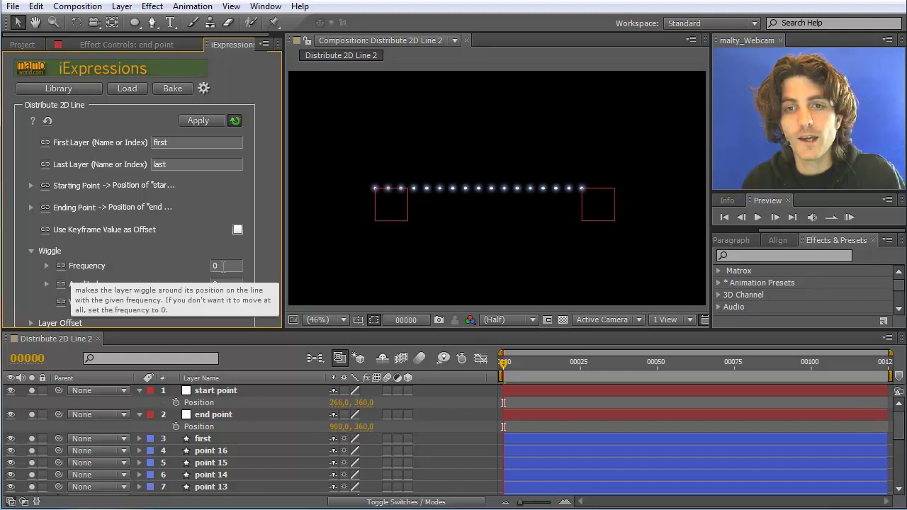
left_click(224, 284)
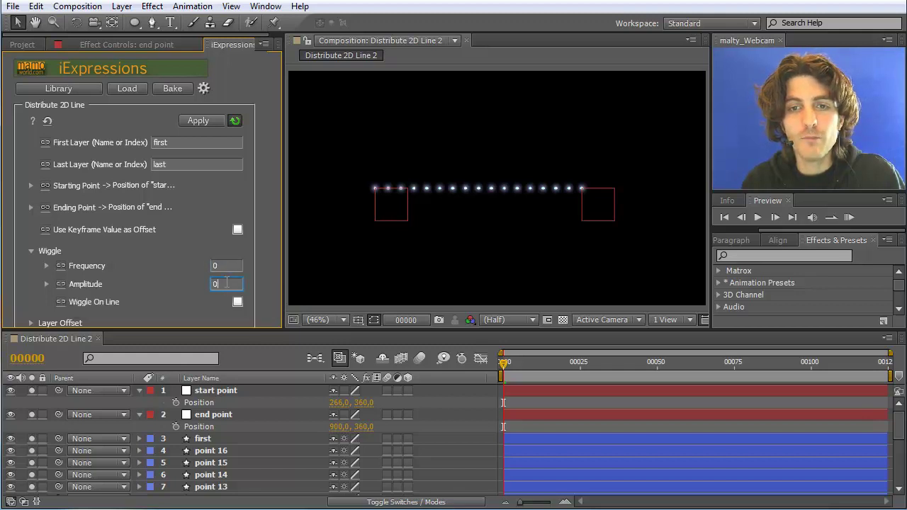
type("100")
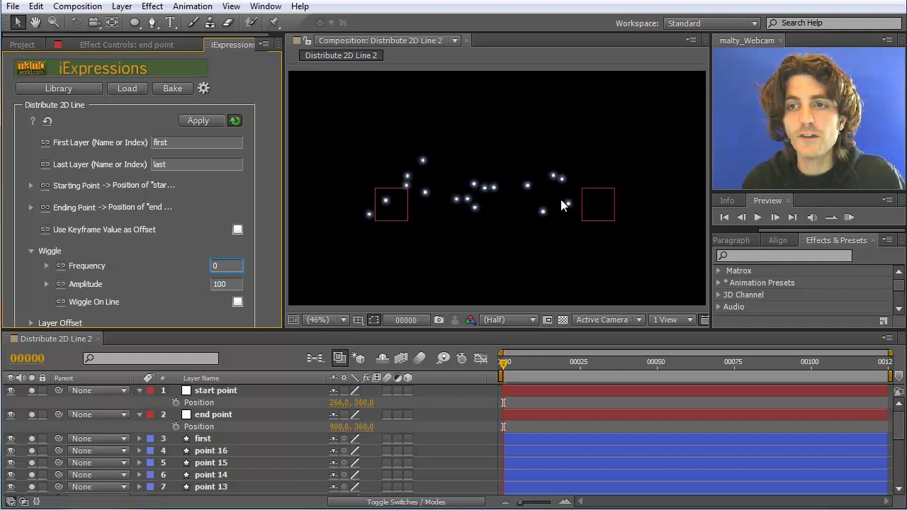
key("Tab")
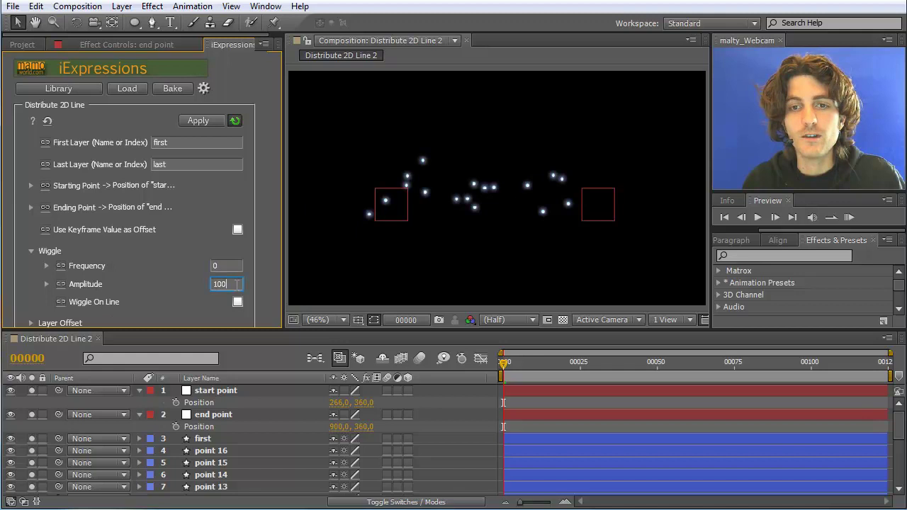
Step: Reduce the Wiggle Amplitude to 20
type("20")
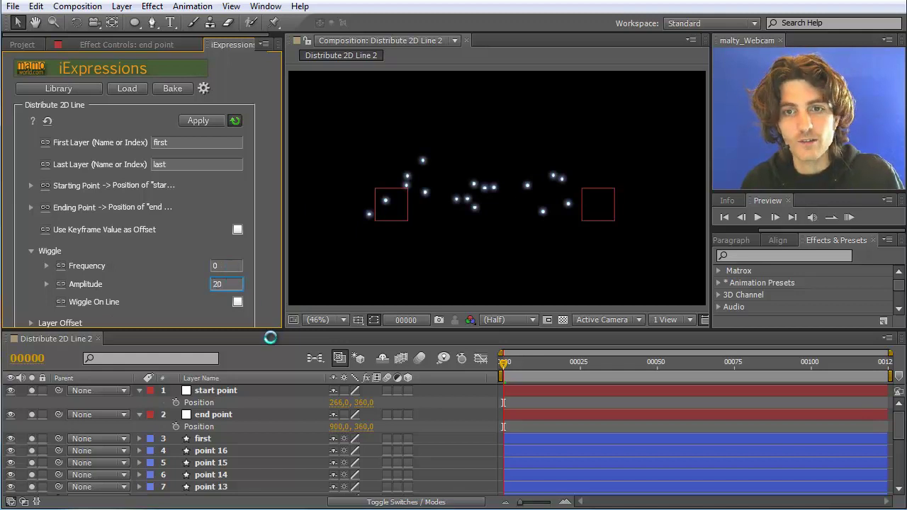
key("shift+Tab")
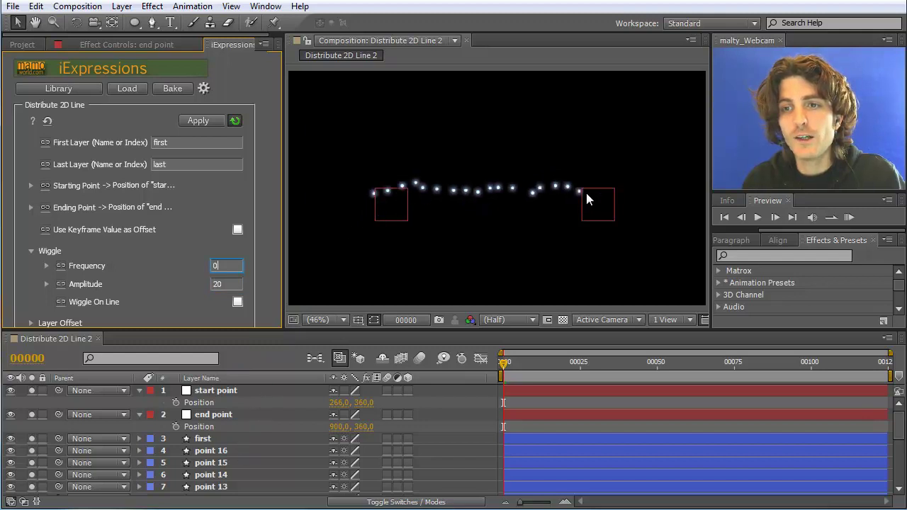
Step: Check the placement of the points at several frames along the timeline, ending at frame 42
left_click(523, 361)
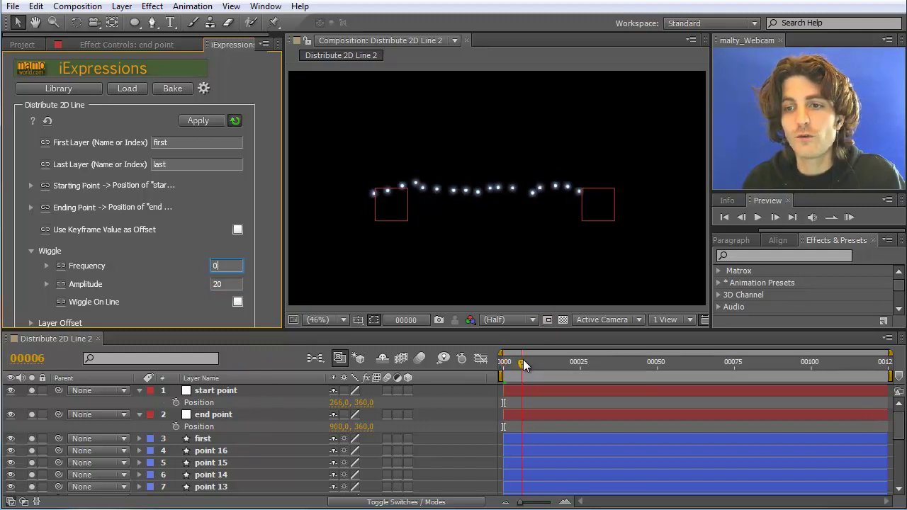
left_click(551, 364)
left_click(590, 361)
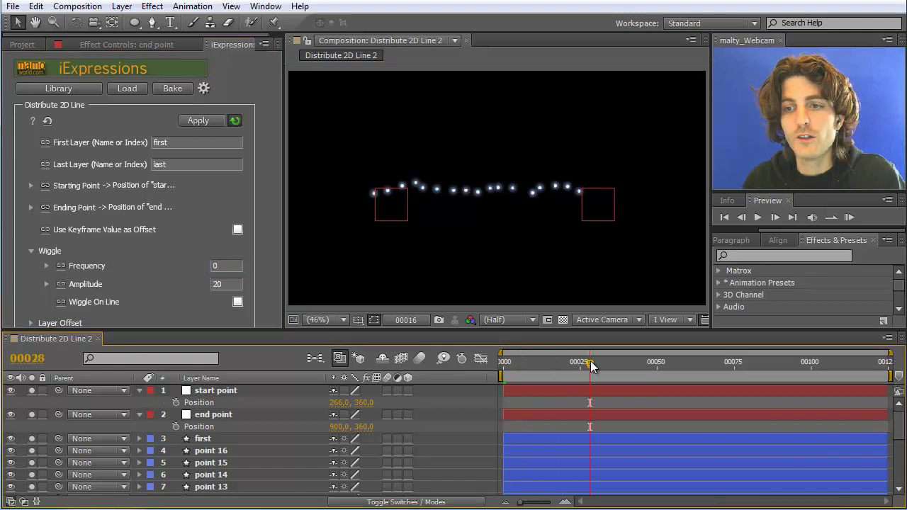
left_click(628, 362)
left_click(678, 362)
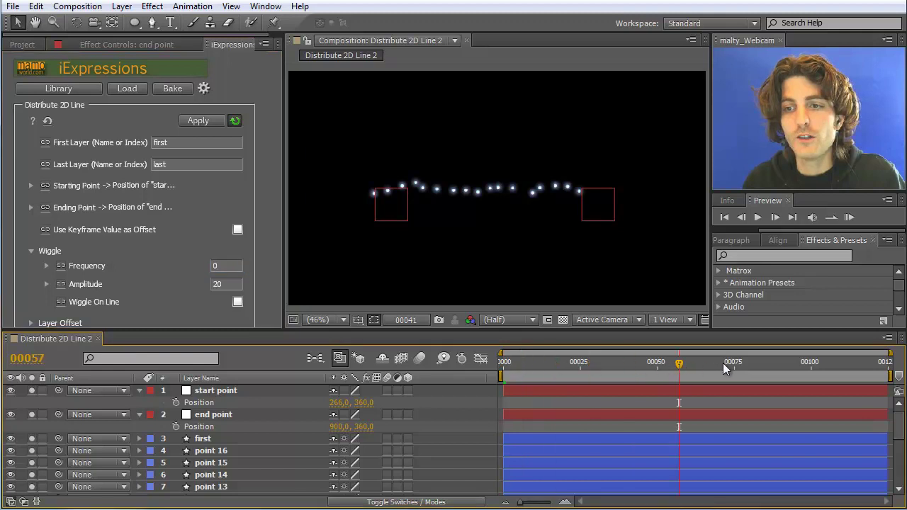
left_click(632, 362)
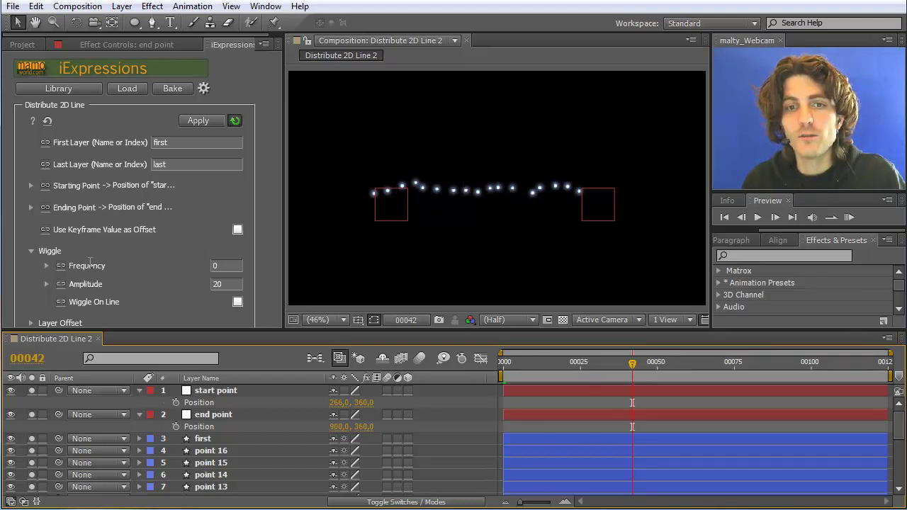
Step: Set the Wiggle Frequency to 0.5 and run a RAM preview of the points' motion
left_click(227, 267)
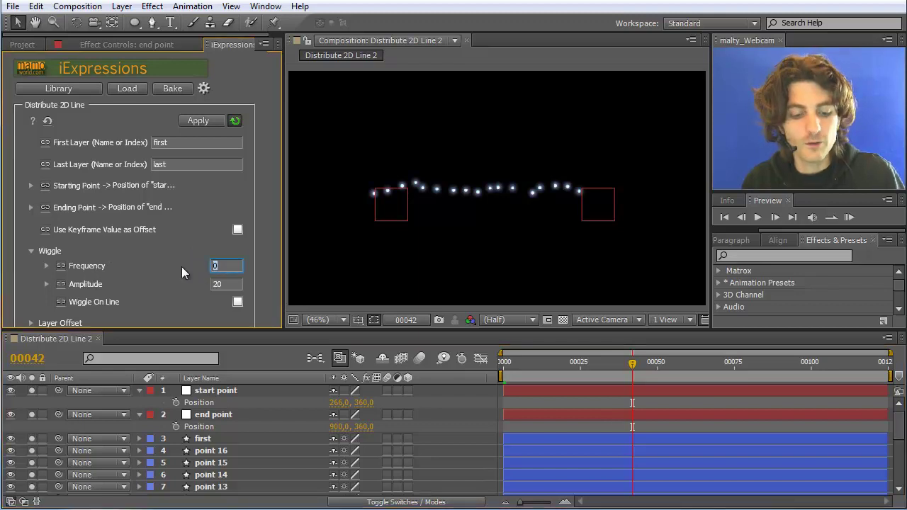
type(".5")
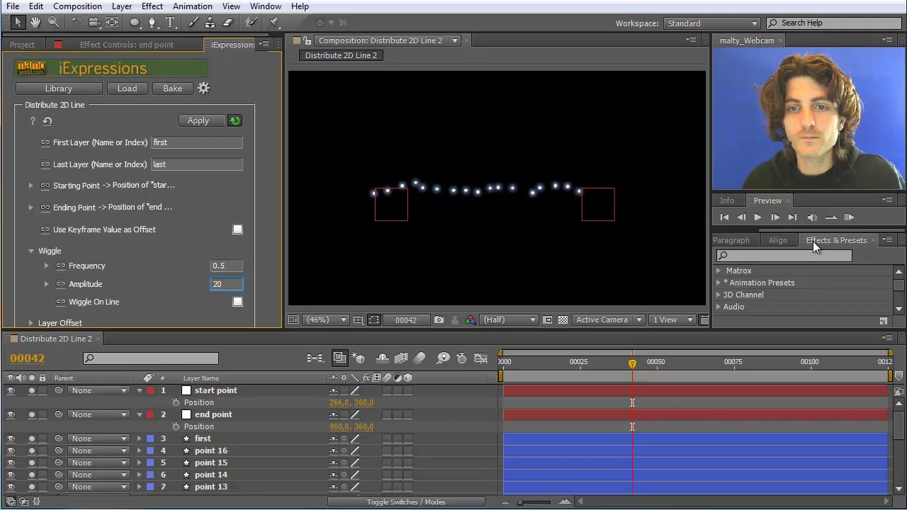
left_click(848, 217)
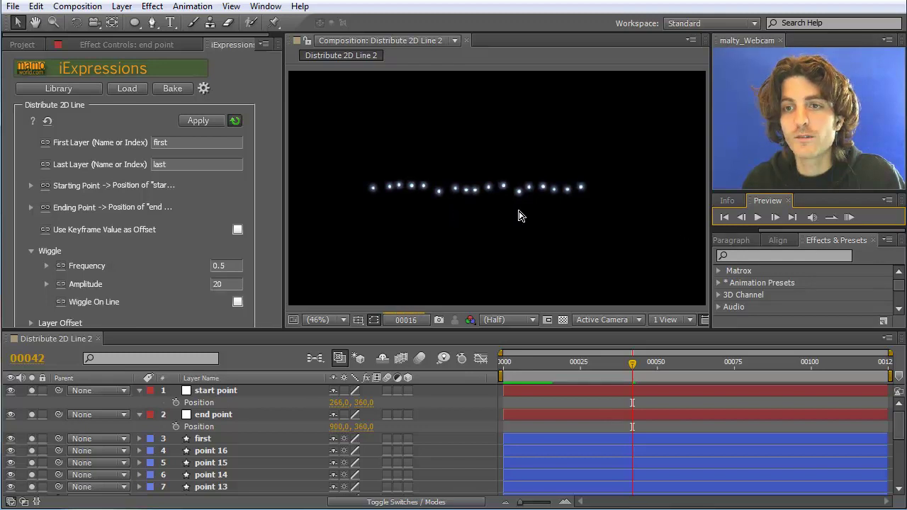
left_click(850, 219)
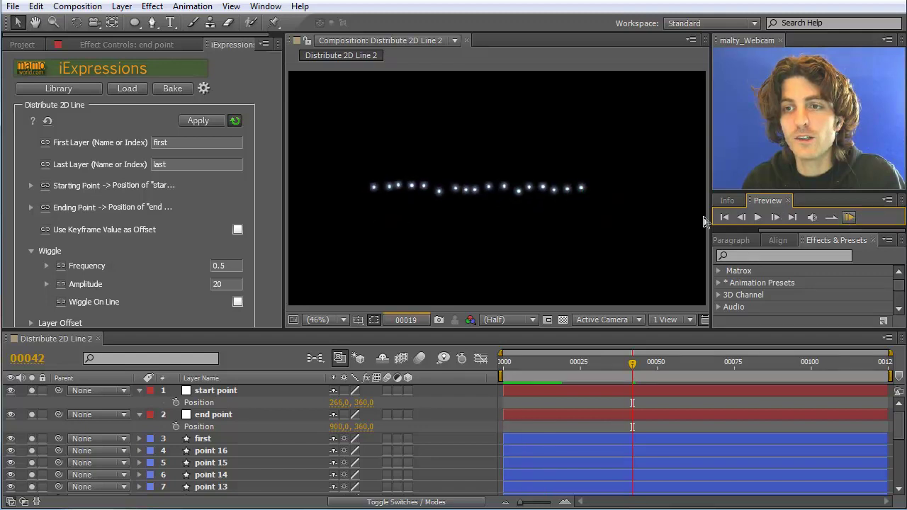
left_click(413, 202)
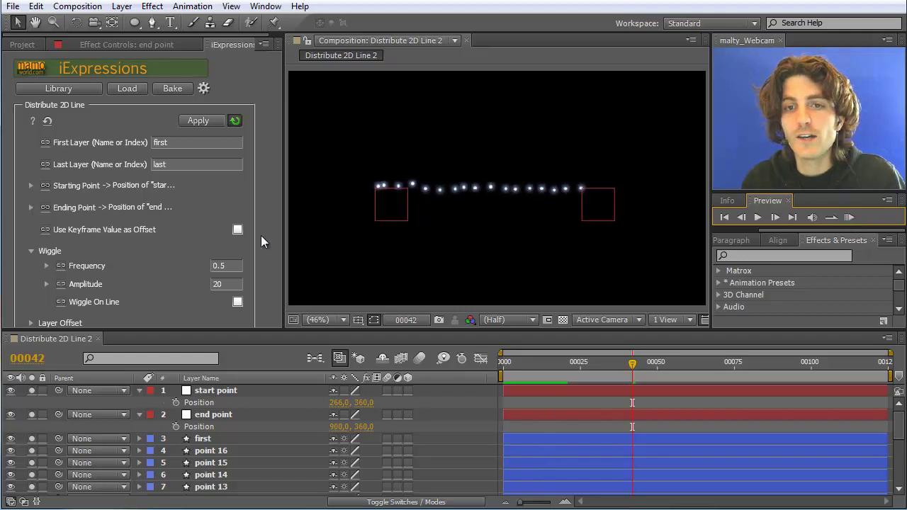
Step: Enable Wiggle On Line and run a RAM preview of the points' motion along the line
mouse_move(92, 273)
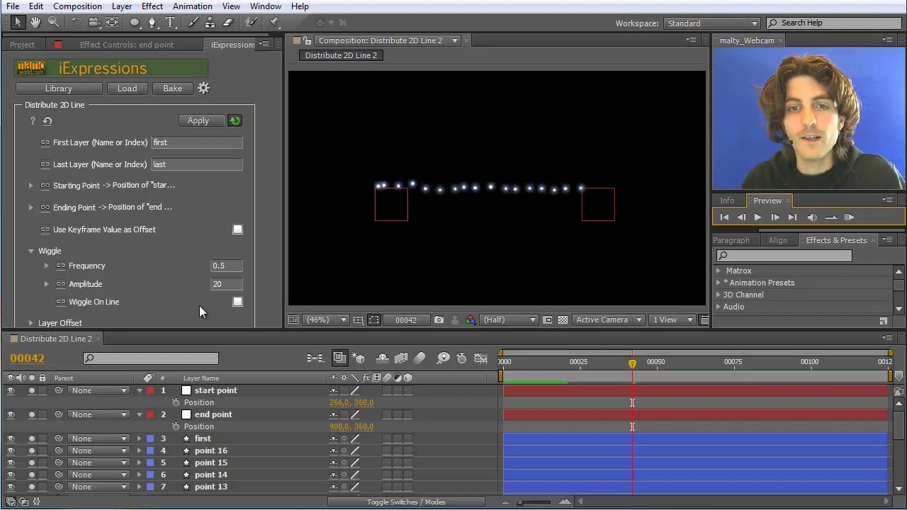
mouse_move(85, 304)
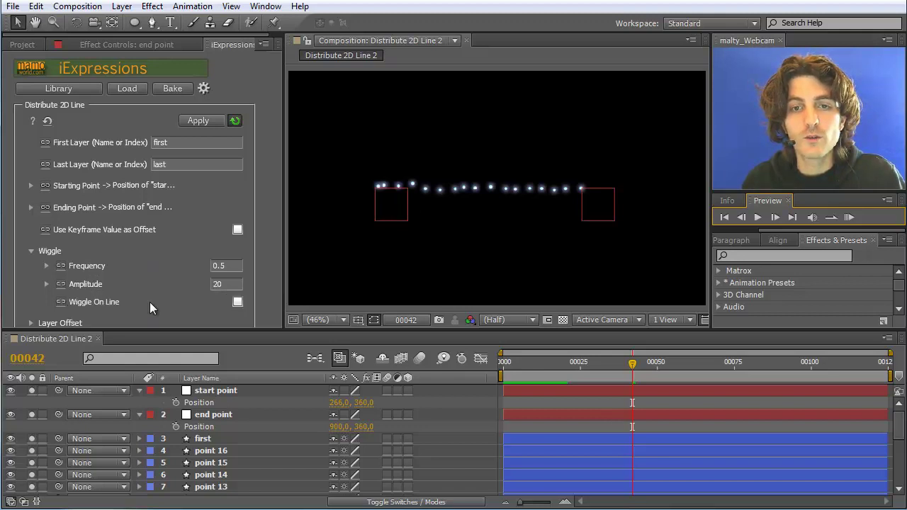
left_click(238, 303)
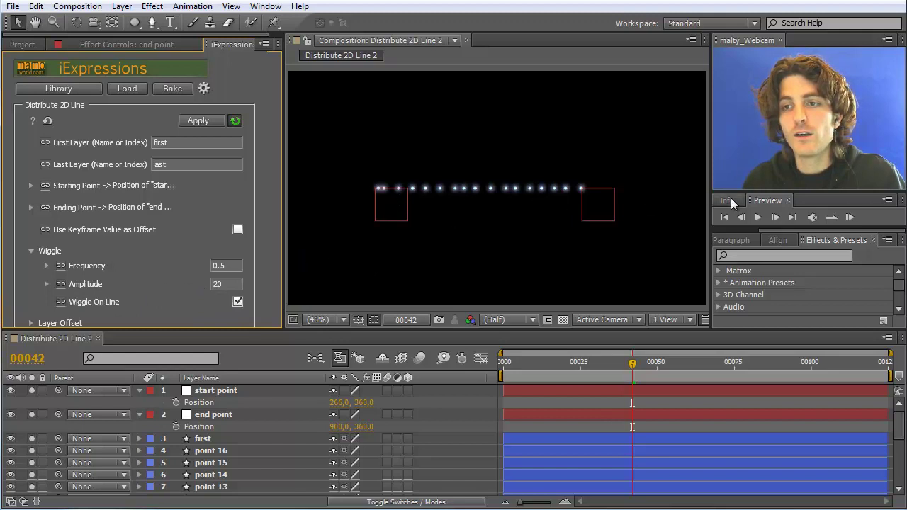
left_click(848, 218)
left_click(848, 219)
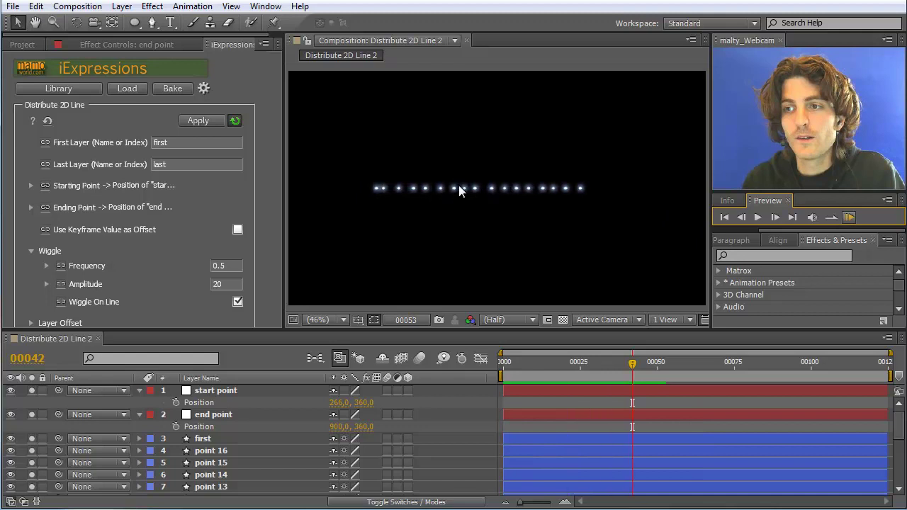
left_click(416, 182)
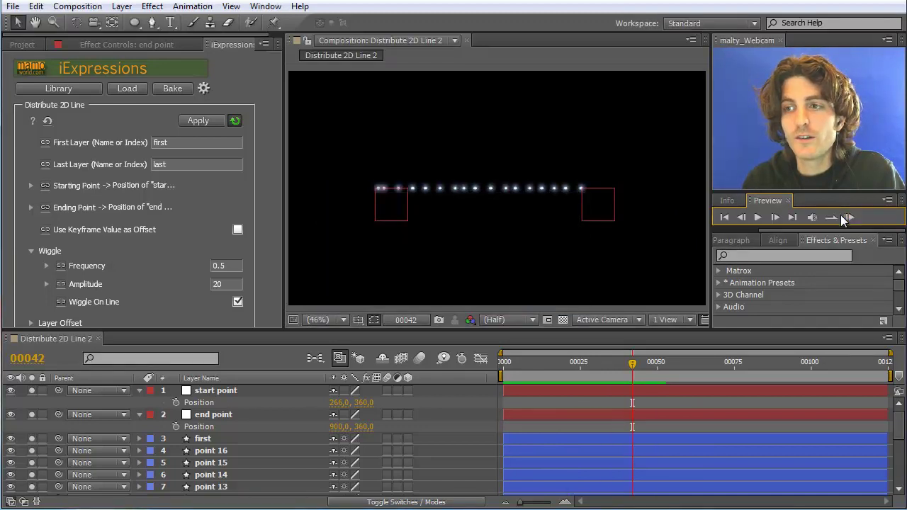
left_click(849, 217)
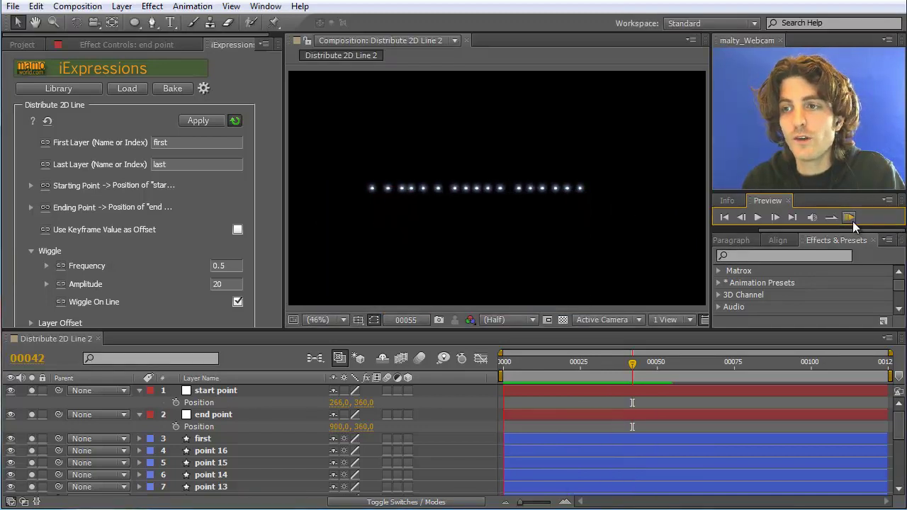
left_click(457, 192)
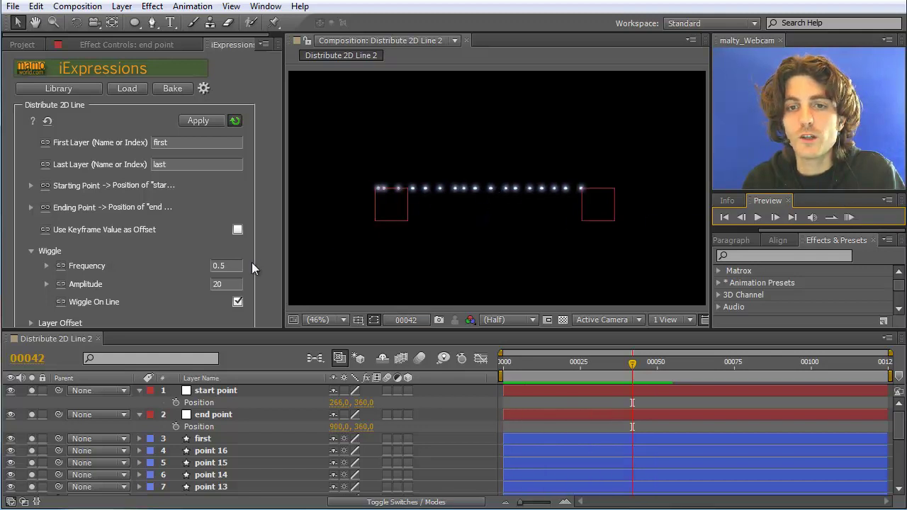
mouse_move(224, 266)
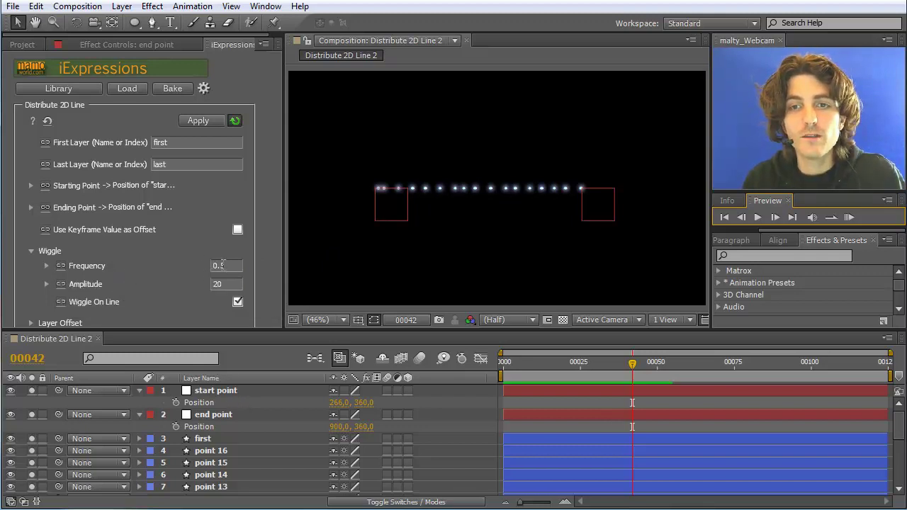
Step: Link the Wiggle Frequency to a new control created on the start point layer
left_click(217, 393)
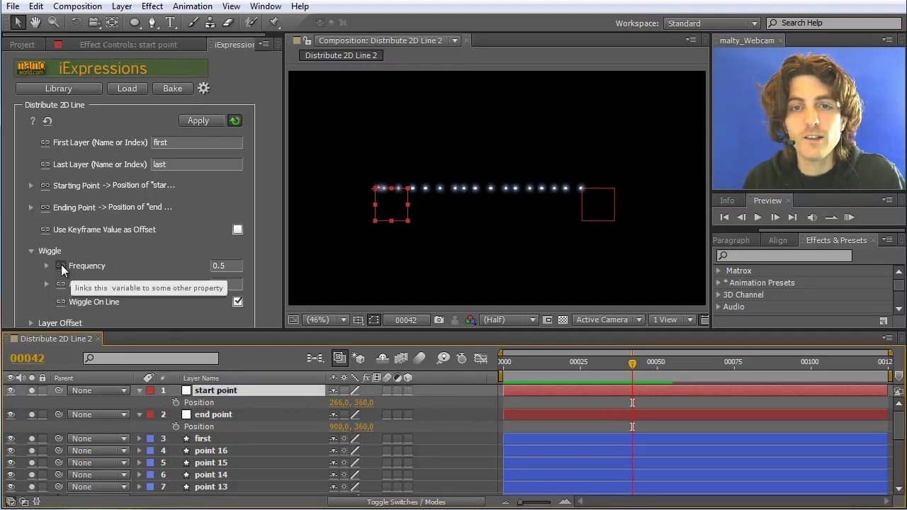
left_click_drag(61, 455, 316, 292)
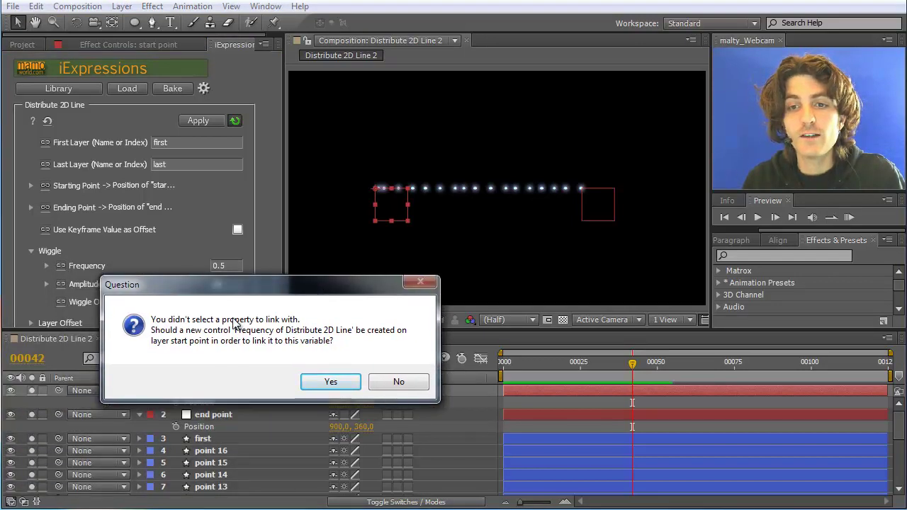
left_click_drag(249, 292, 352, 277)
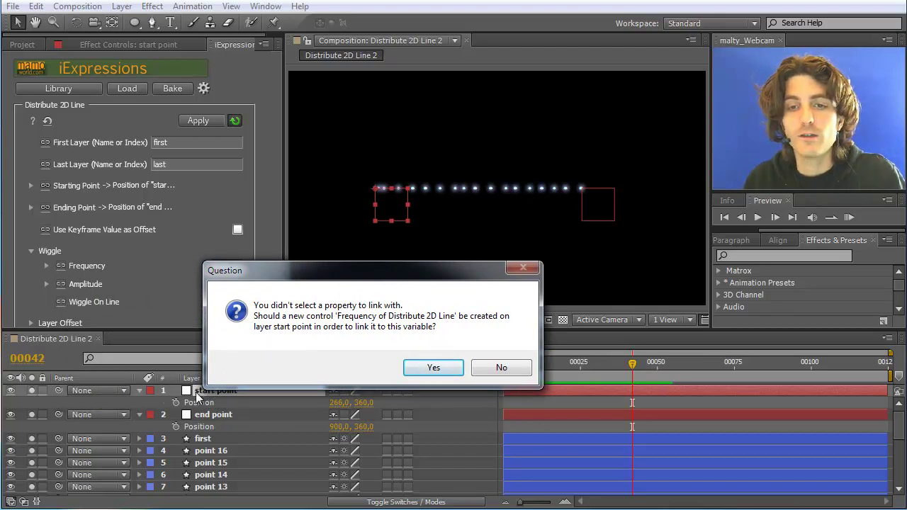
left_click(432, 369)
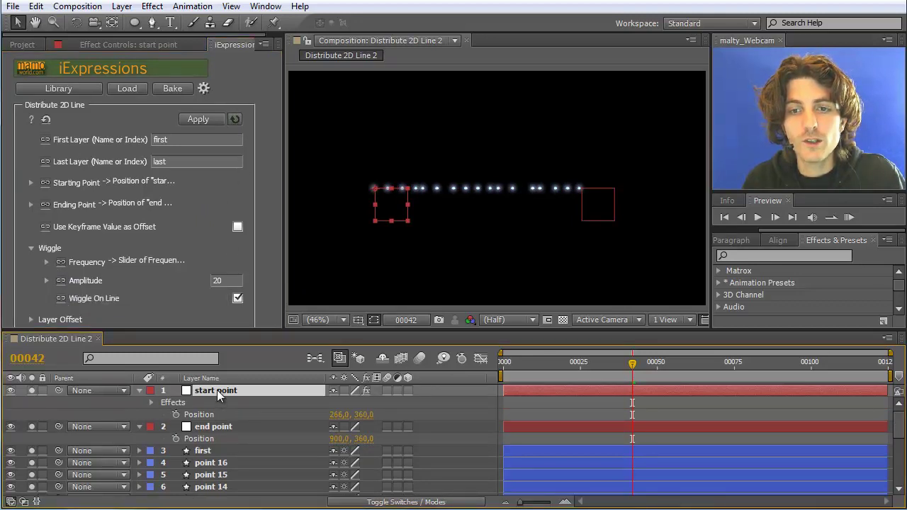
Step: Link the Wiggle Amplitude to a new control on the start point layer and expand the layer's effects
left_click(60, 279)
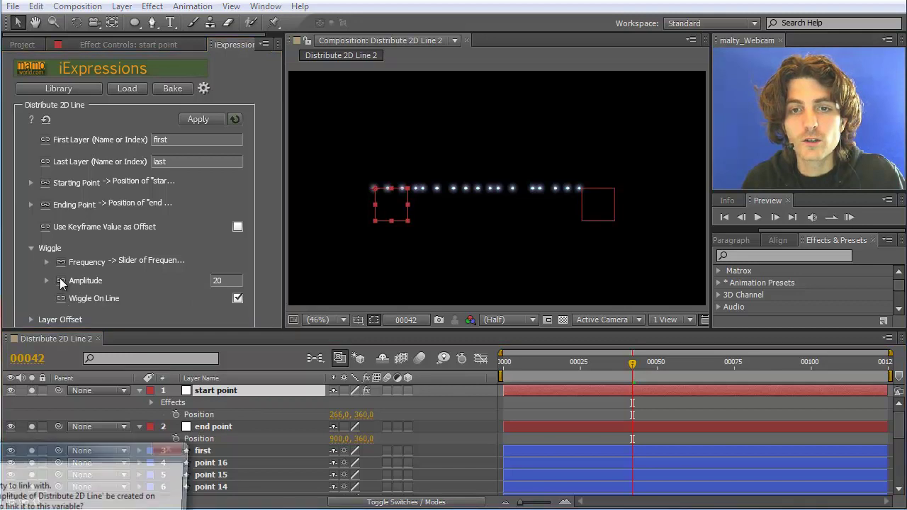
left_click_drag(59, 448, 375, 284)
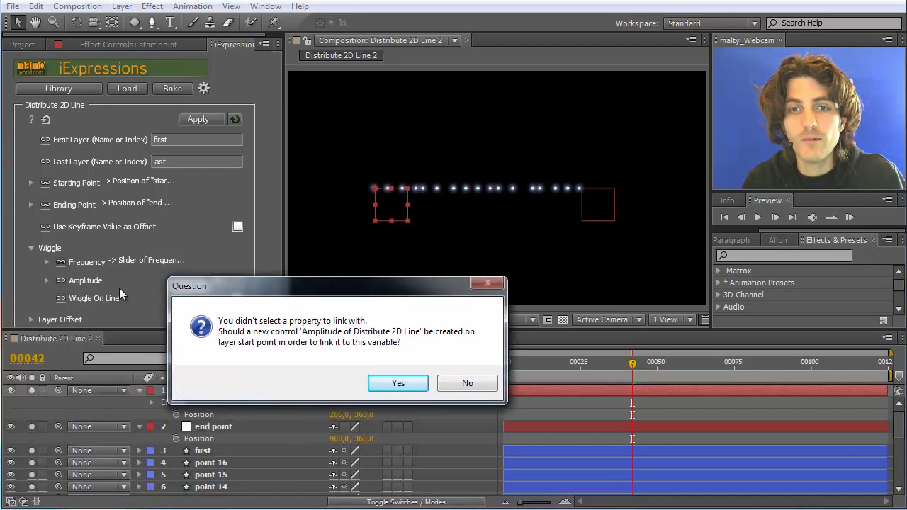
left_click(396, 383)
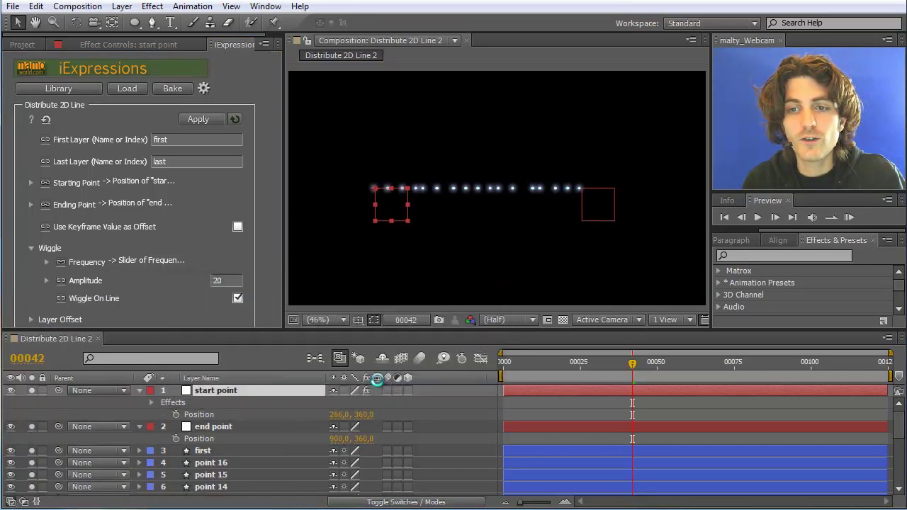
left_click(151, 403)
left_click(215, 413)
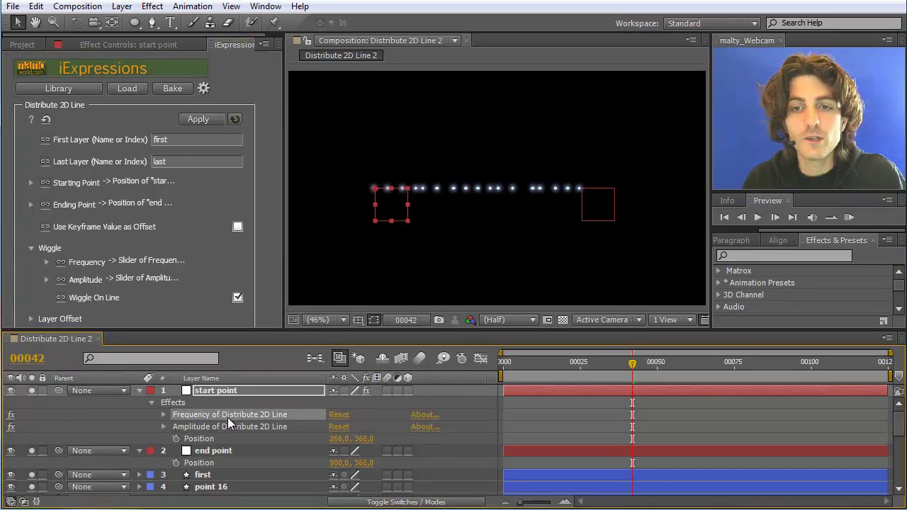
left_click(224, 426)
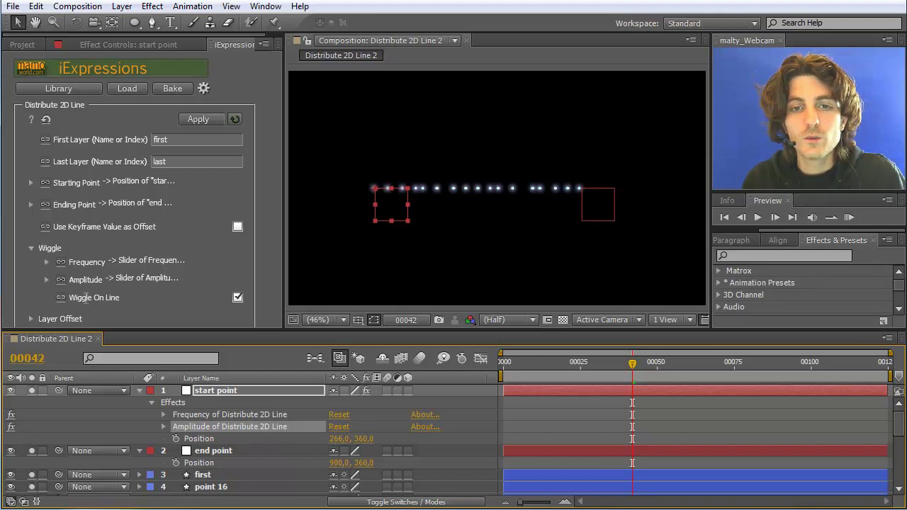
Step: Link Wiggle On Line to a new control on the start point layer and expand that control's checkbox
mouse_move(90, 299)
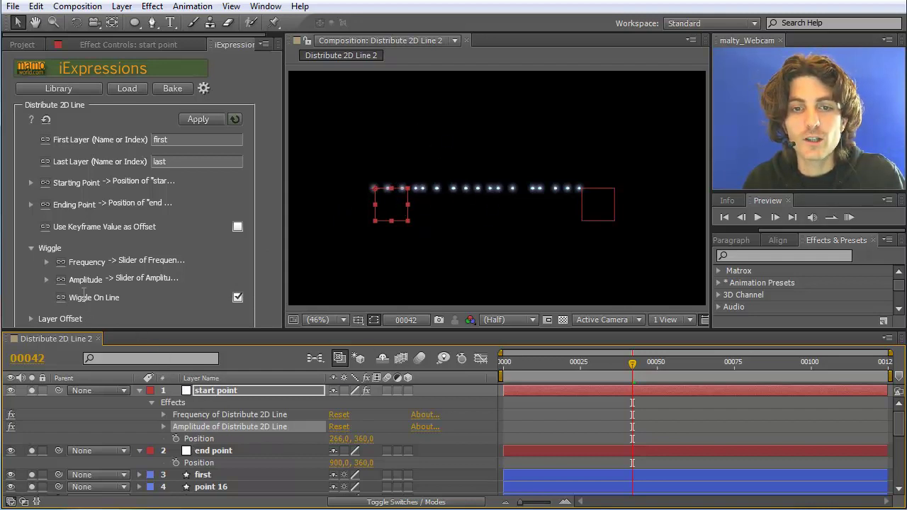
left_click(219, 394)
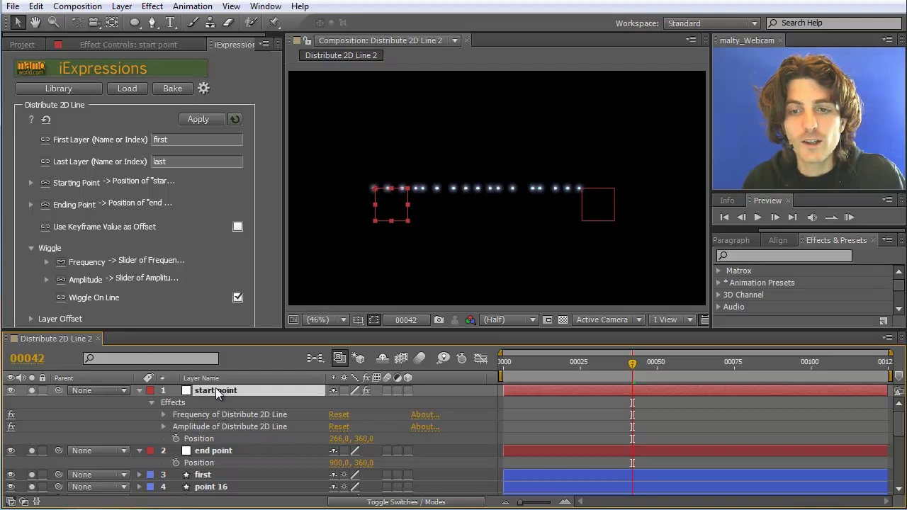
left_click(212, 414)
left_click(212, 425)
left_click(219, 392)
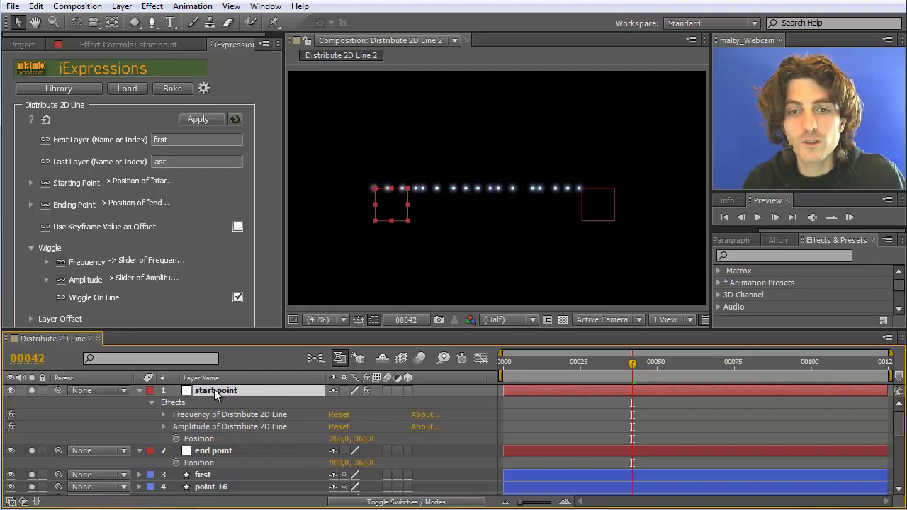
left_click(64, 296)
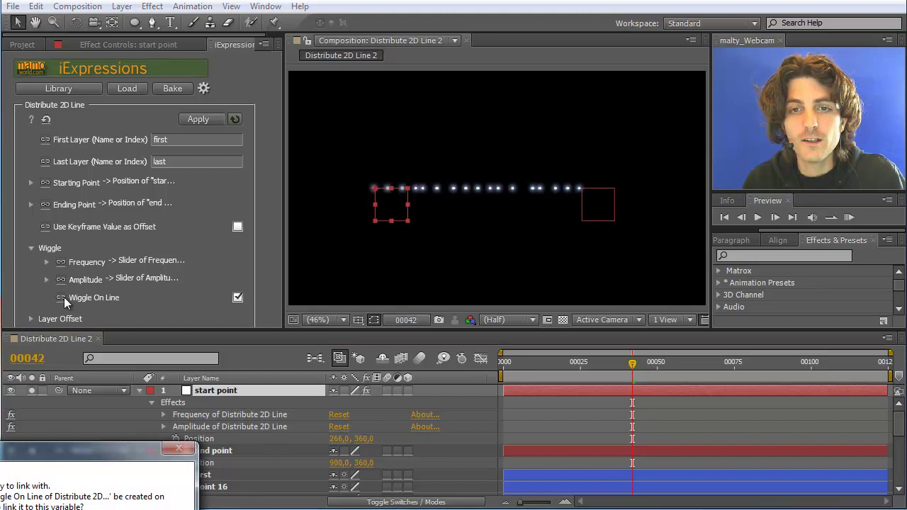
left_click_drag(91, 449, 367, 291)
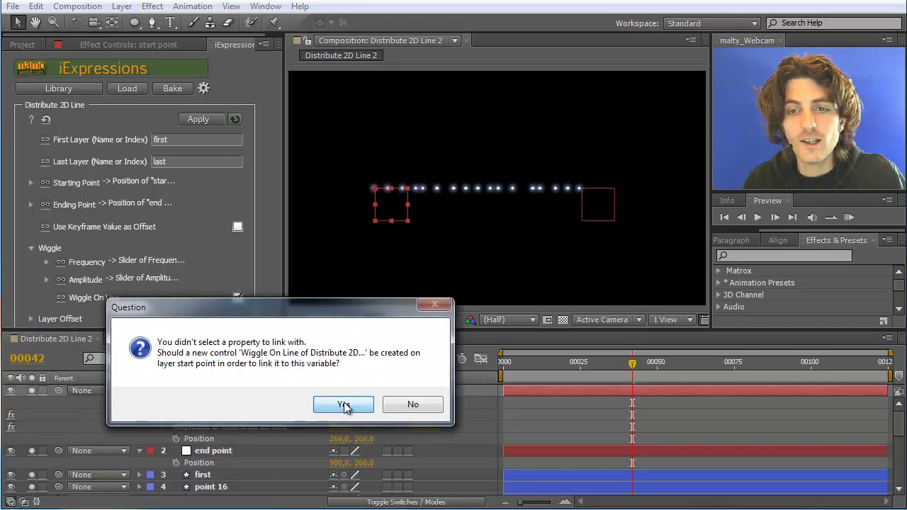
left_click(343, 402)
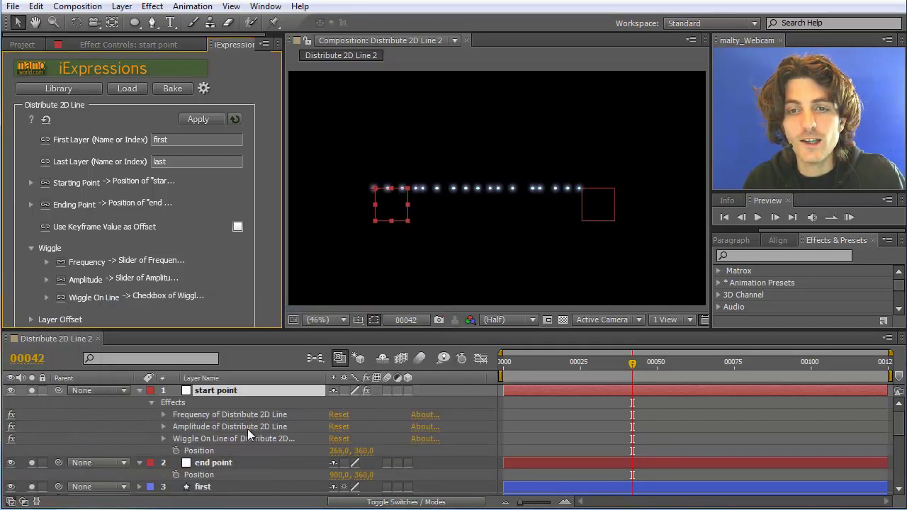
left_click(165, 439)
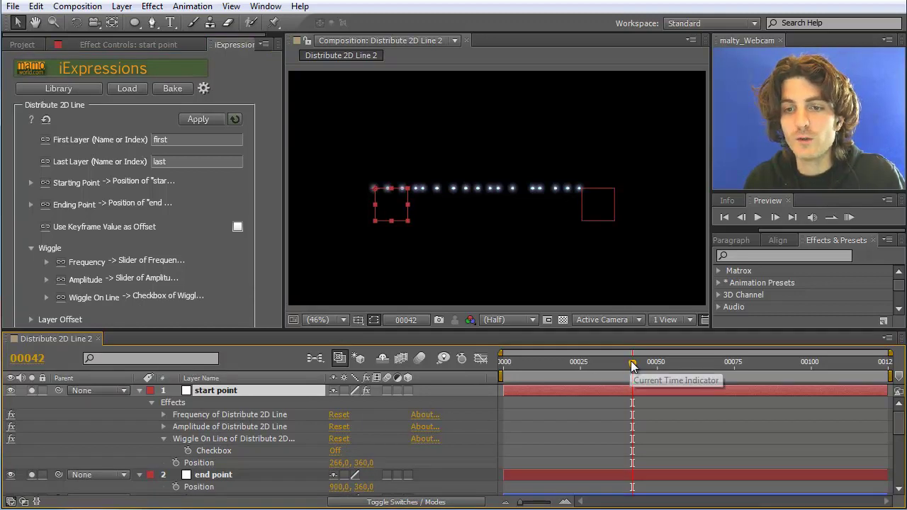
Step: Apply the linked Distribute 2D Line iExpression to all point layers from first to last
scroll(209, 460, "down", 3)
scroll(210, 431, "up", 1)
scroll(219, 474, "down", 5)
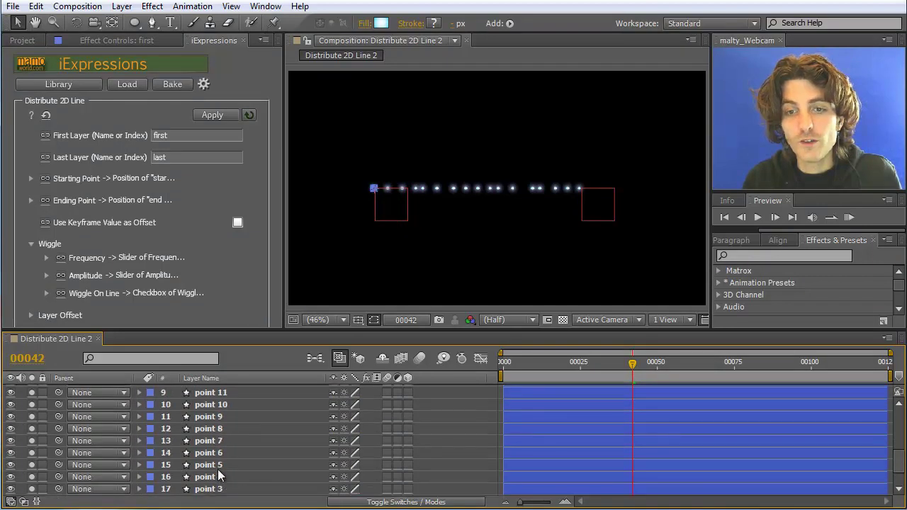
left_click(213, 476, "shift")
left_click(215, 115)
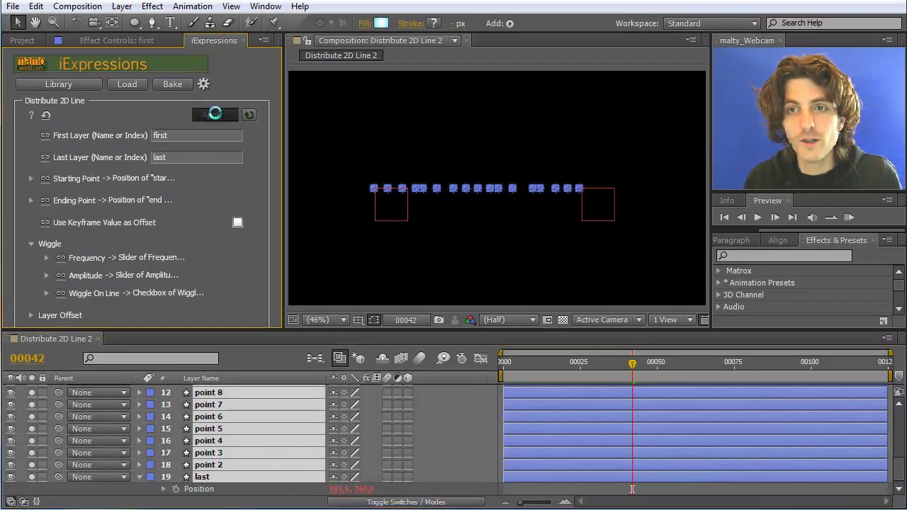
Step: Expand the Amplitude and Frequency controls on the start point layer to show their sliders
scroll(769, 425, "up", 10)
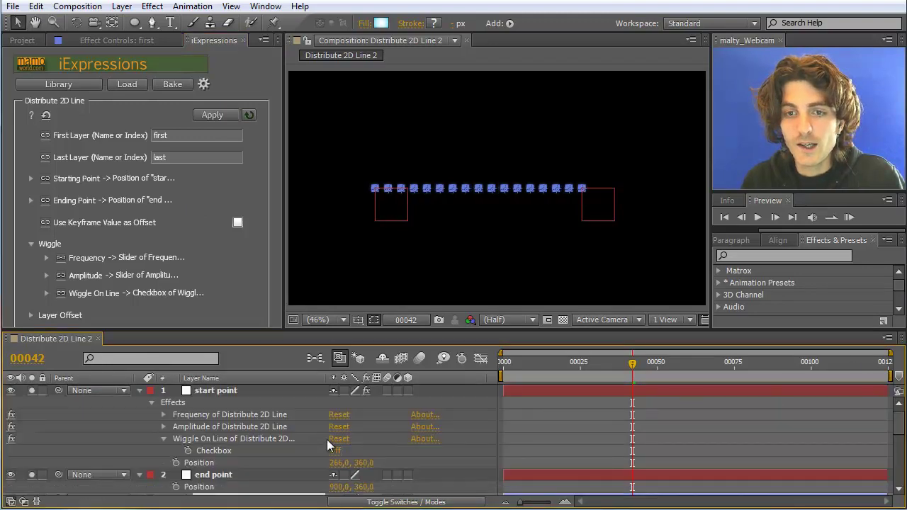
left_click(162, 426)
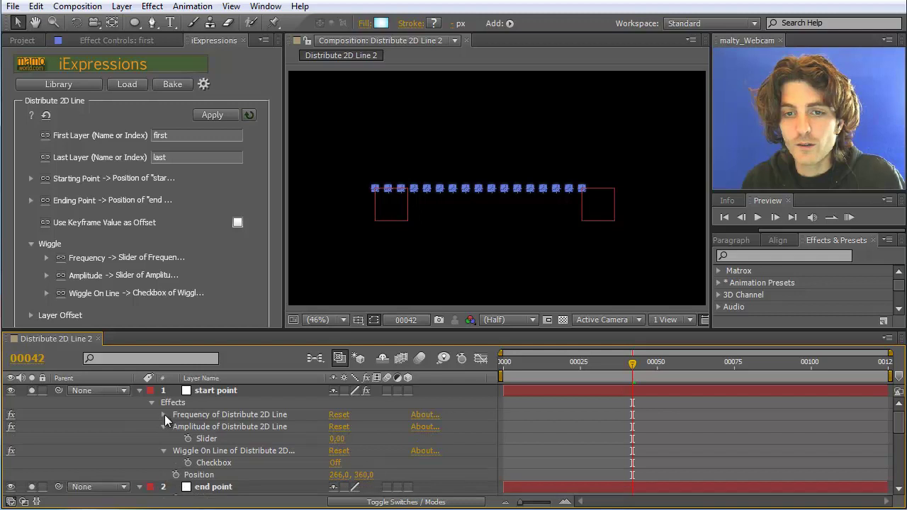
left_click(165, 414)
Step: Set the Amplitude slider to 500 at frame 0 and turn on its keyframing
left_click(571, 363)
left_click(513, 363)
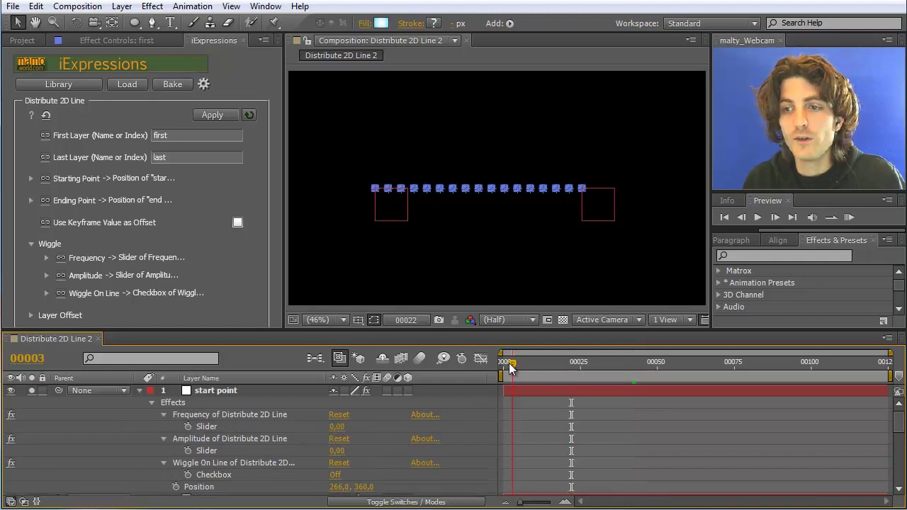
left_click(496, 364)
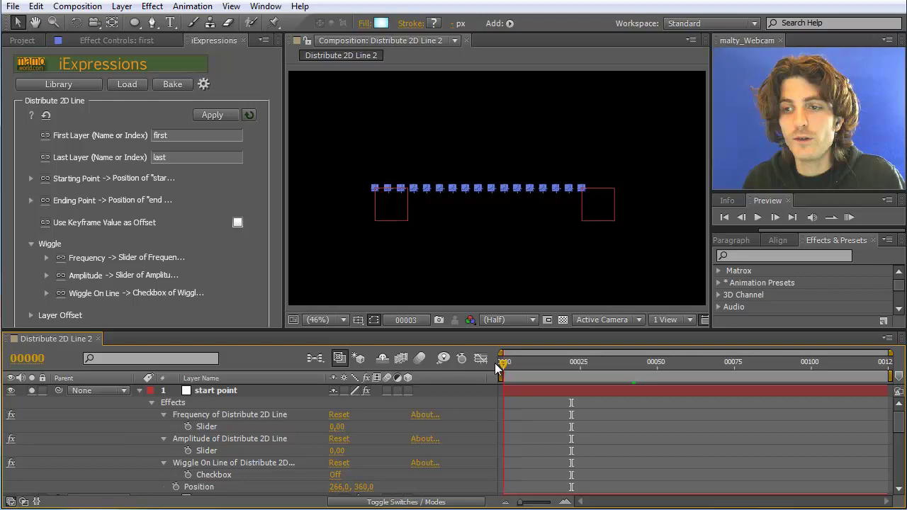
left_click(336, 451)
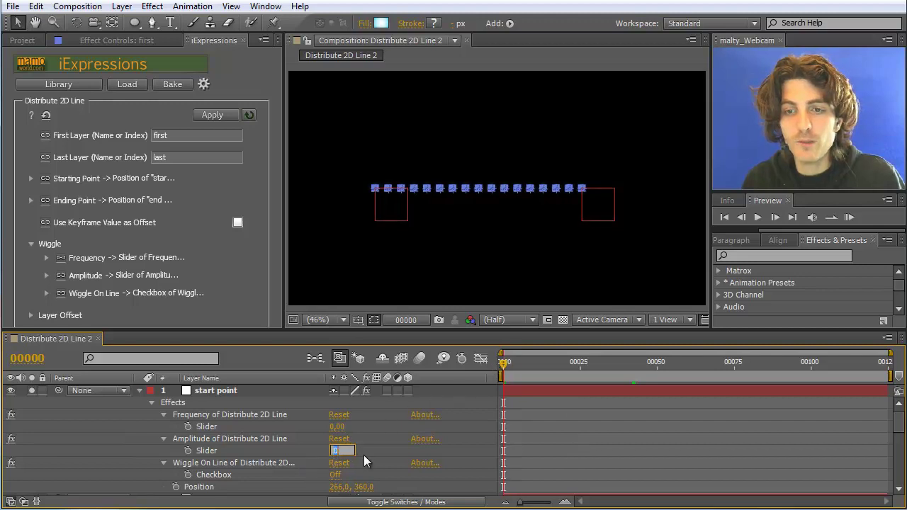
type("500")
key("Return")
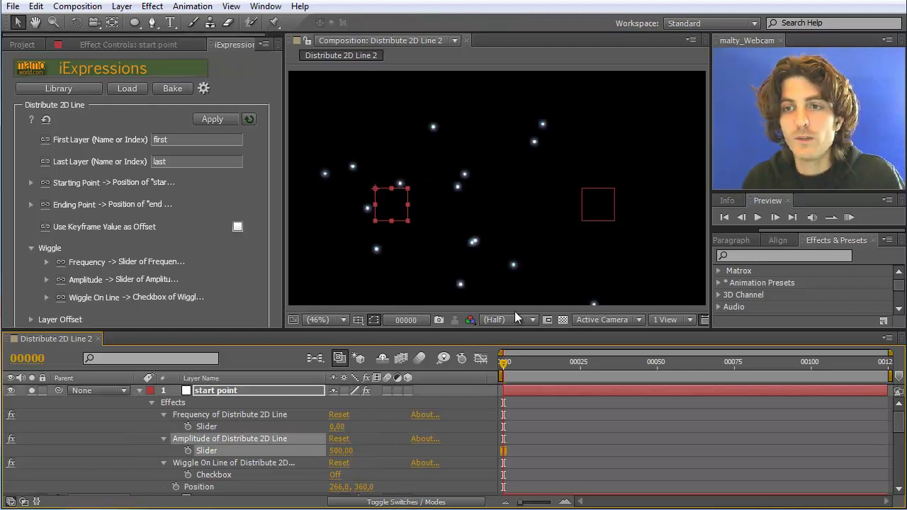
left_click(186, 450)
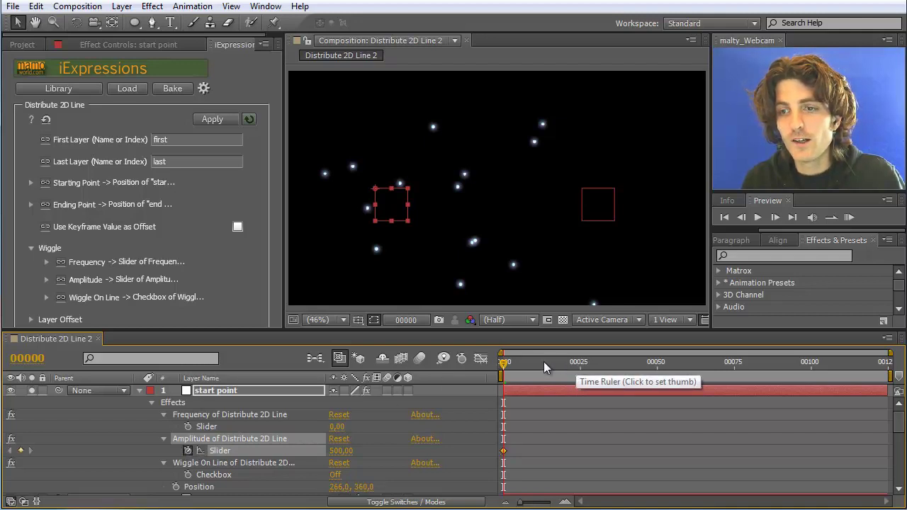
Step: Add an Amplitude keyframe with value 0 at frame 25
left_click(580, 363)
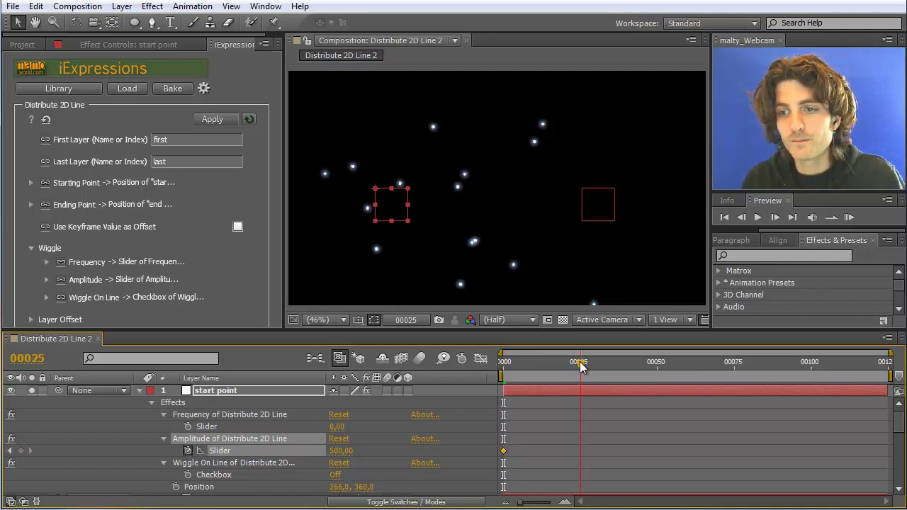
left_click(341, 451)
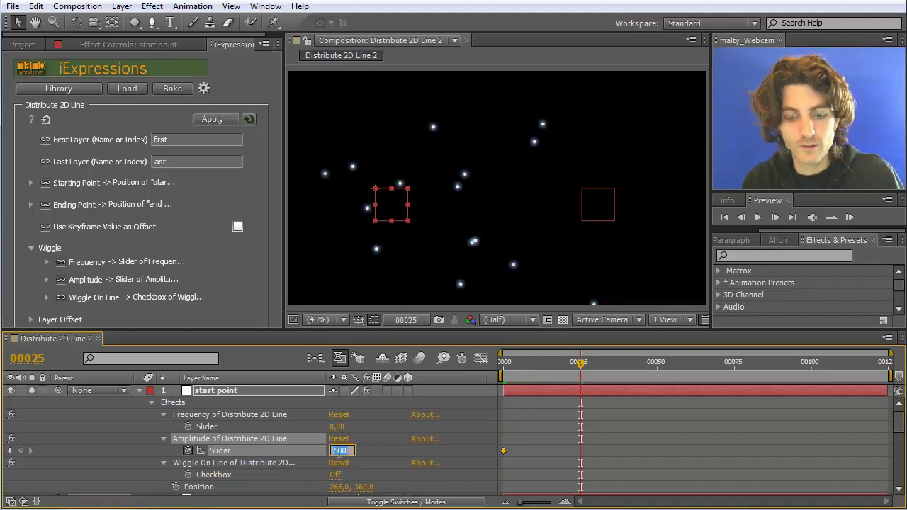
type("0")
key("Return")
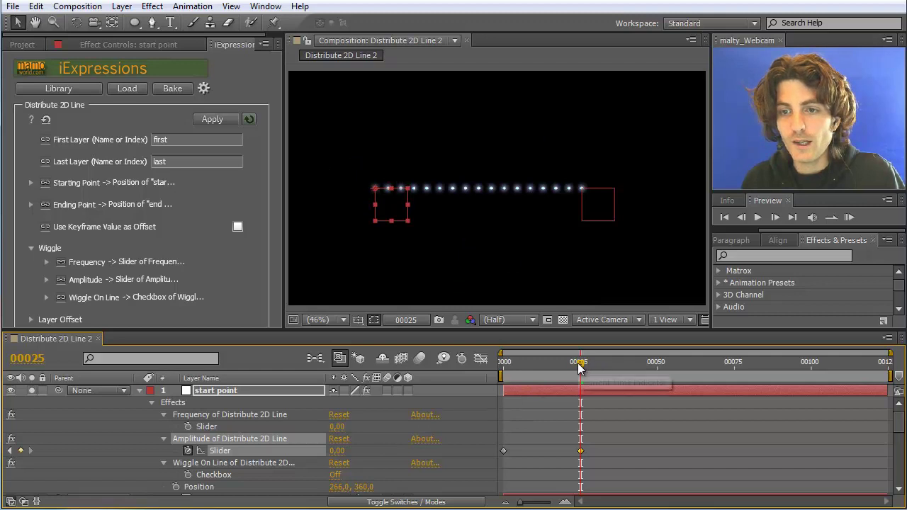
Step: Run a RAM preview from frame 0 and check the points' placement at frames 21 and 12
left_click(336, 427)
left_click_drag(580, 363, 498, 367)
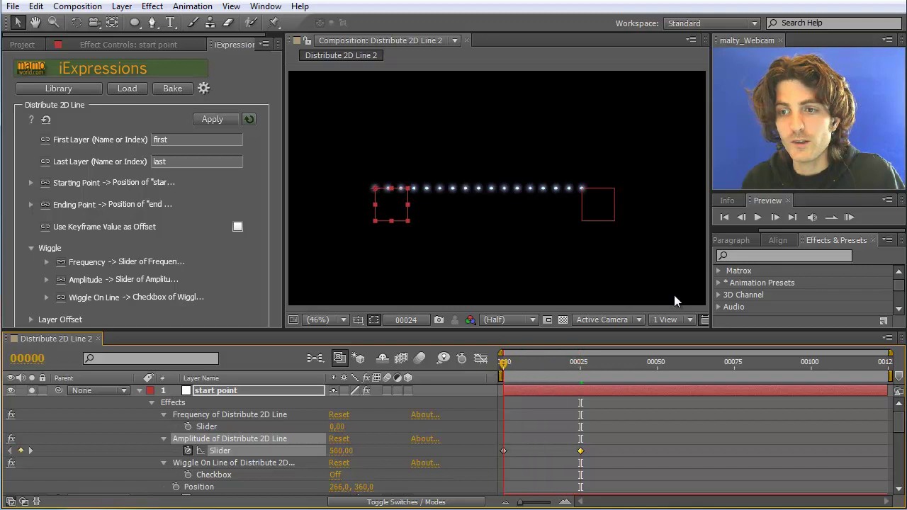
left_click(850, 216)
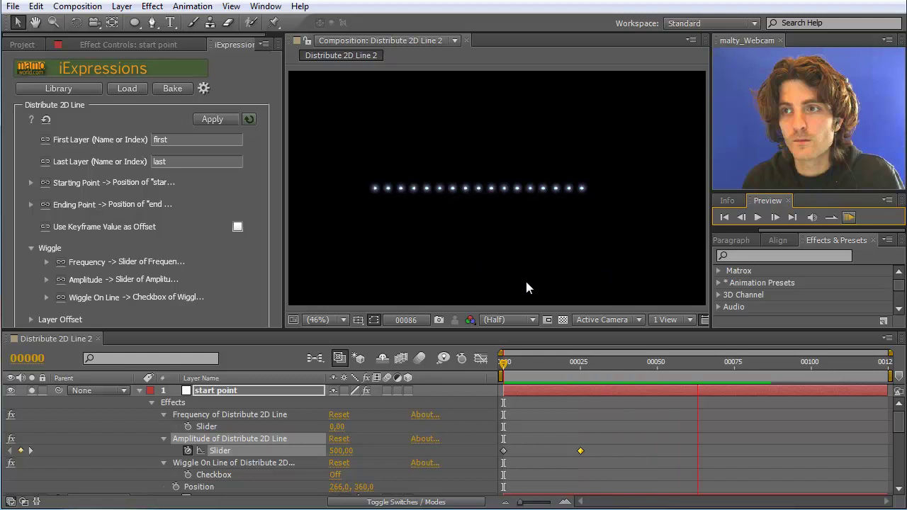
left_click(510, 250)
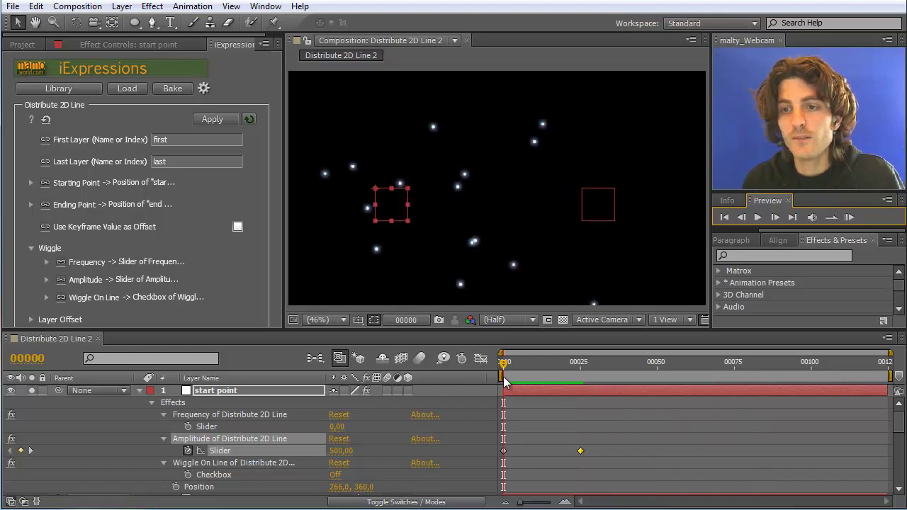
left_click_drag(506, 361, 567, 362)
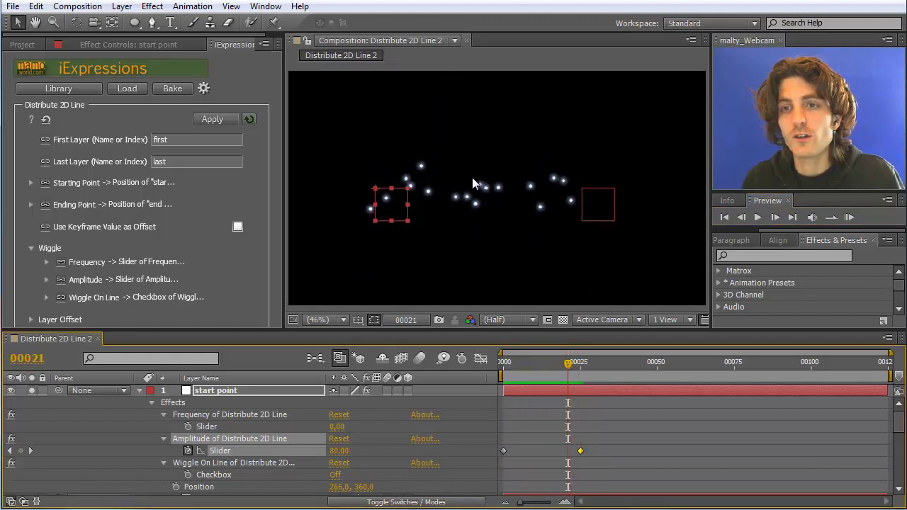
left_click_drag(568, 363, 540, 371)
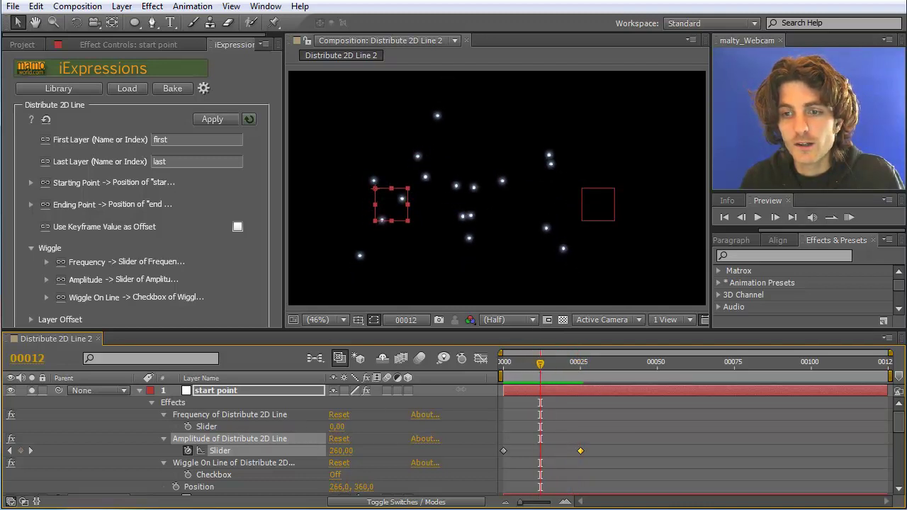
Step: Turn on keyframing for the Frequency slider at frame 0 and add a Frequency keyframe of 12 at frame 25
key("Home")
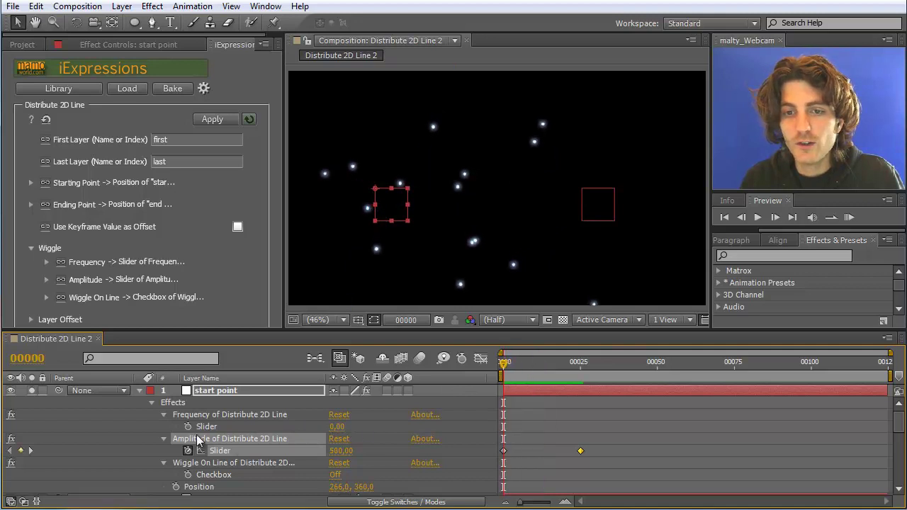
left_click(188, 427)
left_click_drag(503, 360, 579, 361)
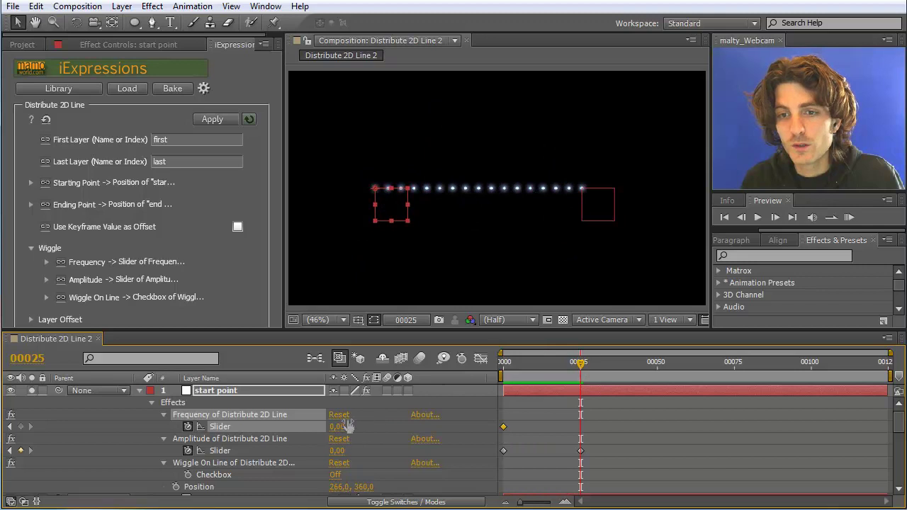
left_click_drag(337, 427, 354, 426)
Step: Run a RAM preview from frame 0 to check the points' wiggle with the animated frequency
left_click(849, 217)
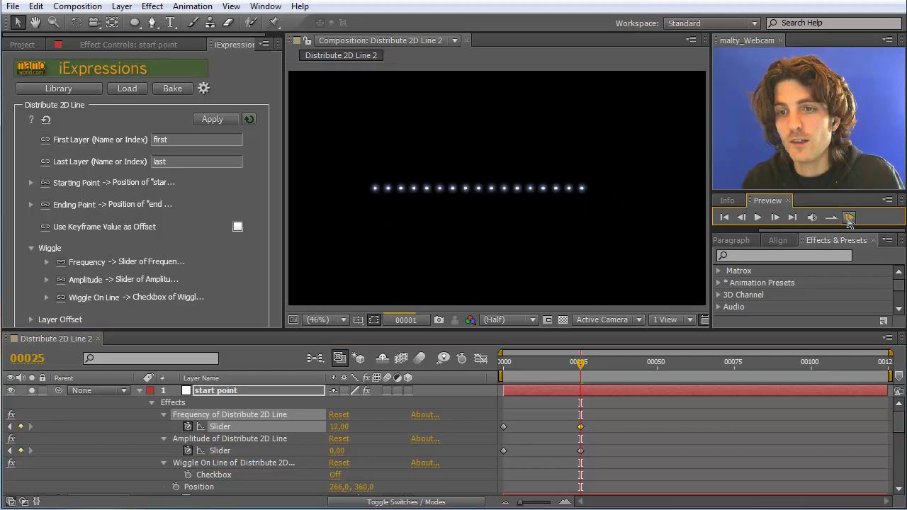
left_click(501, 364)
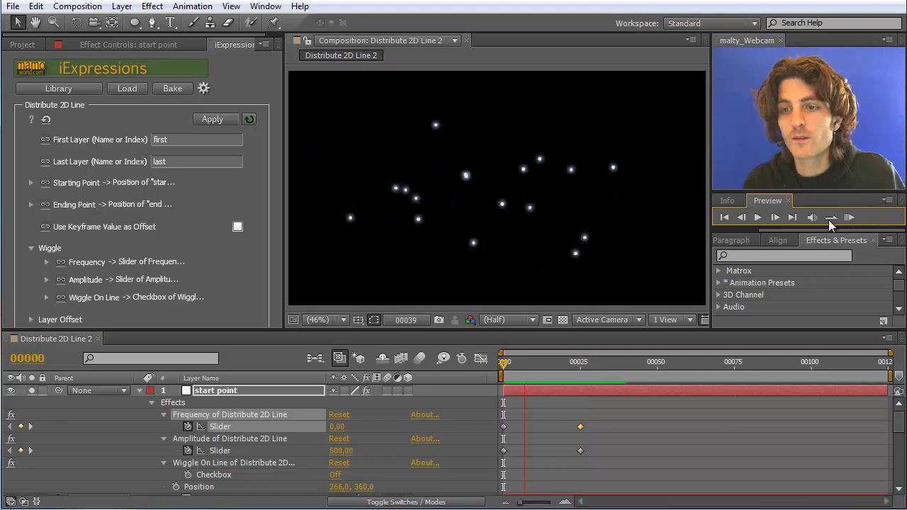
left_click(428, 202)
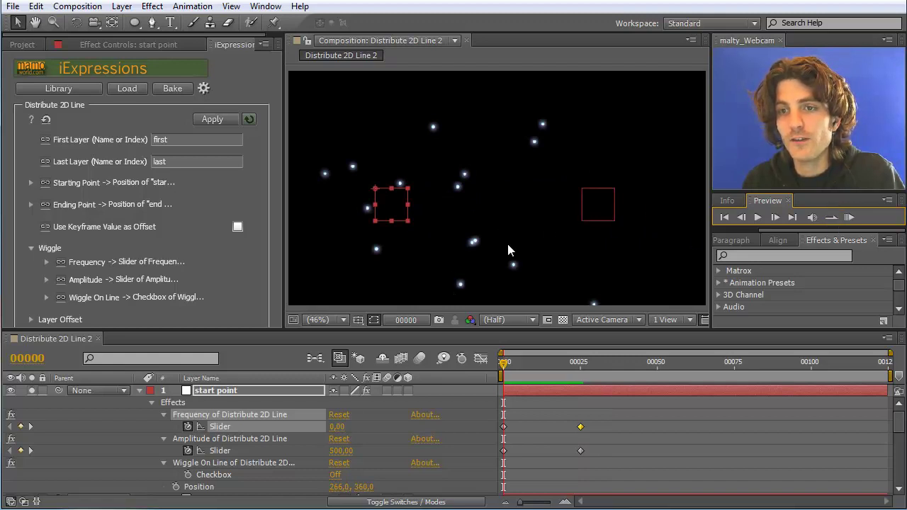
Step: Set the Frequency keyframe at frame 25 to 2
left_click(570, 423)
left_click(578, 374)
left_click_drag(578, 374, 583, 373)
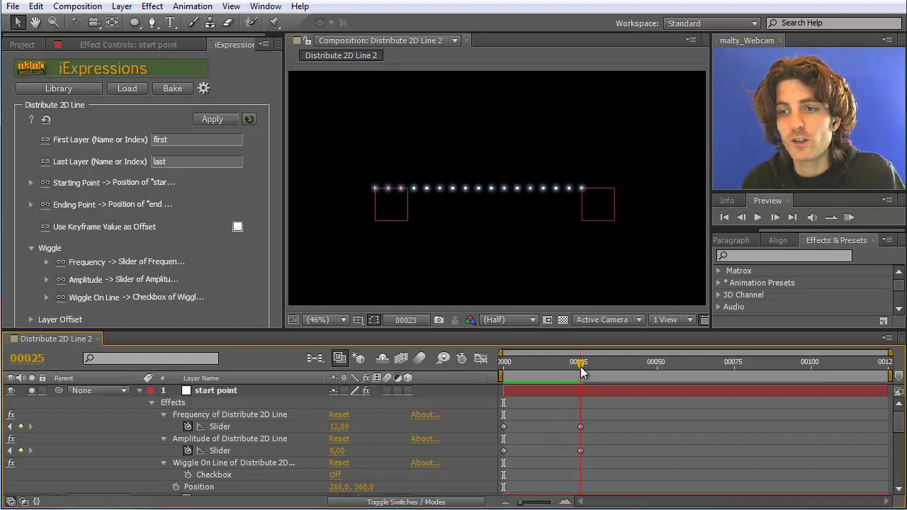
left_click(339, 427)
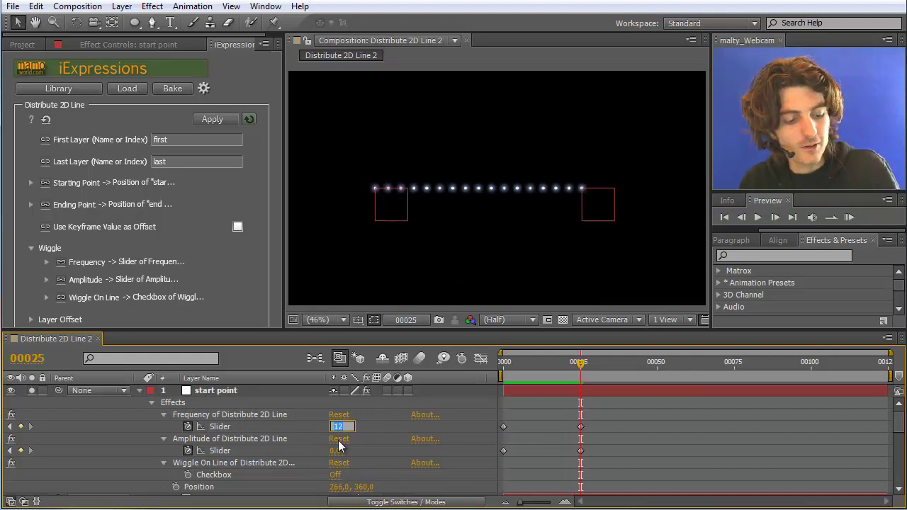
type("2")
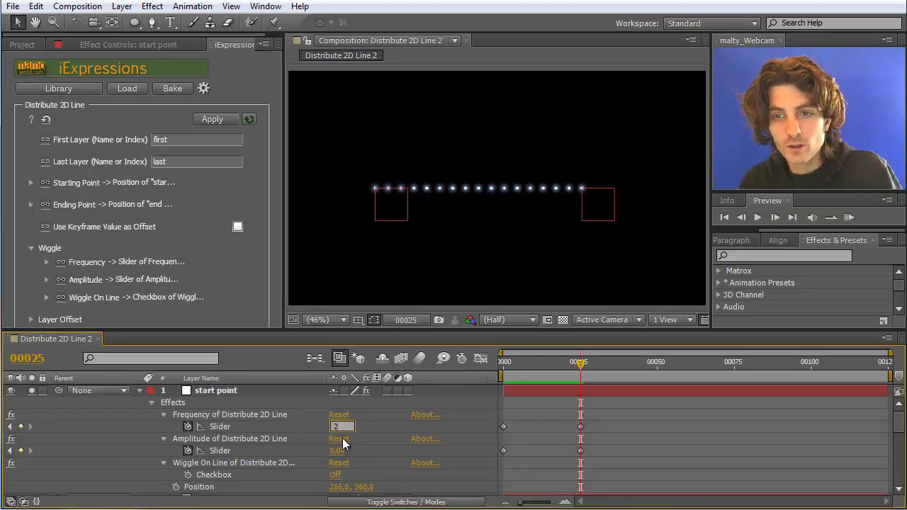
left_click(386, 425)
Step: Apply Easy Ease to the Frequency and Amplitude keyframes at frame 25 and check the points around frame 19
right_click(580, 427)
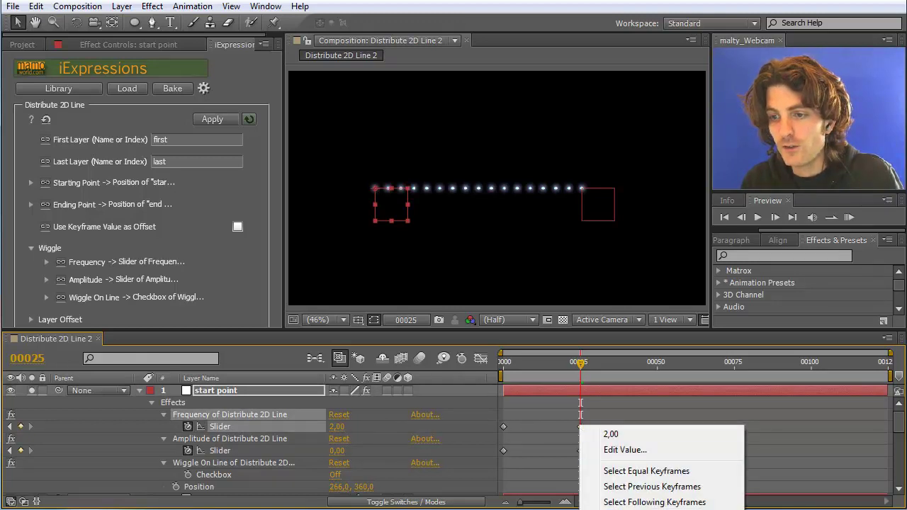
key("Escape")
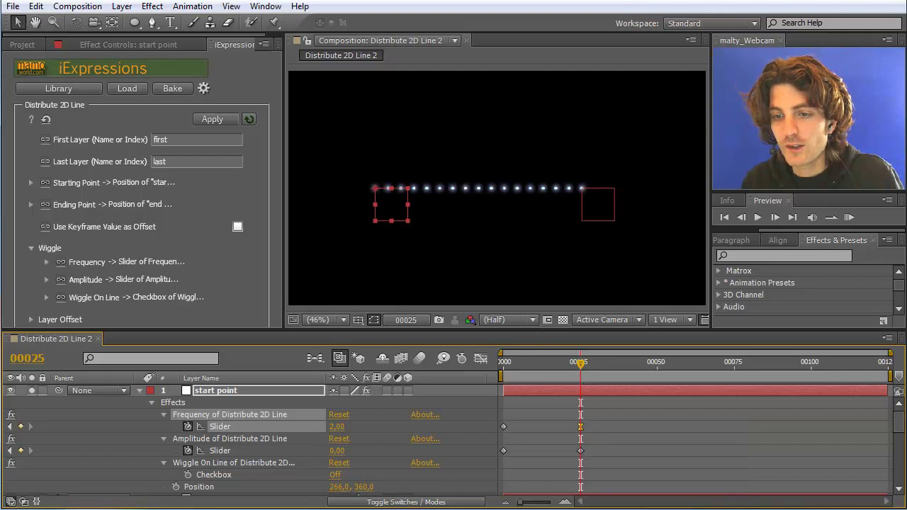
left_click(581, 452)
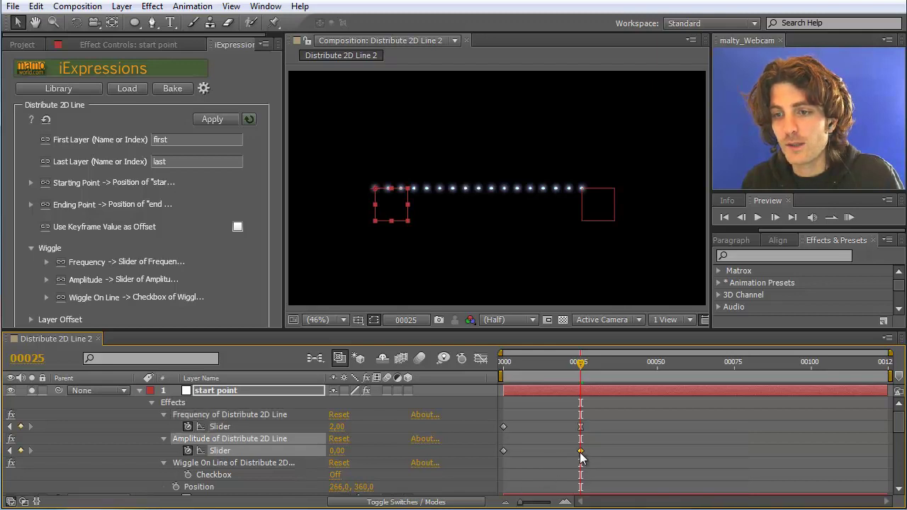
right_click(581, 452)
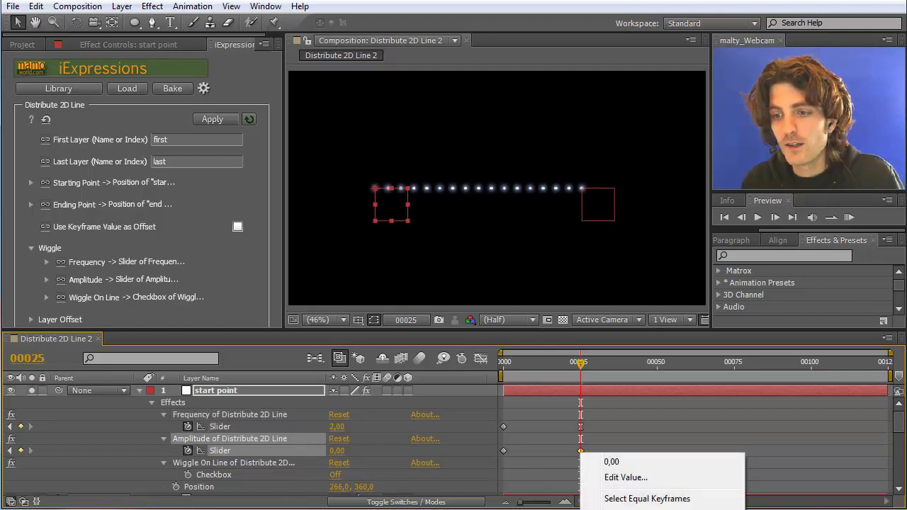
key("Escape")
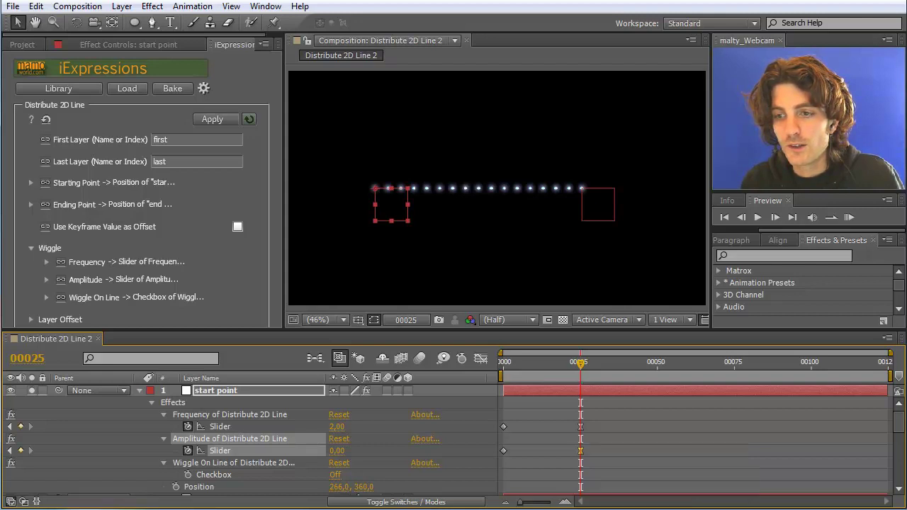
left_click_drag(580, 363, 560, 367)
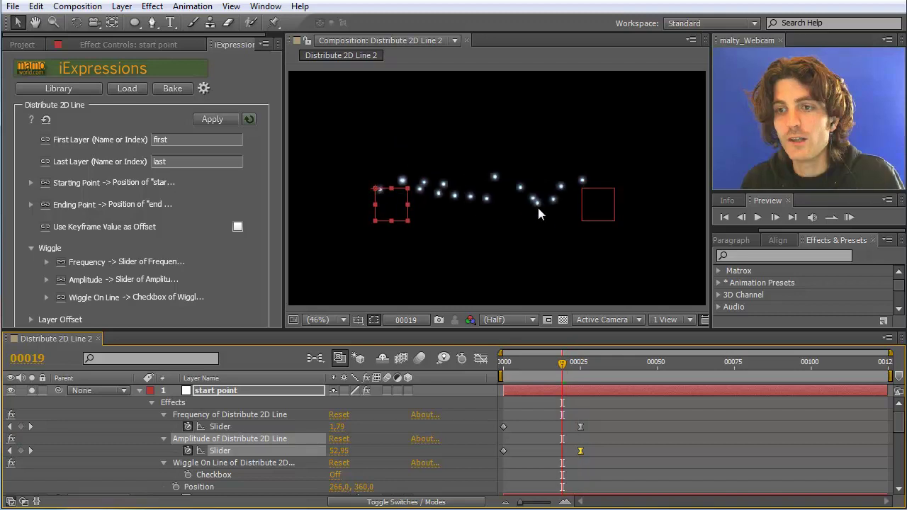
left_click(565, 363)
Step: Turn on keyframing for the Wiggle On Line checkbox with On at frame 42 and add another On keyframe at frame 48
left_click_drag(598, 362, 635, 364)
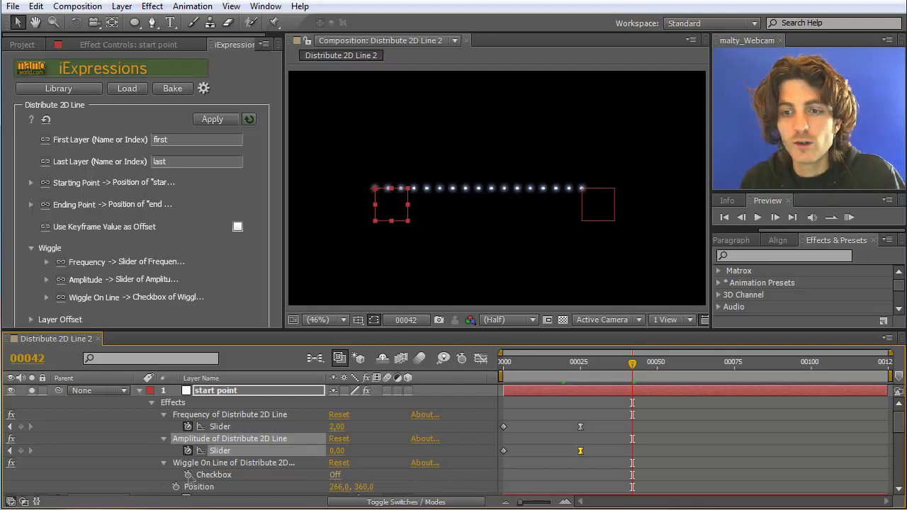
left_click(187, 475)
left_click(335, 474)
left_click(635, 363)
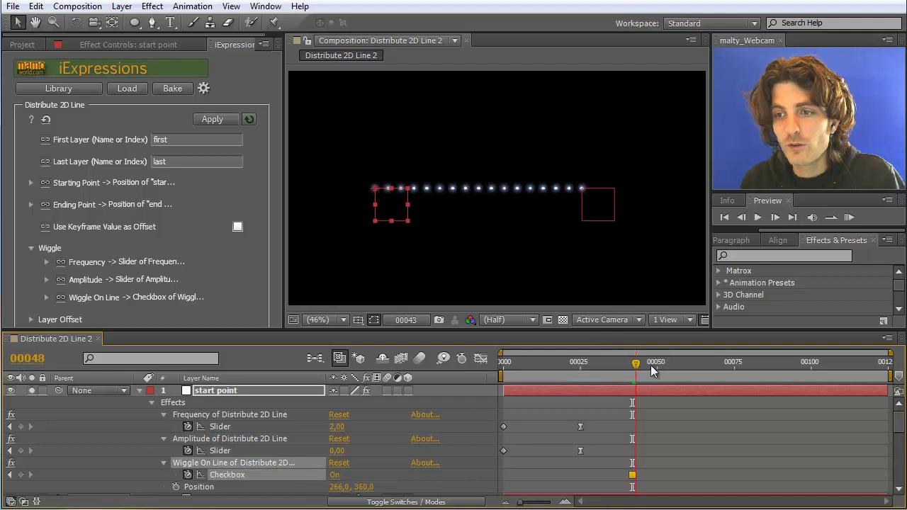
left_click(651, 364)
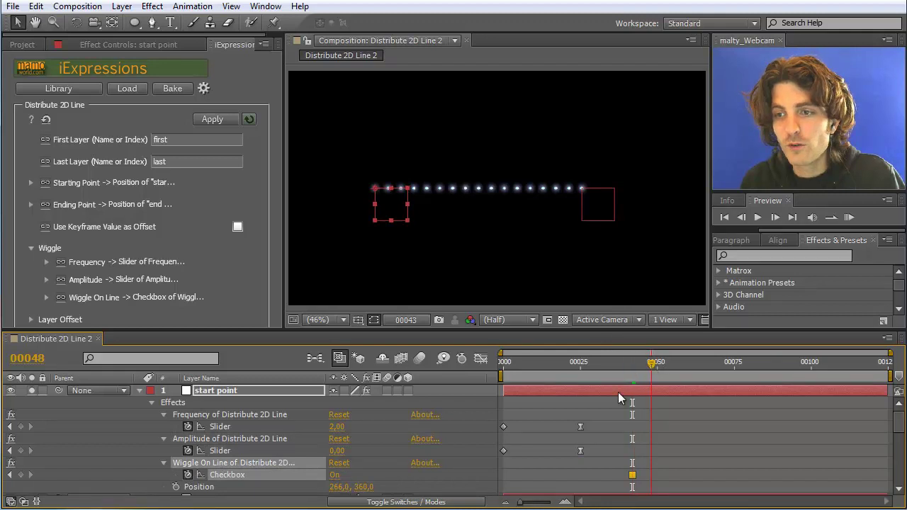
left_click(336, 475)
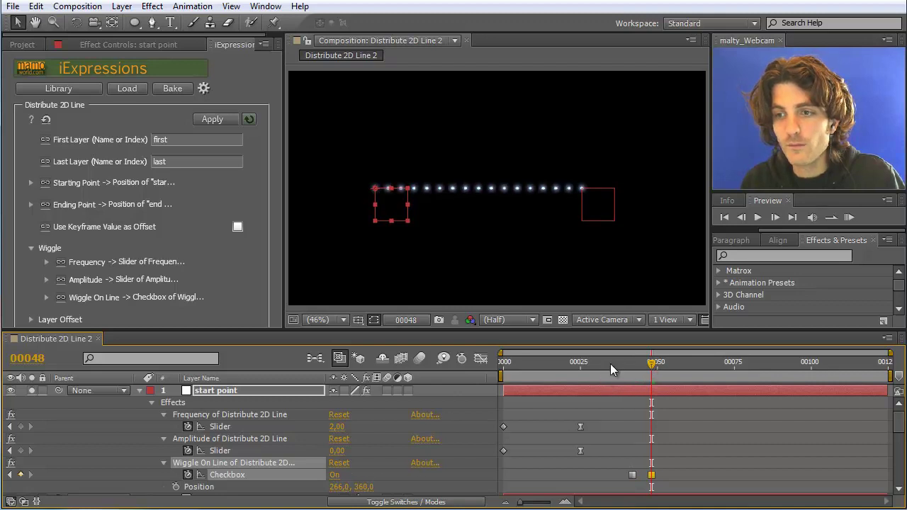
Step: Set the Wiggle On Line keyframe at frame 42 to Off and check the setting at frame 15
left_click(611, 363)
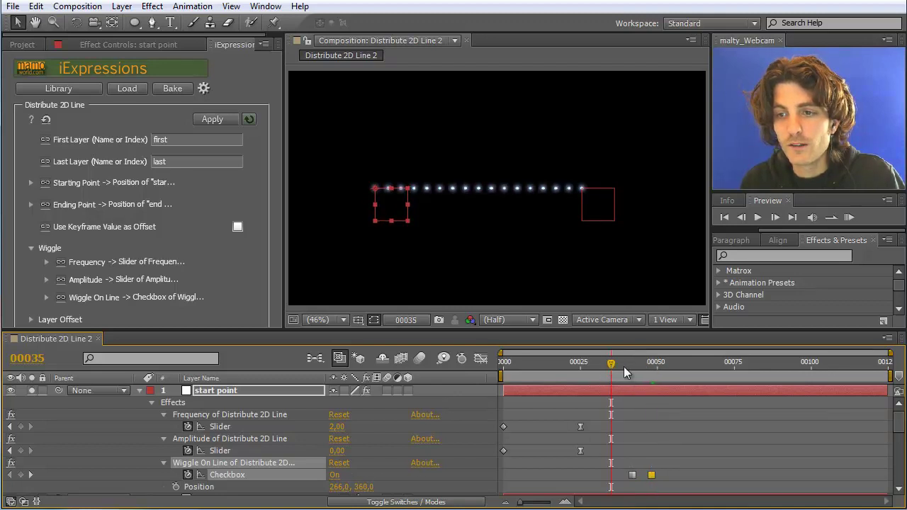
left_click(624, 364)
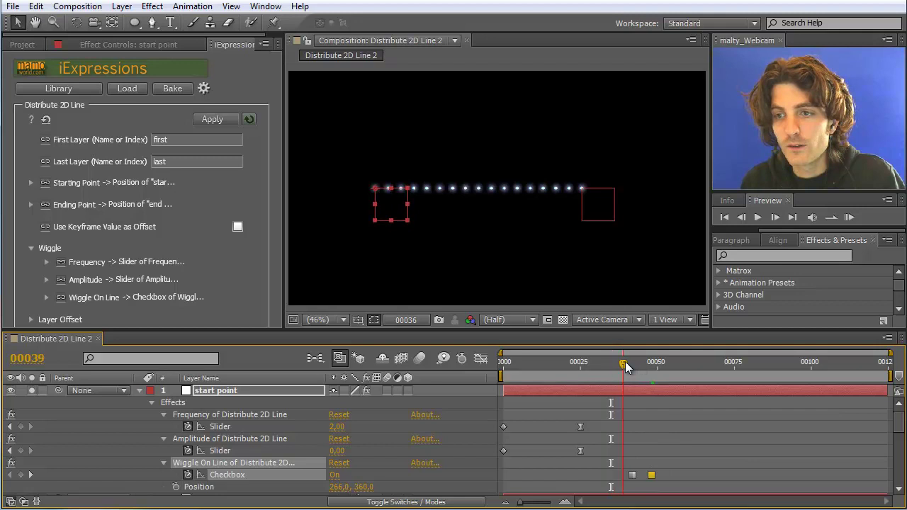
left_click(636, 359)
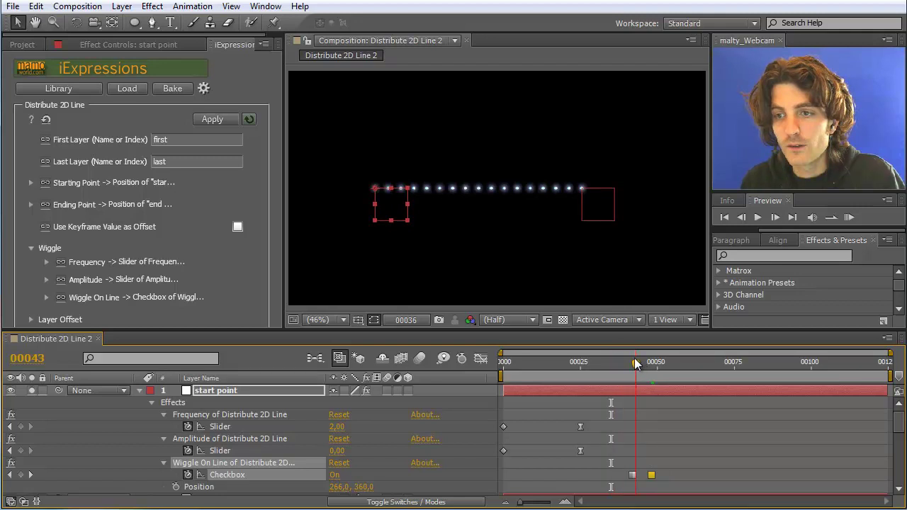
left_click(632, 359)
left_click(336, 476)
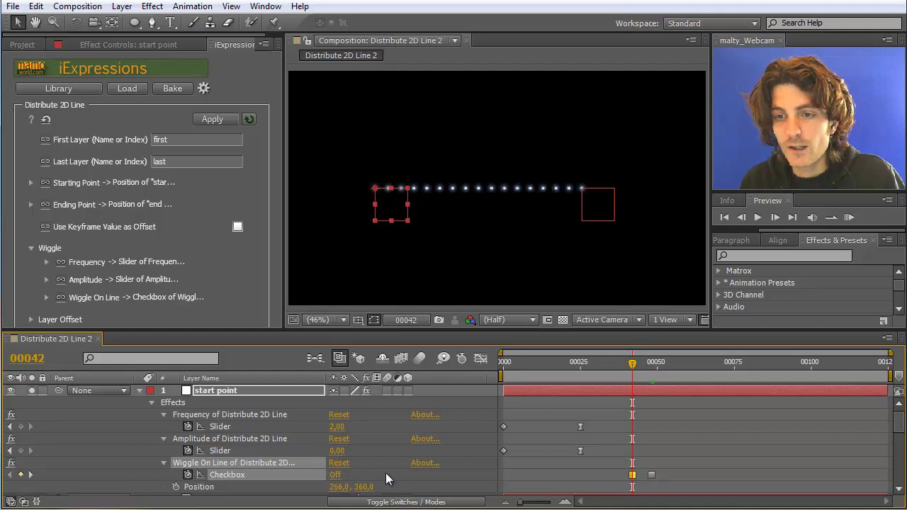
left_click(549, 363)
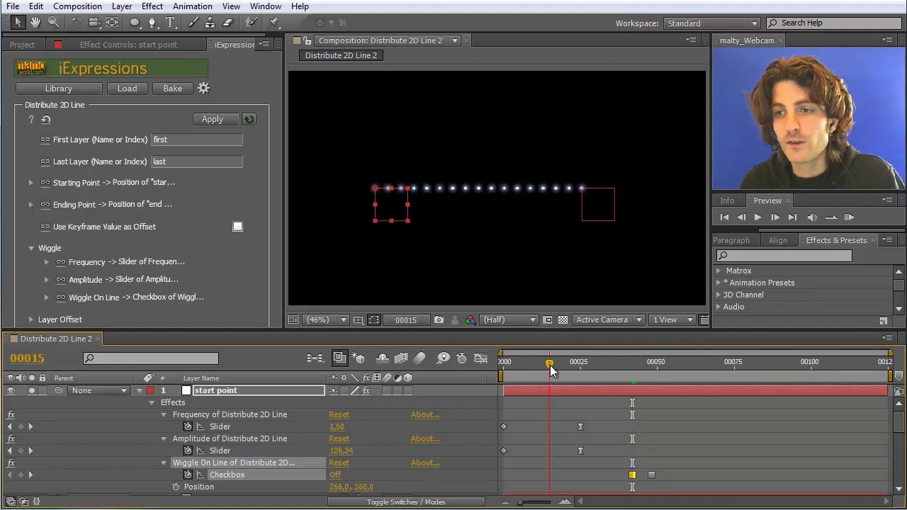
Step: Hold the Amplitude at 0 with a keyframe at frame 62 and add an Amplitude keyframe of 65 at frame 73
left_click(694, 363)
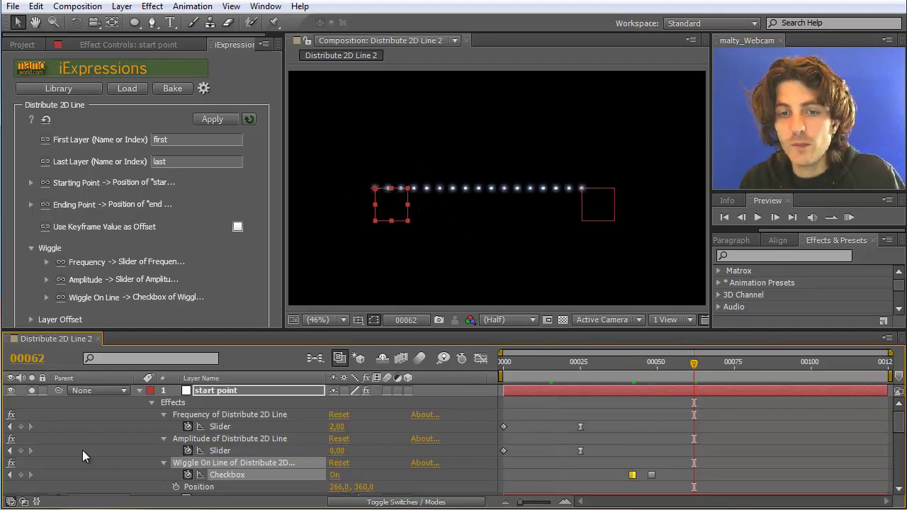
left_click(20, 450)
left_click(727, 362)
left_click_drag(336, 452, 350, 452)
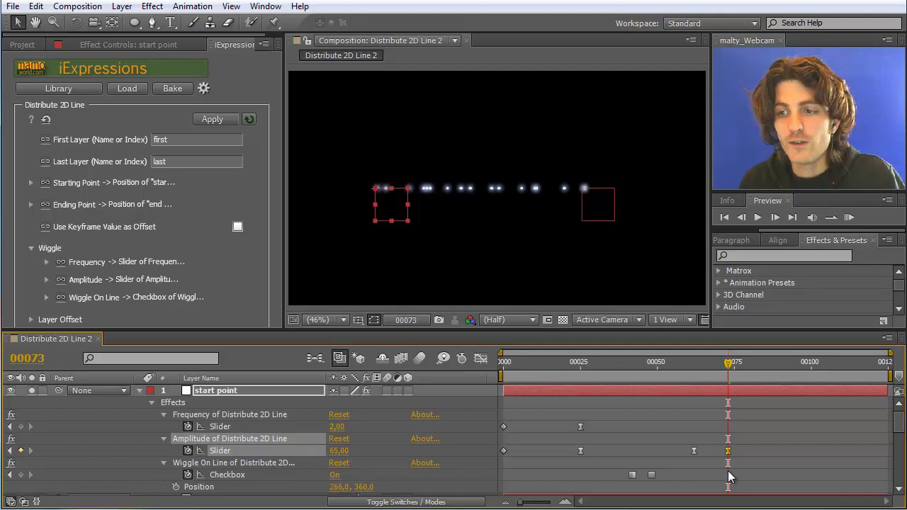
Step: Toggle Wiggle On Line off and back on at frame 73, leaving an On keyframe there
left_click(338, 476)
left_click(338, 477)
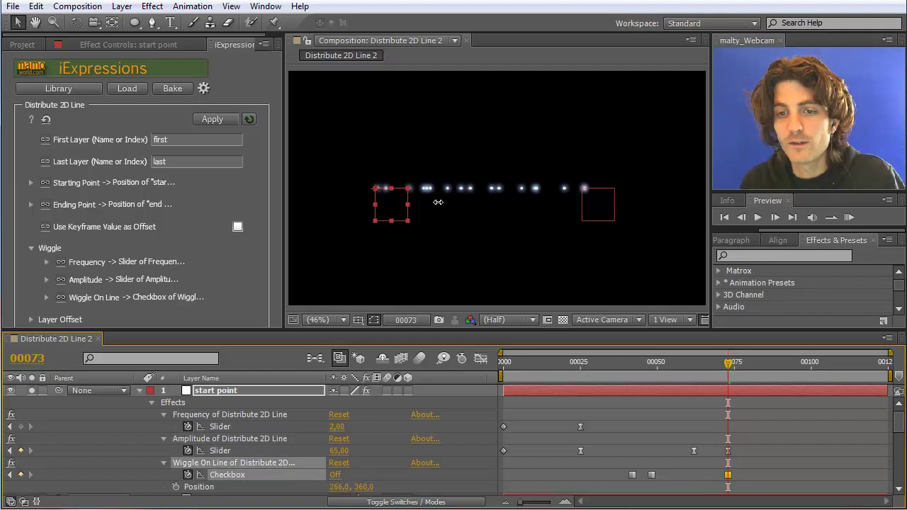
left_click(334, 475)
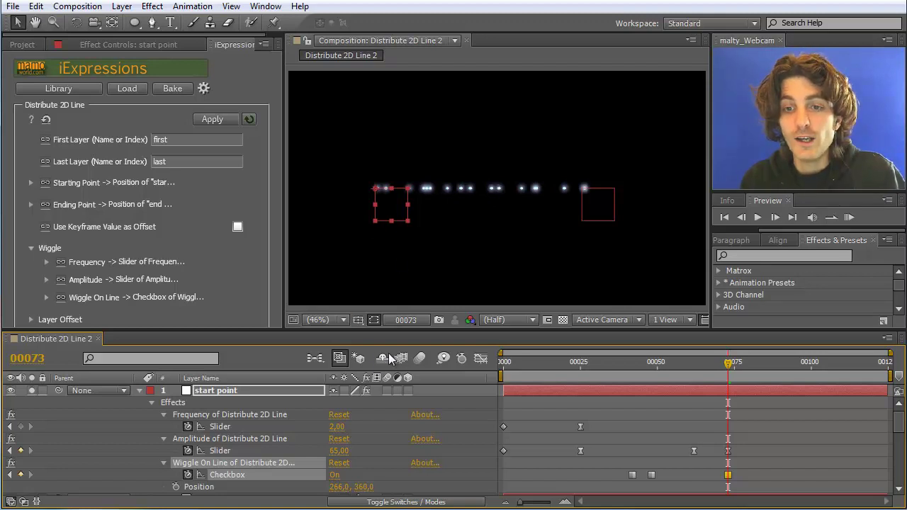
Step: Enable Use Keyframe Value as Offset and apply the Distribute 2D Line iExpression to all layers from first to last
mouse_move(103, 226)
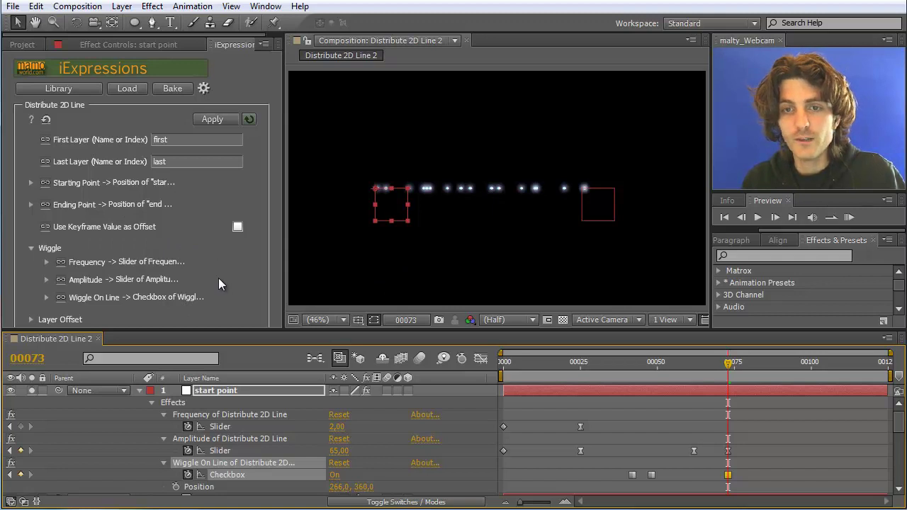
left_click(237, 227)
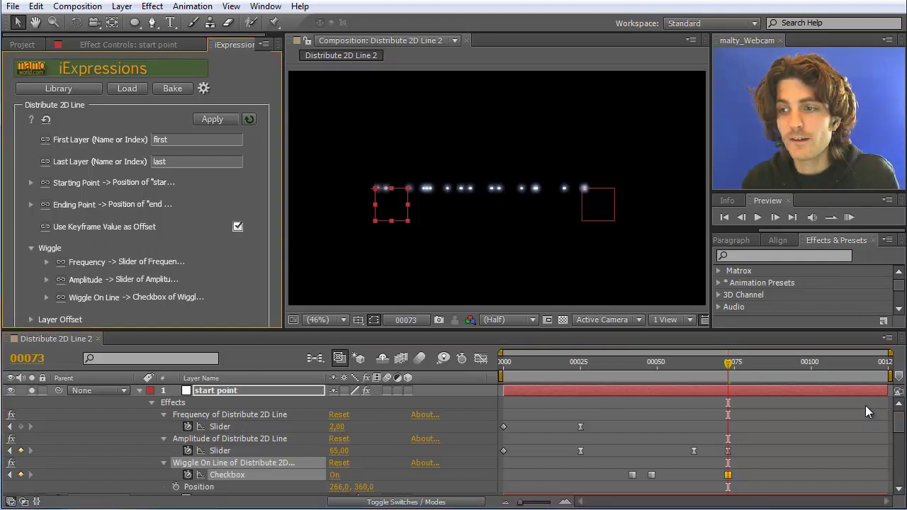
scroll(899, 421, "down", 3)
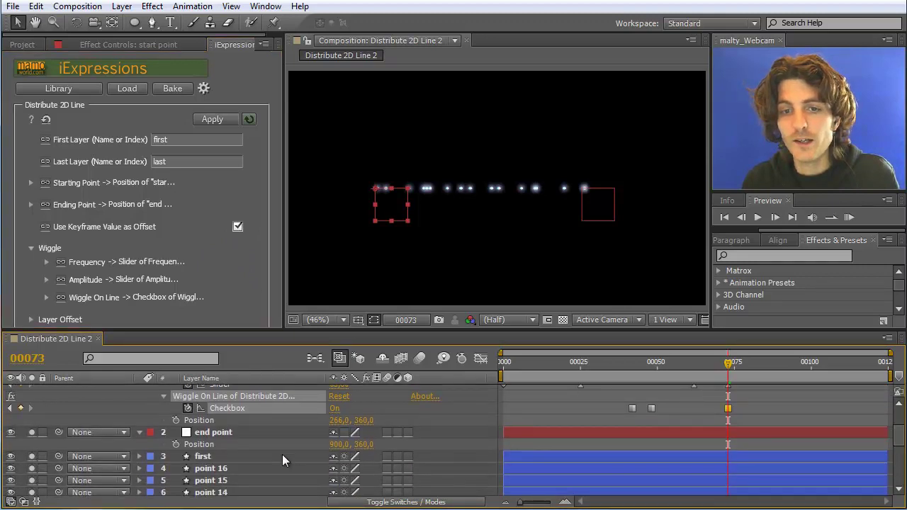
left_click(205, 457)
left_click_drag(896, 439, 899, 505)
left_click(207, 479, "shift")
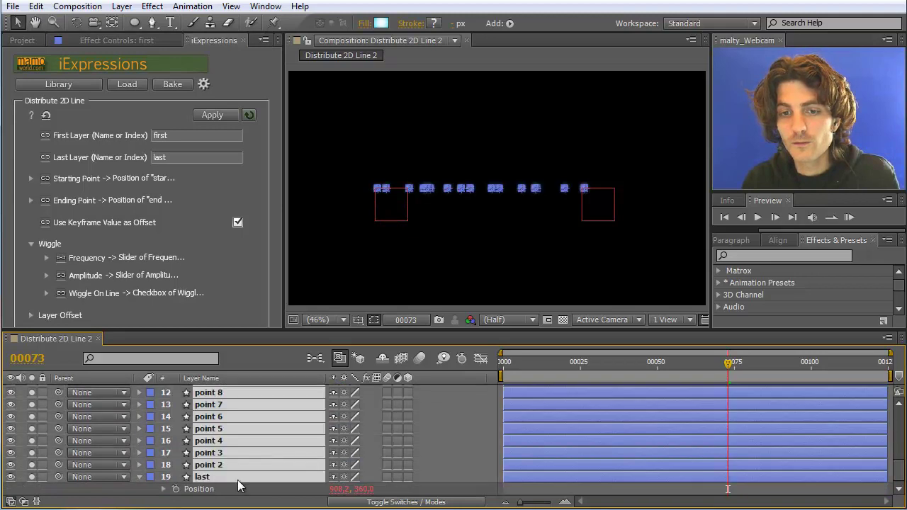
left_click(216, 116)
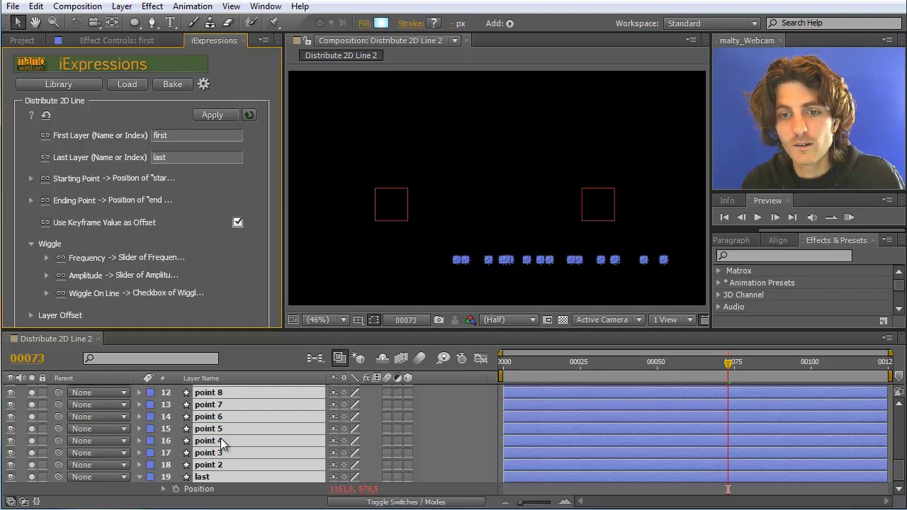
Step: Show the positions of all selected point layers and set point 15's position offset to 20, 0
key("p")
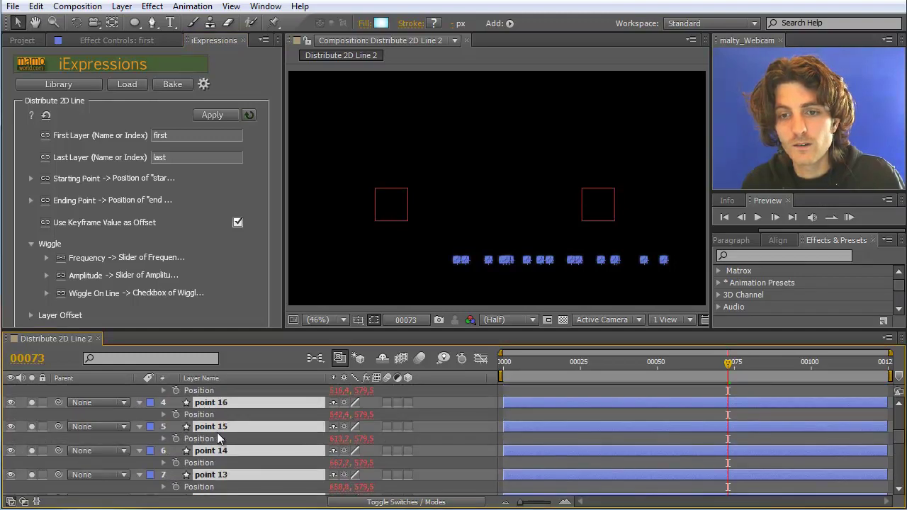
left_click(212, 428)
left_click(342, 439)
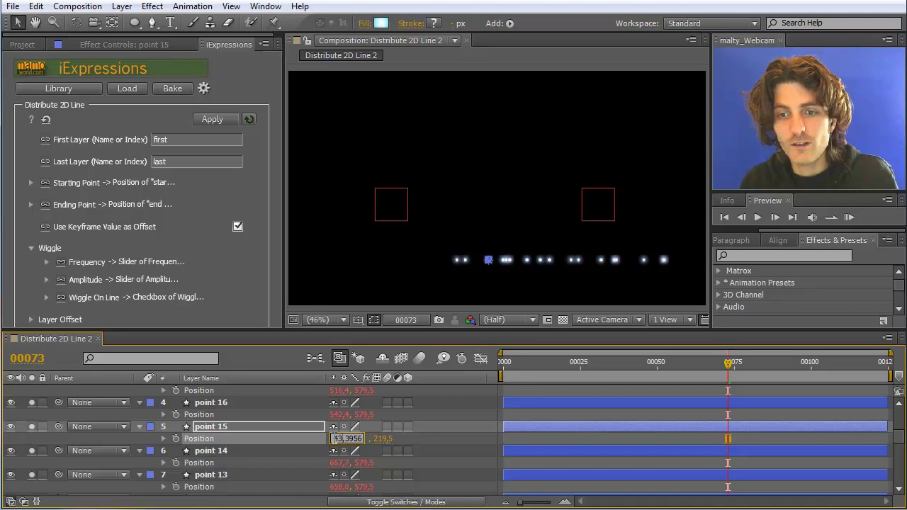
left_click_drag(338, 439, 377, 440)
type("0")
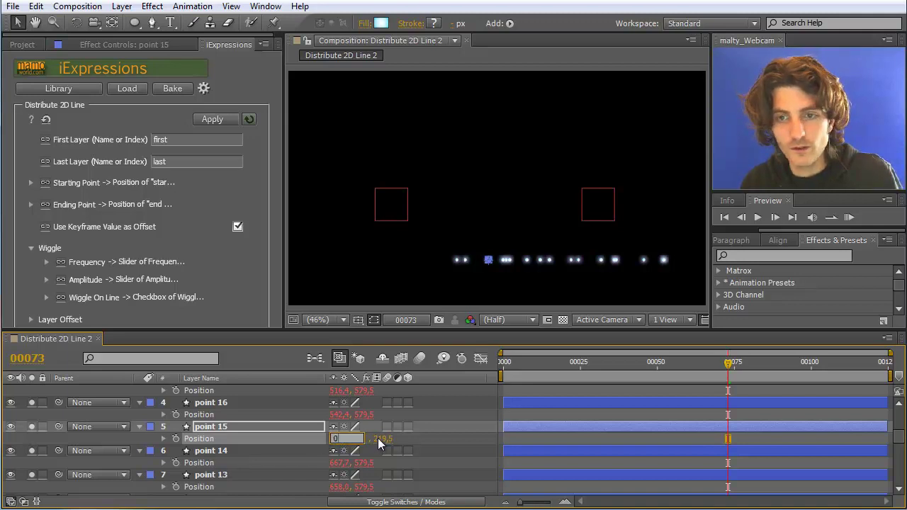
key("Tab")
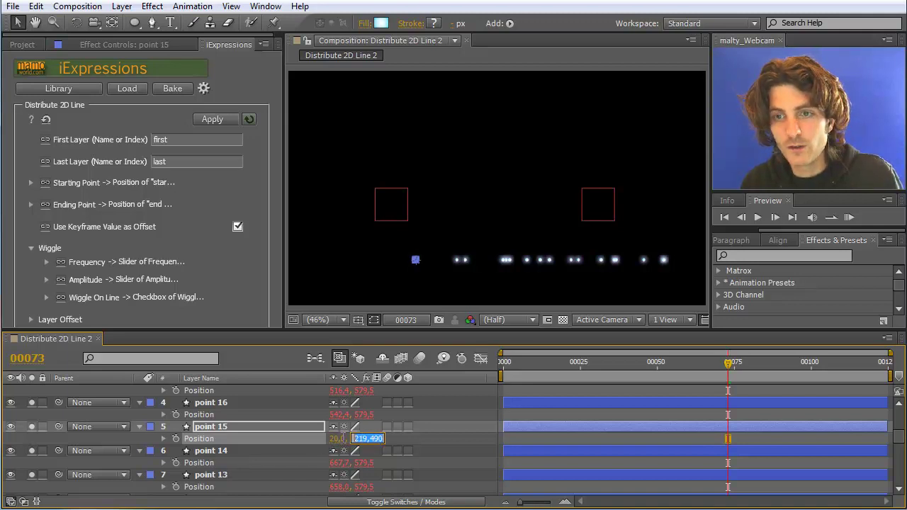
type("0")
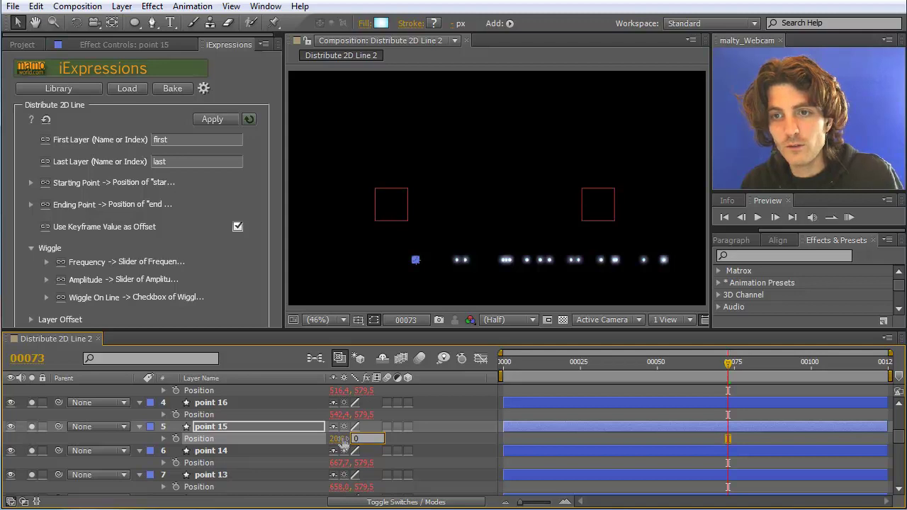
key("Return")
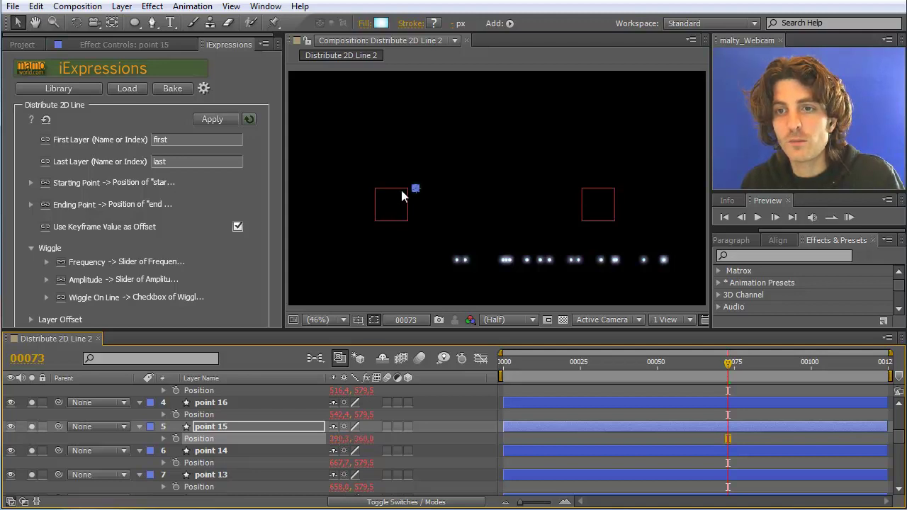
Step: Set point 15's horizontal position offset to 0
left_click(364, 439)
key("shift+Tab")
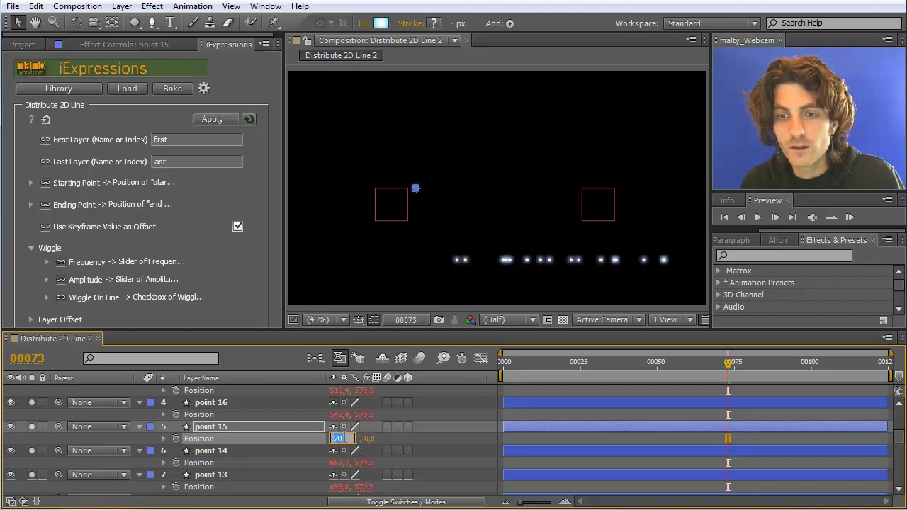
type("0")
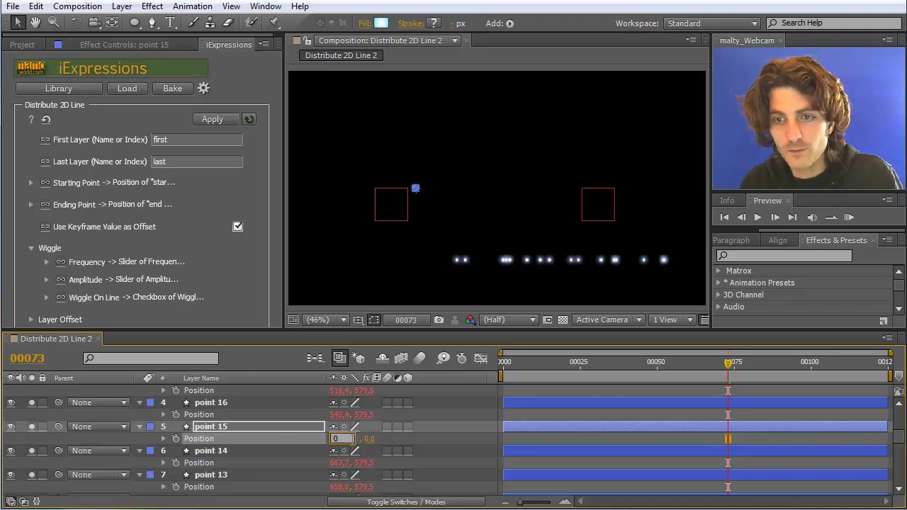
key("Return")
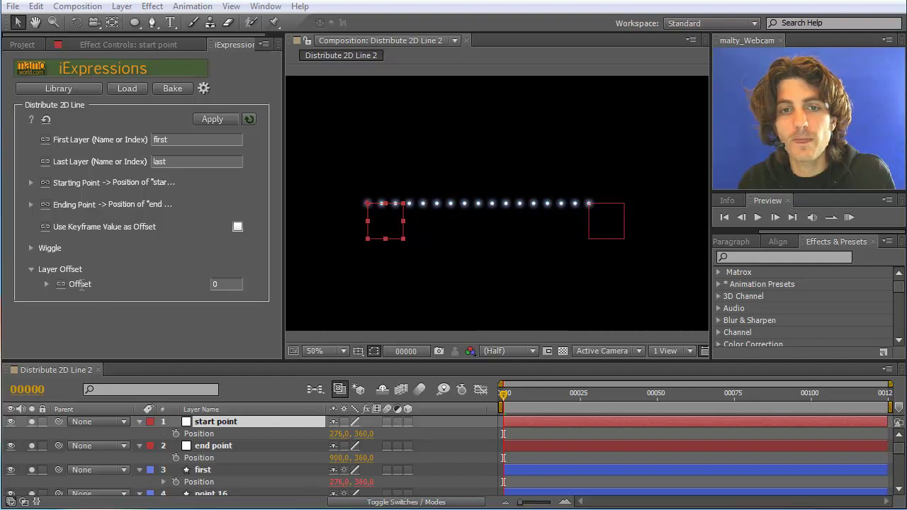
Step: Link the Layer Offset's Offset variable to a newly created control on the start point layer and reveal its slider
left_click(63, 270)
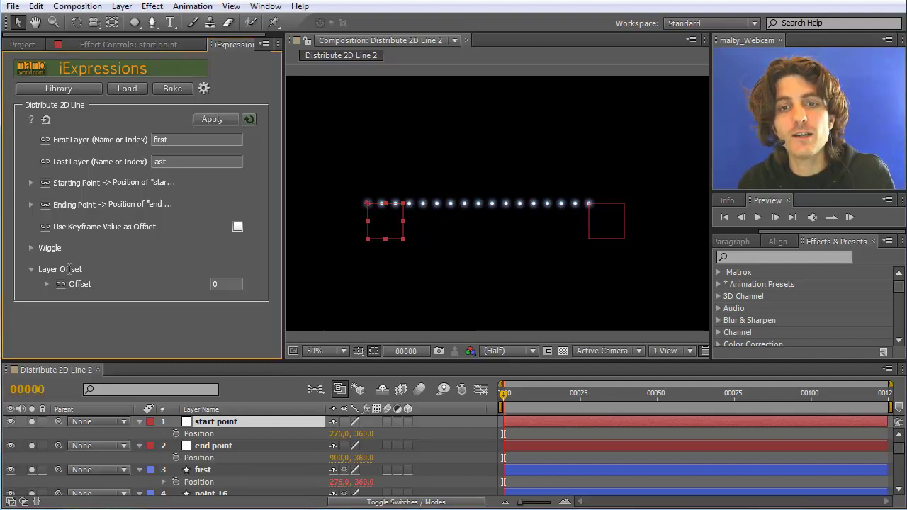
left_click(242, 400)
left_click(215, 446)
left_click(216, 422)
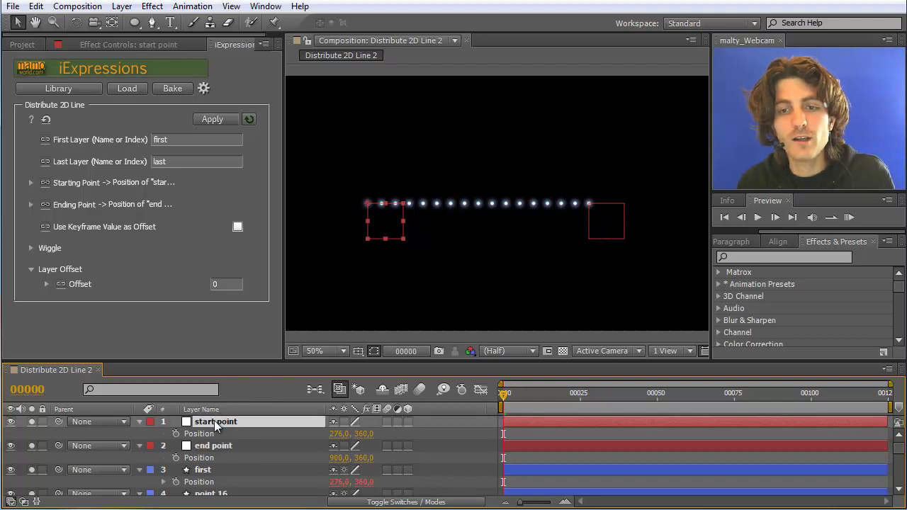
left_click(61, 285)
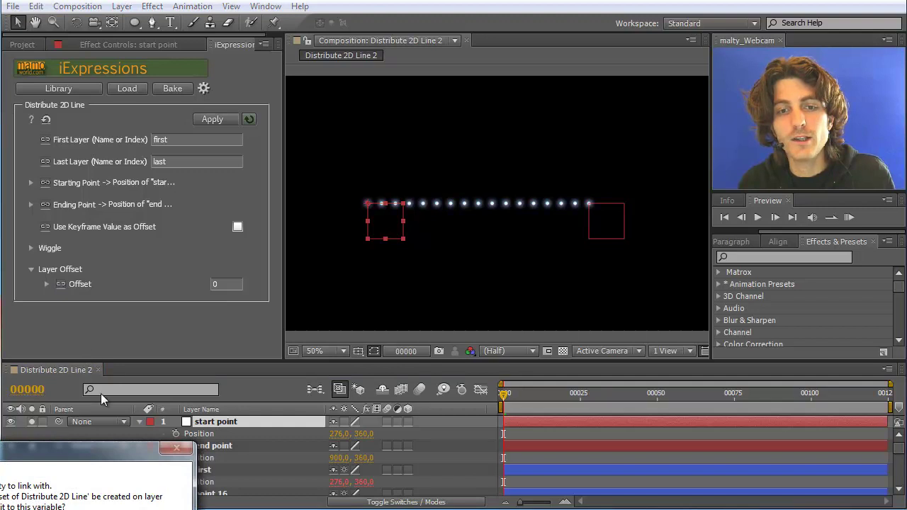
left_click_drag(103, 455, 291, 385)
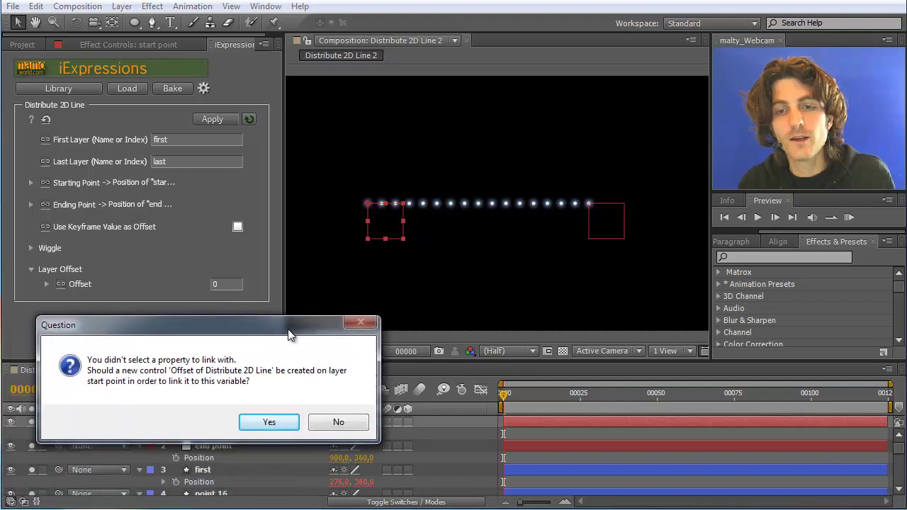
left_click(269, 422)
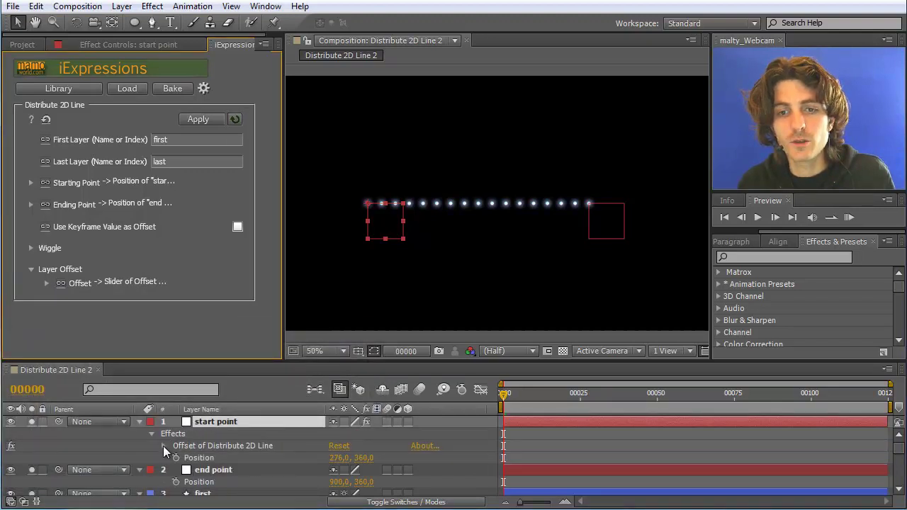
left_click(164, 445)
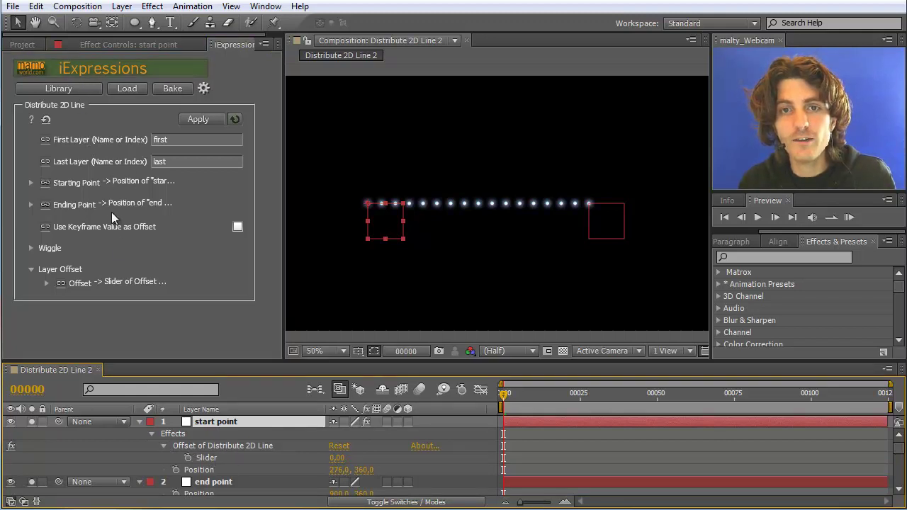
Step: Apply the Distribute 2D Line iExpression with the linked offset to all layers from first to last
scroll(290, 391, "down", 4)
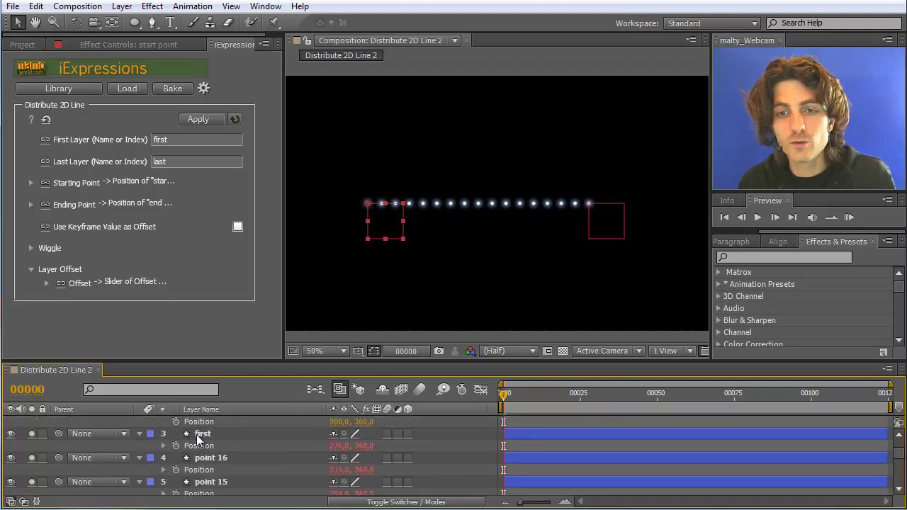
left_click(202, 433)
left_click_drag(900, 452, 899, 475)
scroll(900, 474, "down", 2)
left_click(205, 477, "shift")
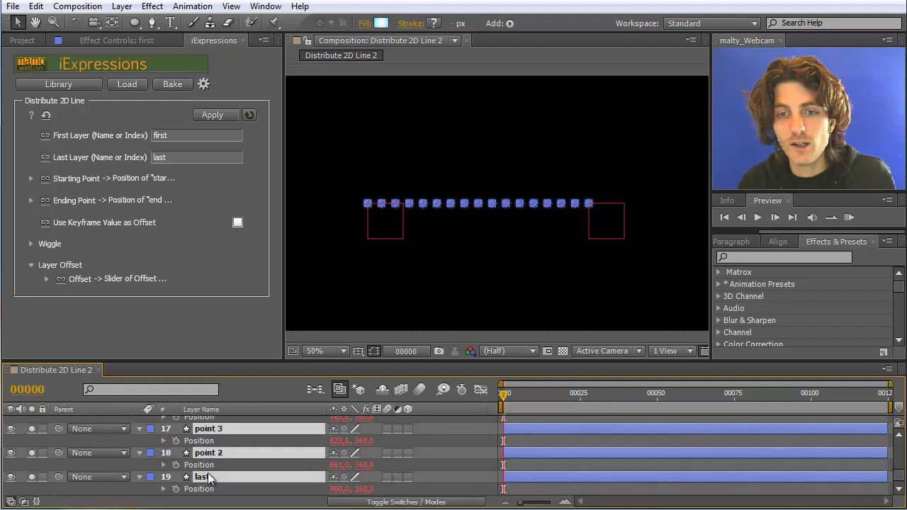
left_click(225, 115)
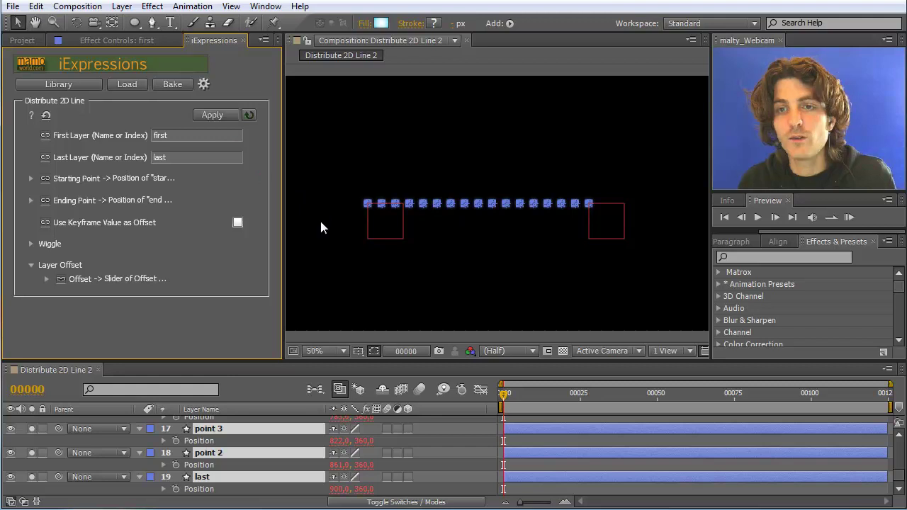
Step: Set the start point layer's Offset slider to 1 and select the first layer to locate it in the row
left_click_drag(899, 480, 901, 454)
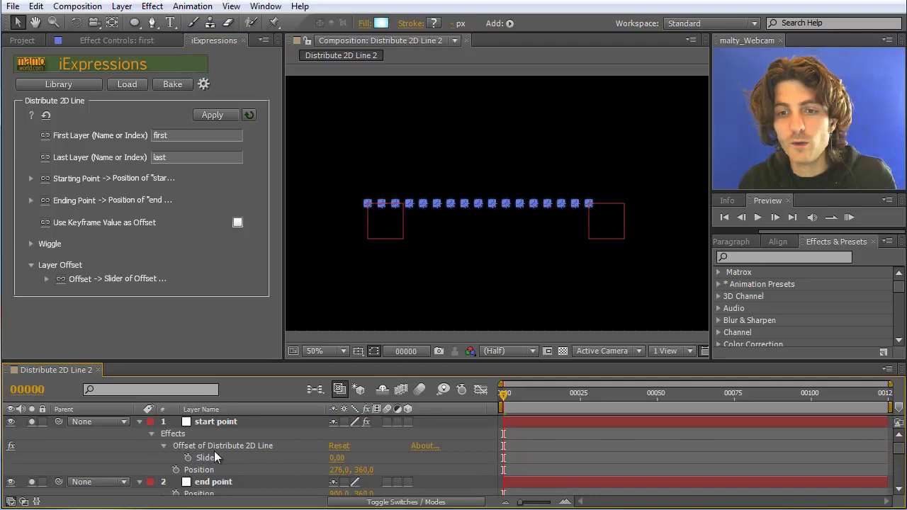
left_click(337, 457)
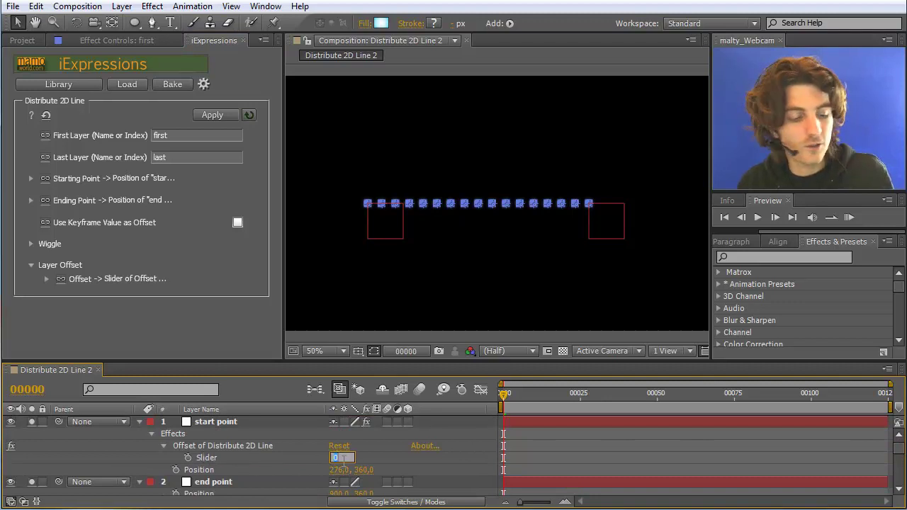
key("BackSpace")
type("1")
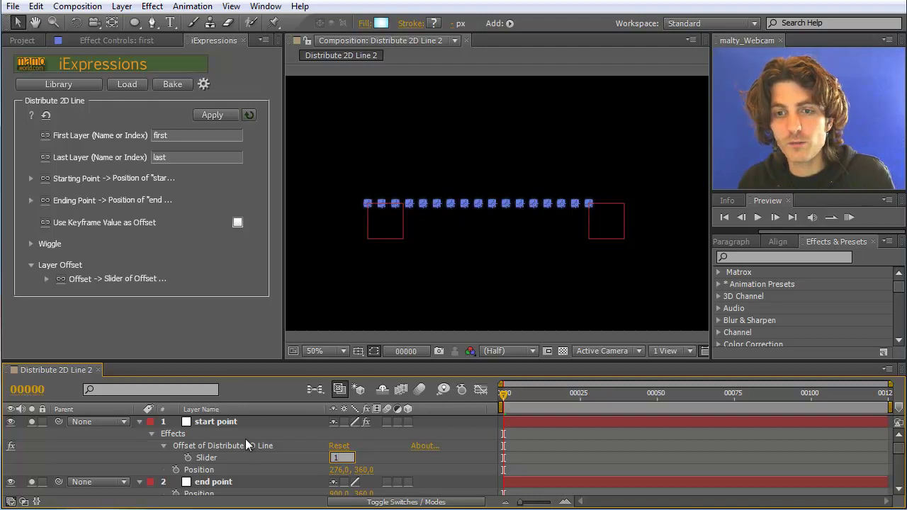
key("Return")
scroll(241, 453, "down", 1)
left_click(209, 466)
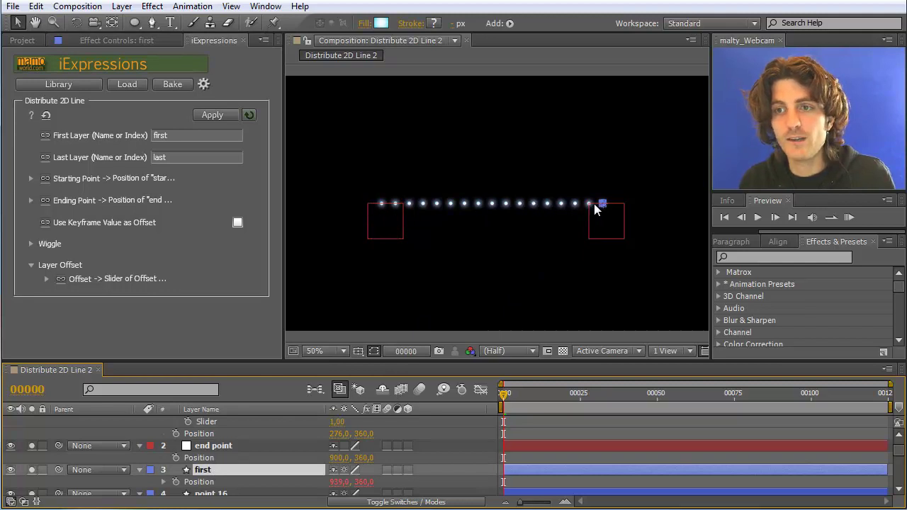
Step: Try Offset slider values of 2 and 5 on the start point layer
scroll(479, 444, "up", 1)
left_click(334, 458)
type("2")
key("Return")
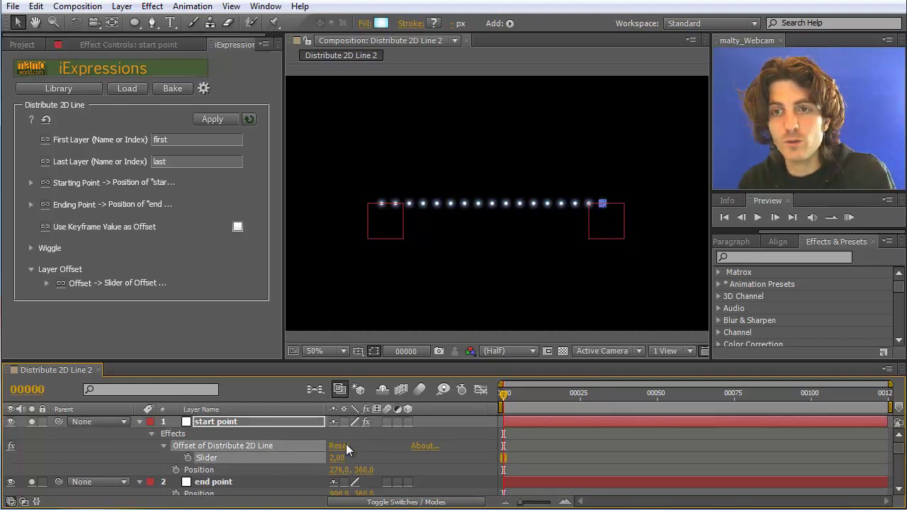
left_click(376, 212)
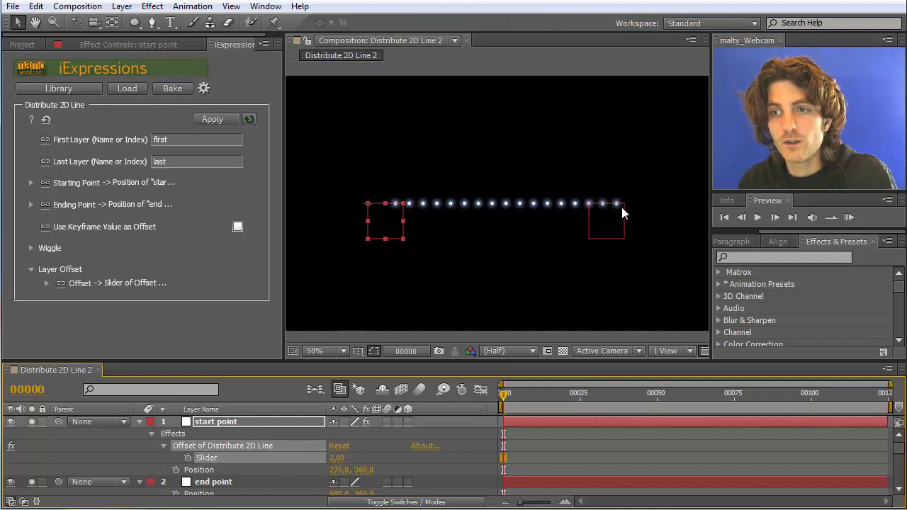
left_click(336, 458)
type("5")
key("Return")
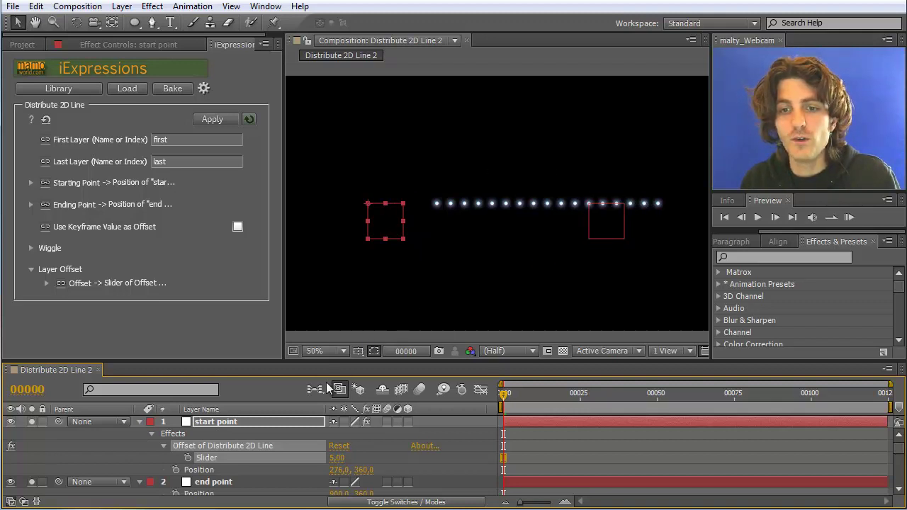
Step: Lower the first layer's opacity to 45% to make it distinguishable, and restore it to 100%
left_click(232, 422)
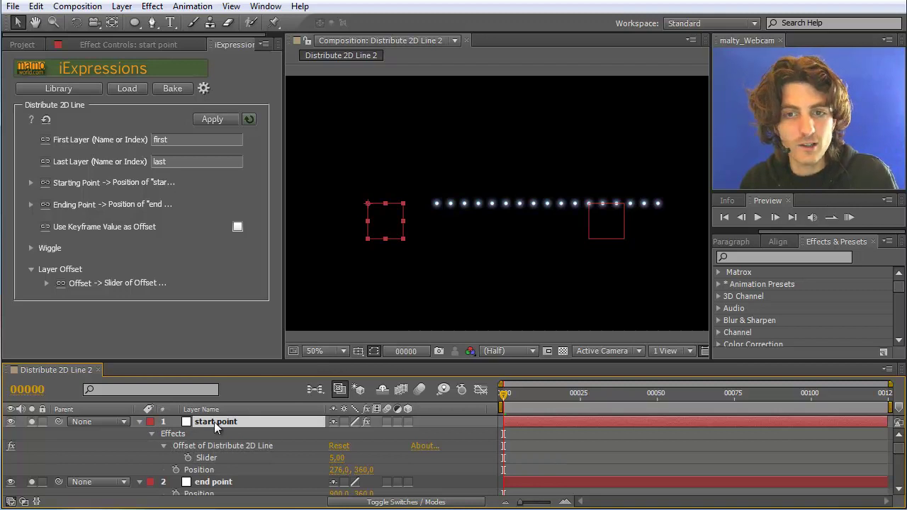
key("t")
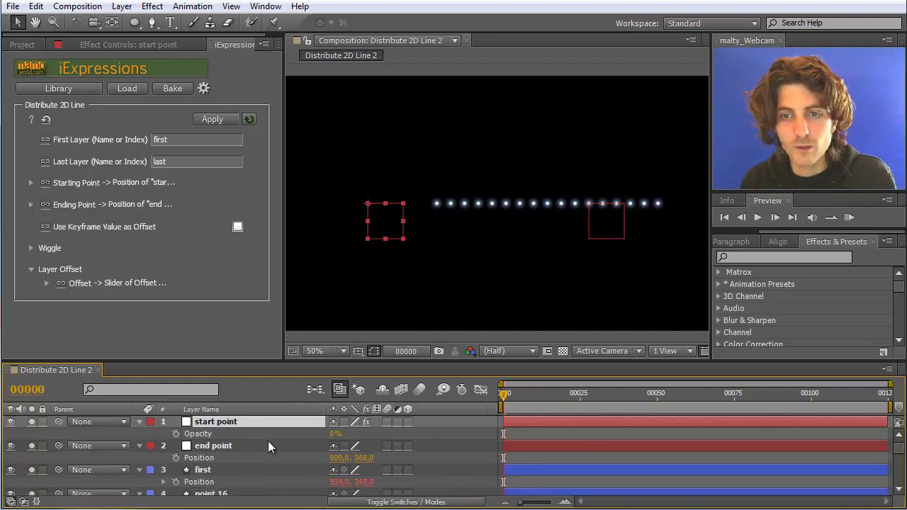
left_click(207, 471)
key("t")
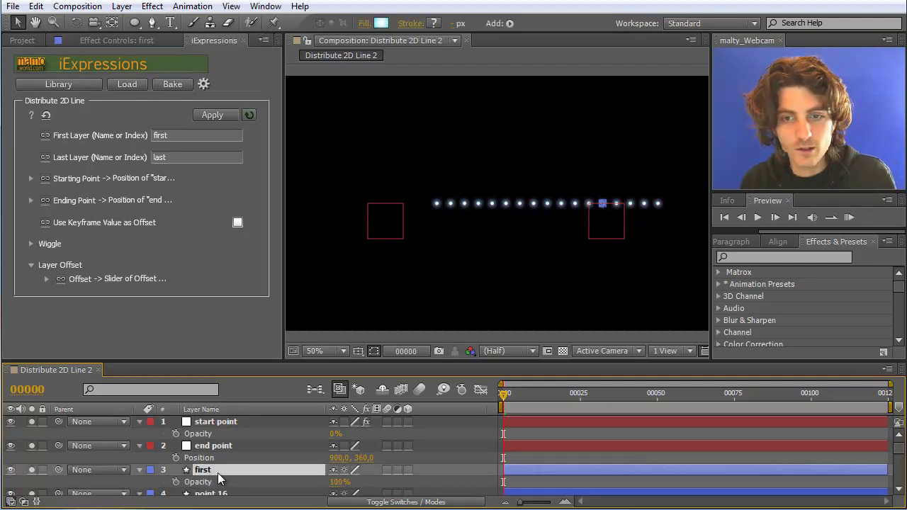
left_click_drag(334, 489, 294, 488)
left_click(537, 290)
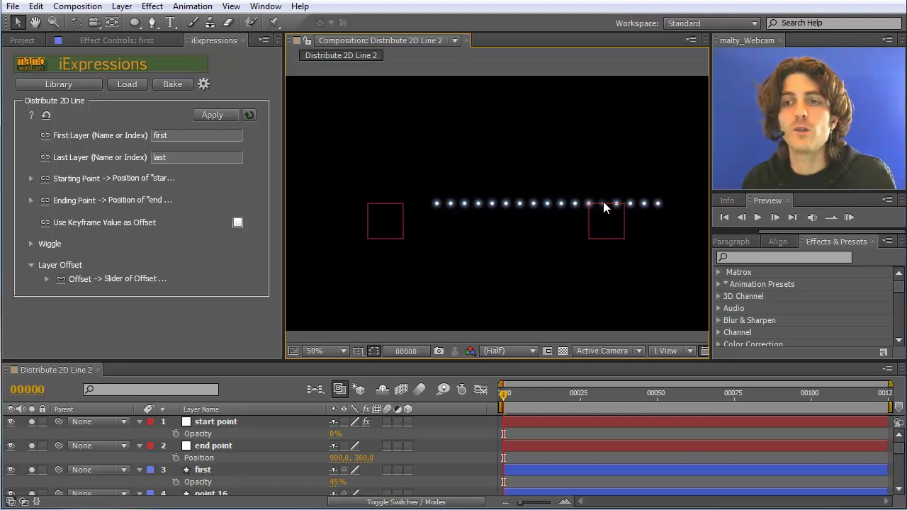
left_click(337, 481)
type("100")
key("Return")
left_click(442, 241)
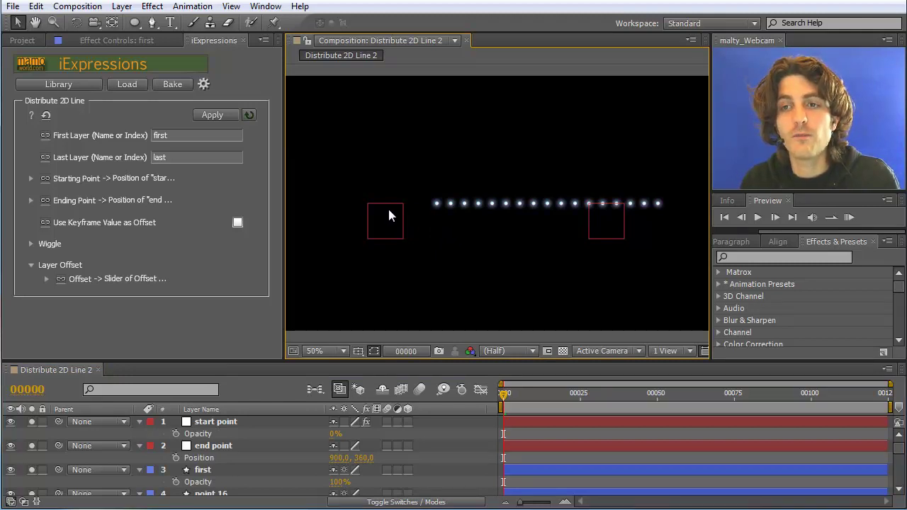
Step: Reset the start point layer's Offset slider to 0 with the composition viewed at 25%
key("comma")
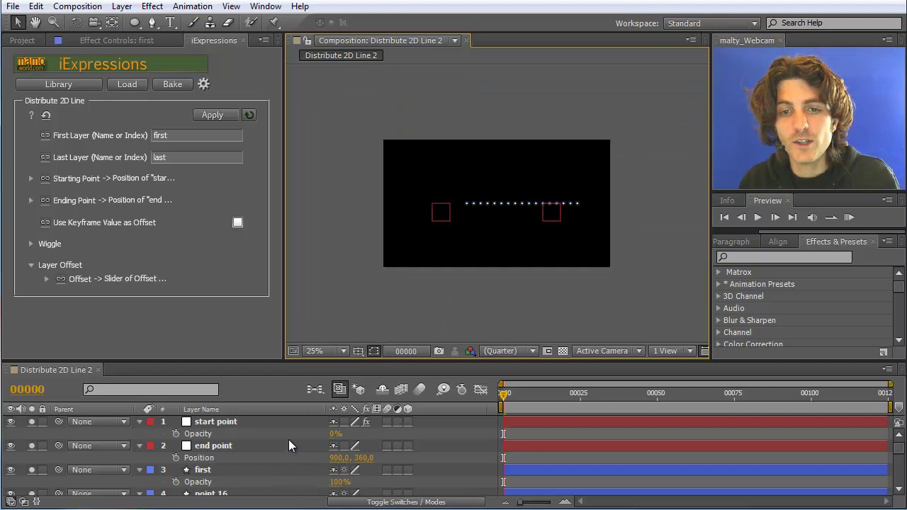
left_click(226, 423)
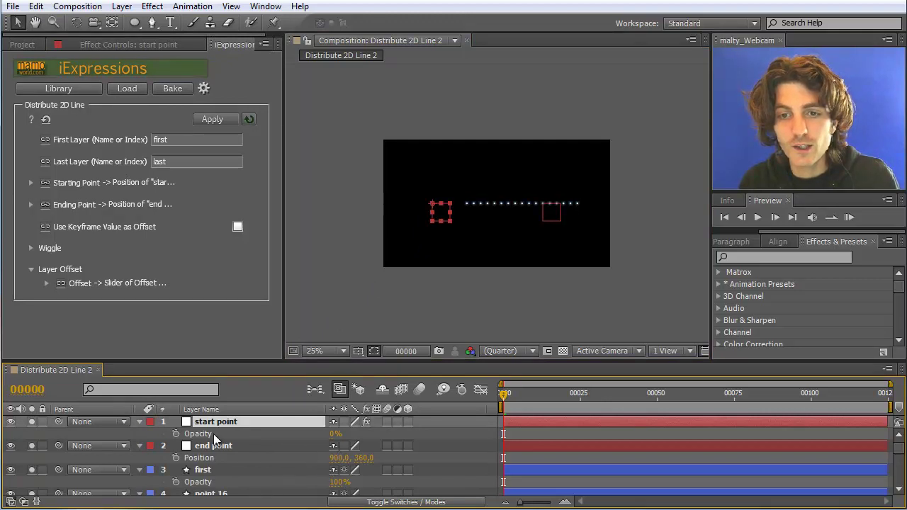
key("e")
left_click(163, 434)
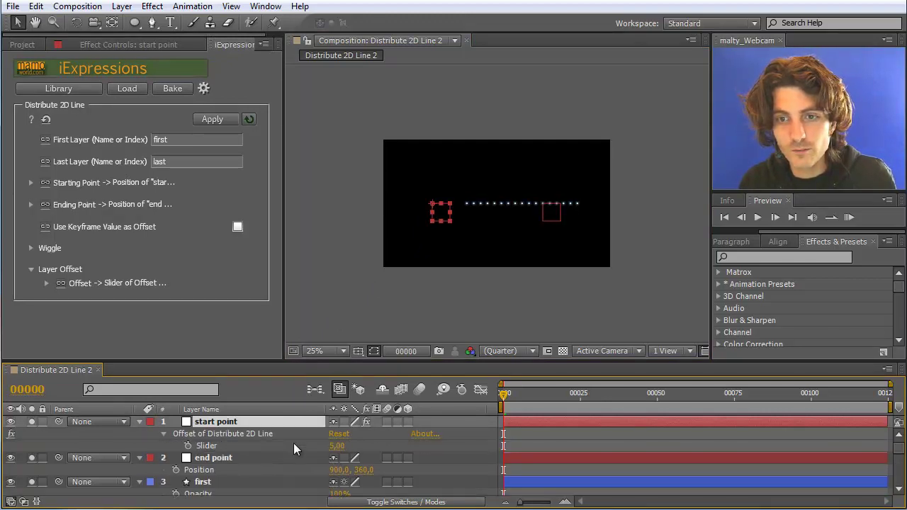
left_click(337, 446)
type("0")
key("Return")
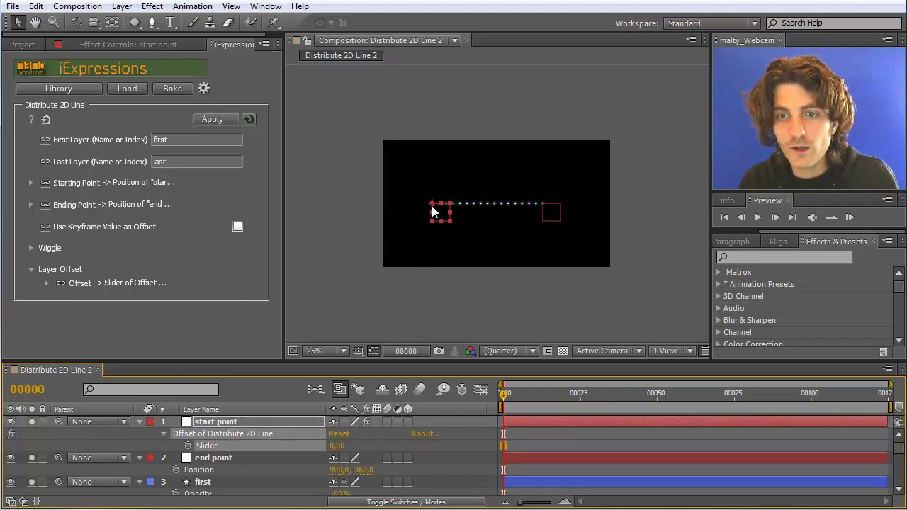
left_click(215, 423)
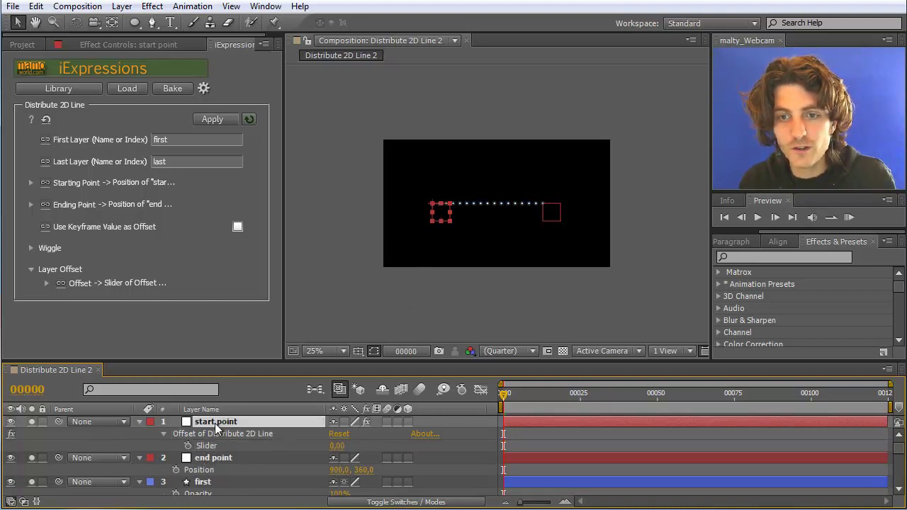
Step: Set the start point layer's X position to 0 and the end point layer's X position to 1280
key("p")
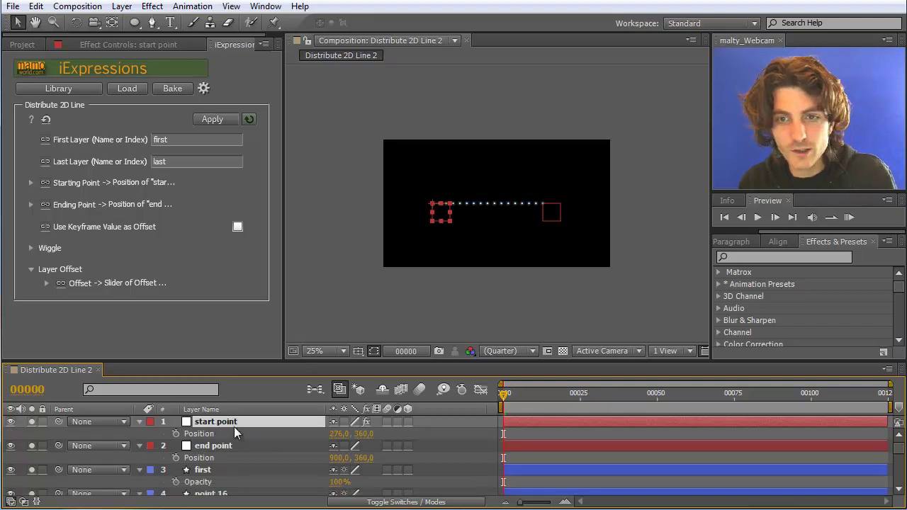
left_click(338, 435)
type("0")
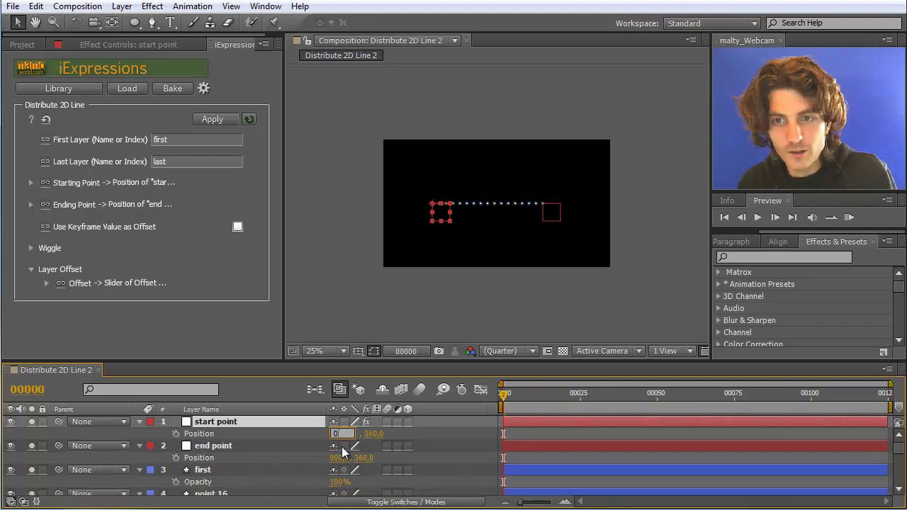
key("Return")
left_click(340, 457)
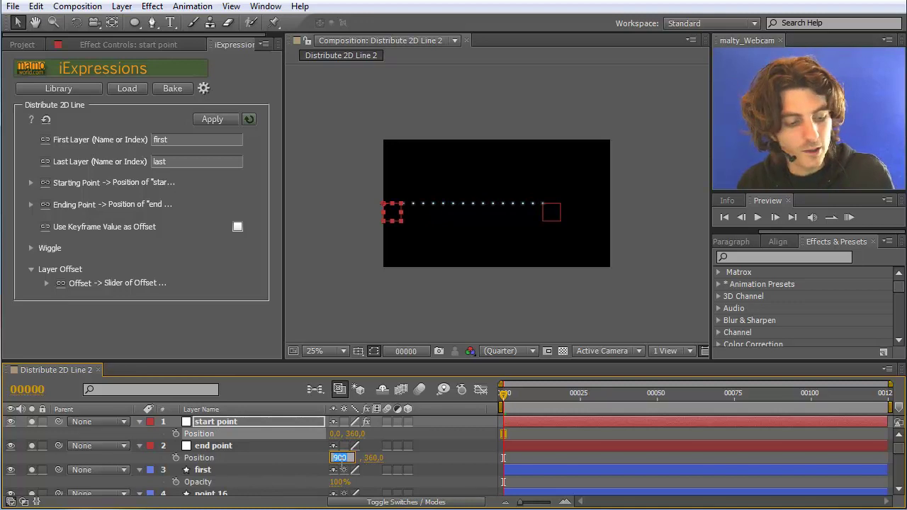
type("1")
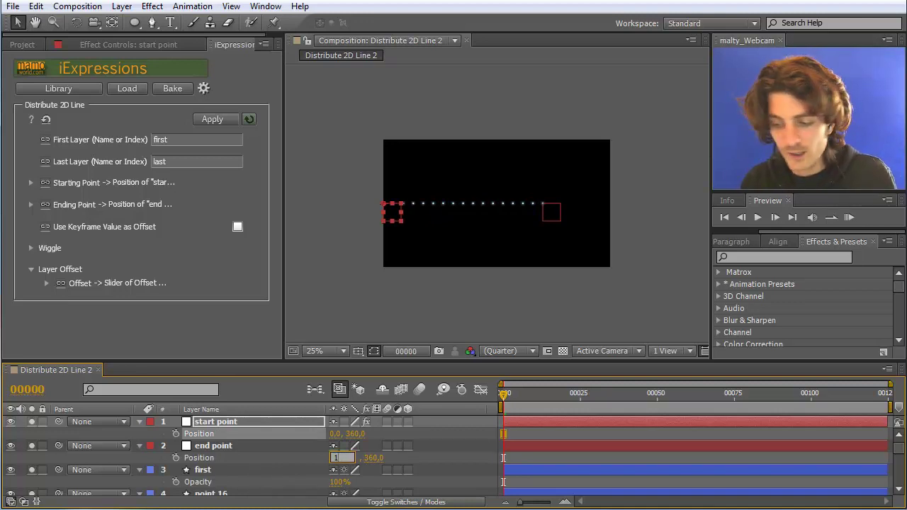
type("2")
type("80")
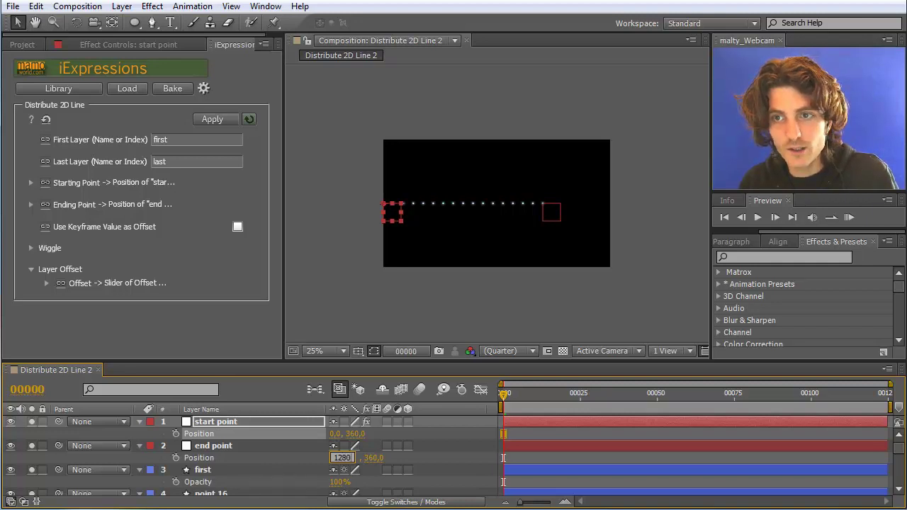
key("Return")
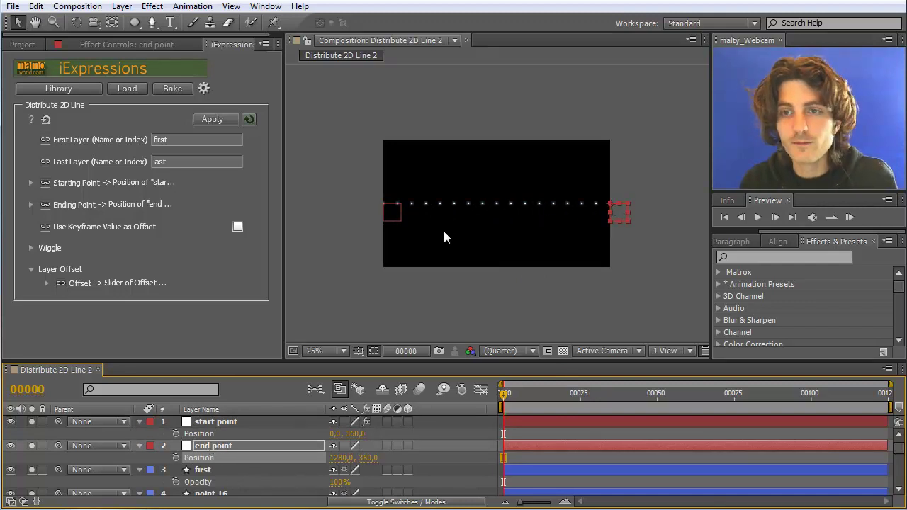
Step: Add Position keyframes at frame 0 to both the start point and end point layers
left_click(211, 446)
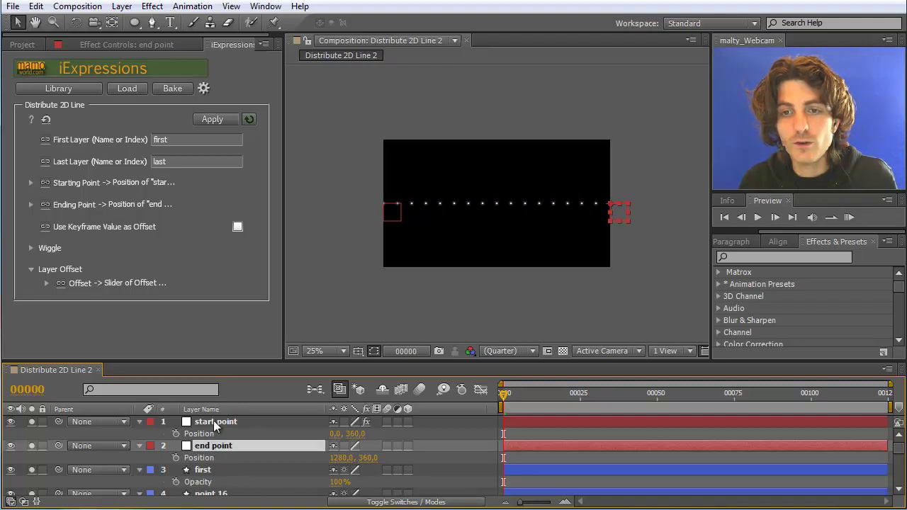
left_click(213, 421, "shift")
left_click(175, 433)
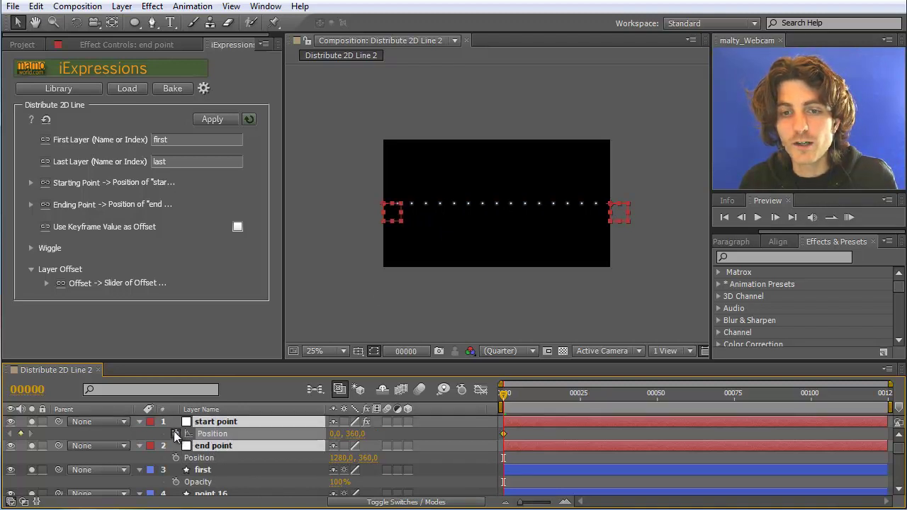
Step: At frame 124, move both nulls together past the composition's left edge, to X about -1504 for start point and -224 for end point
key("Page_Down")
left_click_drag(815, 393, 895, 398)
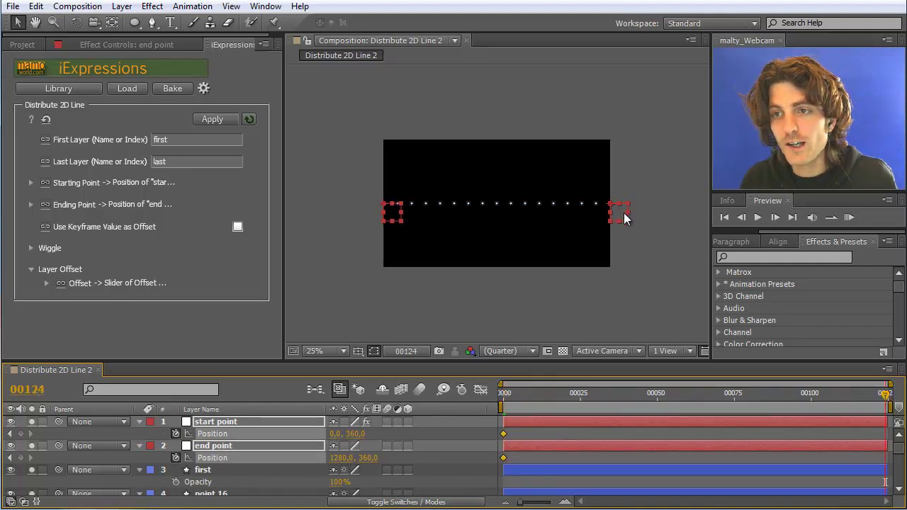
left_click_drag(595, 216, 350, 212)
left_click(372, 248)
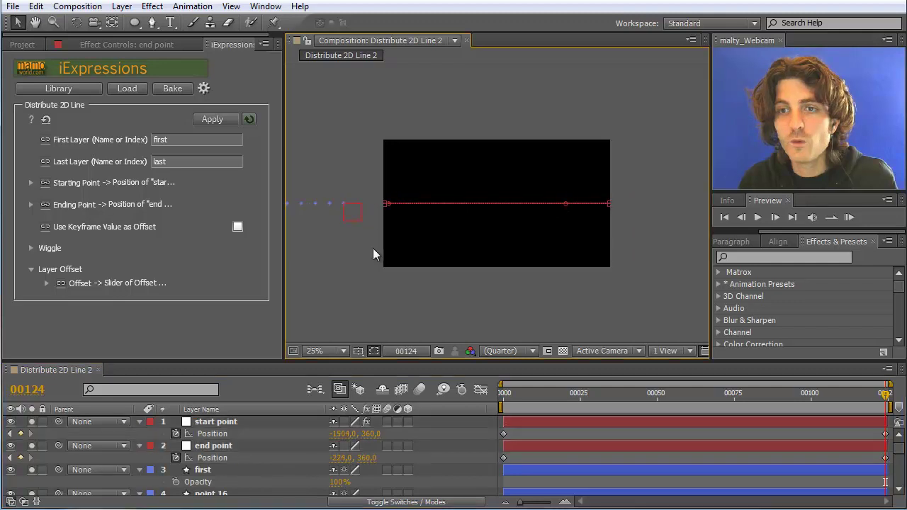
key("comma")
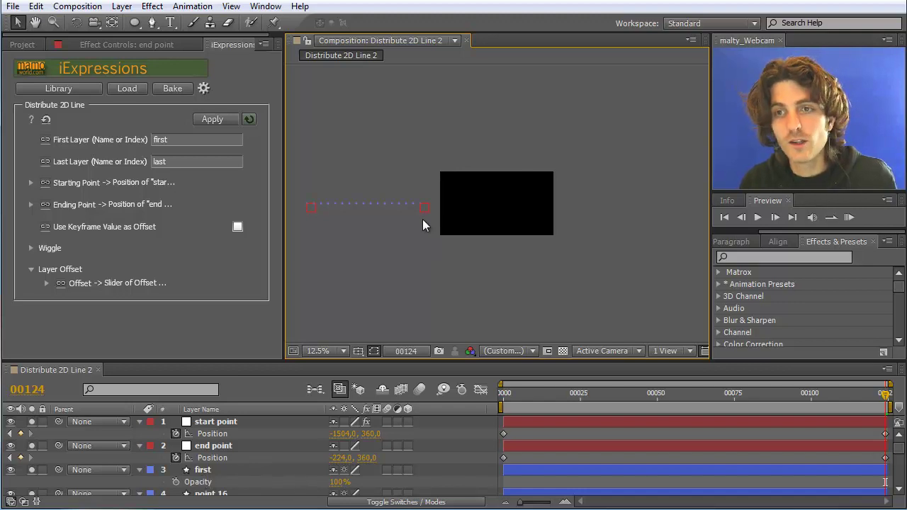
mouse_move(898, 441)
left_mouse_down()
mouse_move(901, 503)
mouse_move(902, 436)
left_mouse_up()
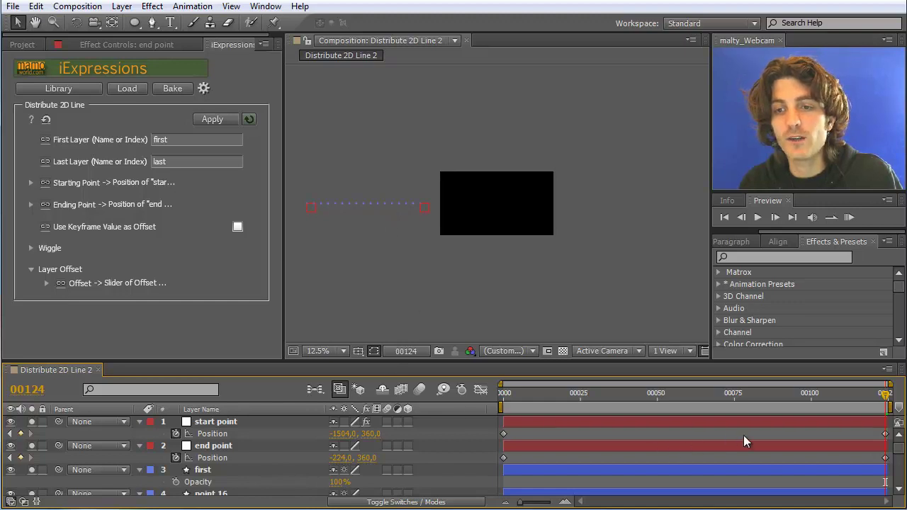
Step: Keyframe the start point layer's Offset of Distribute 2D Line slider at frame 0
left_click_drag(516, 391, 491, 391)
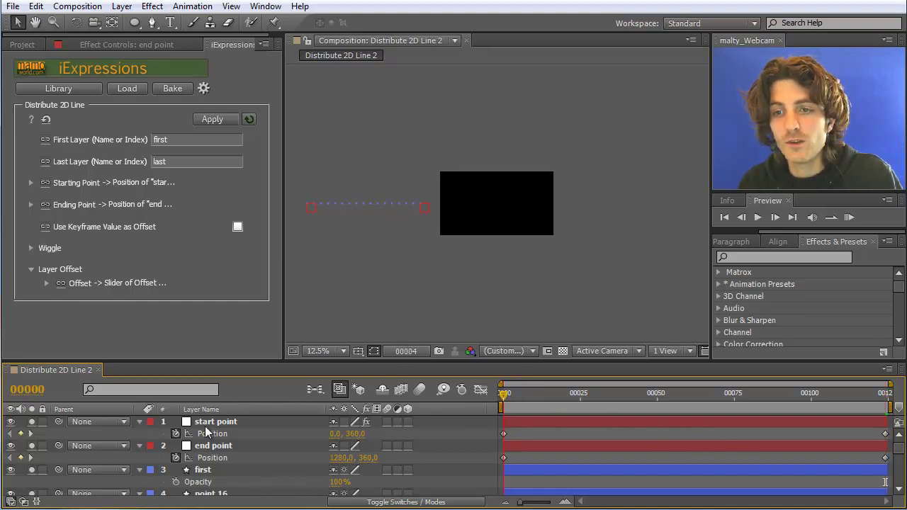
left_click(218, 425)
key("e")
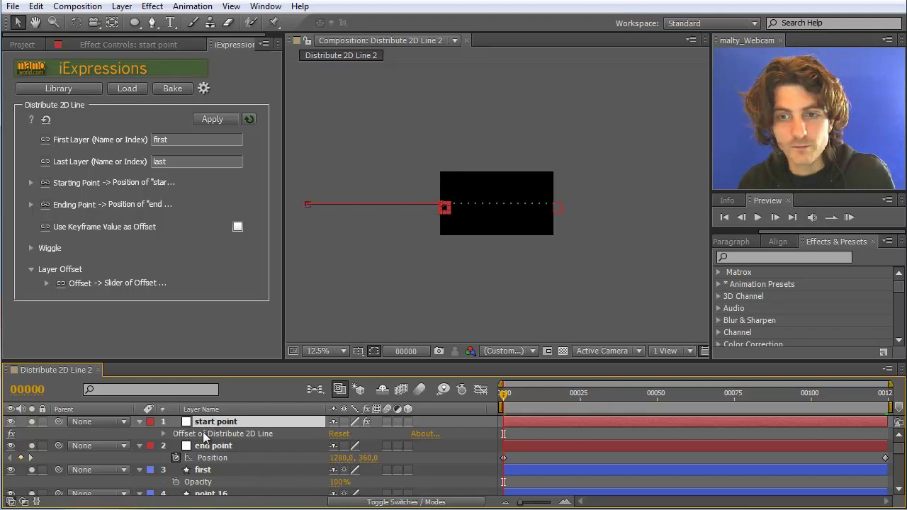
left_click(163, 434)
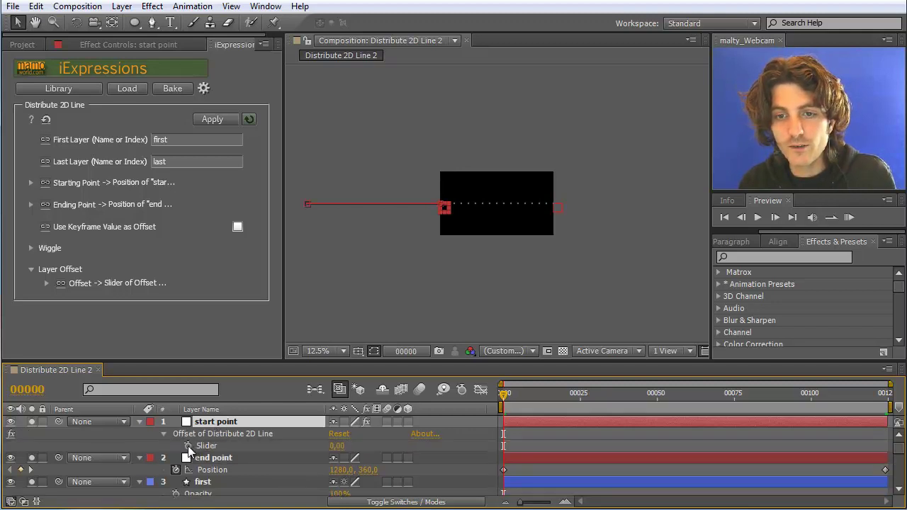
left_click(188, 446)
Step: Set the start point layer's Offset slider to 15 at frame 124
left_click_drag(504, 392, 886, 402)
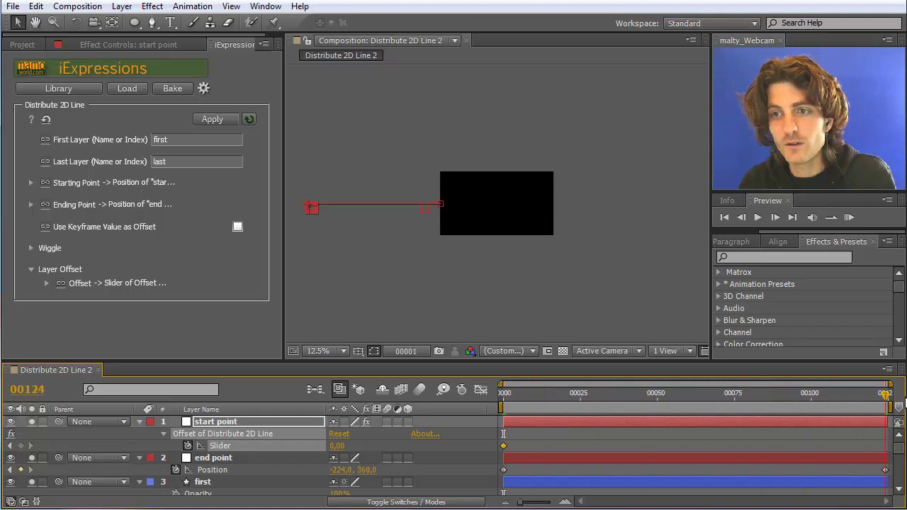
left_click(337, 445)
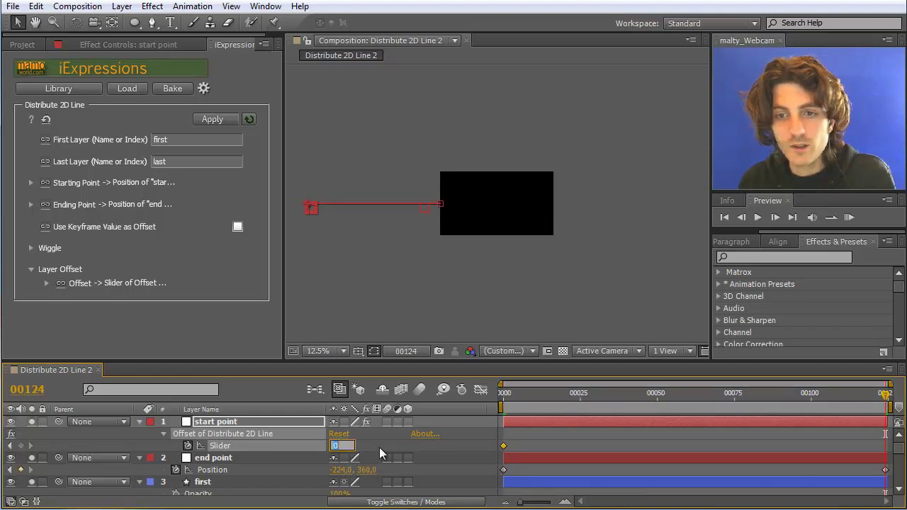
type("1")
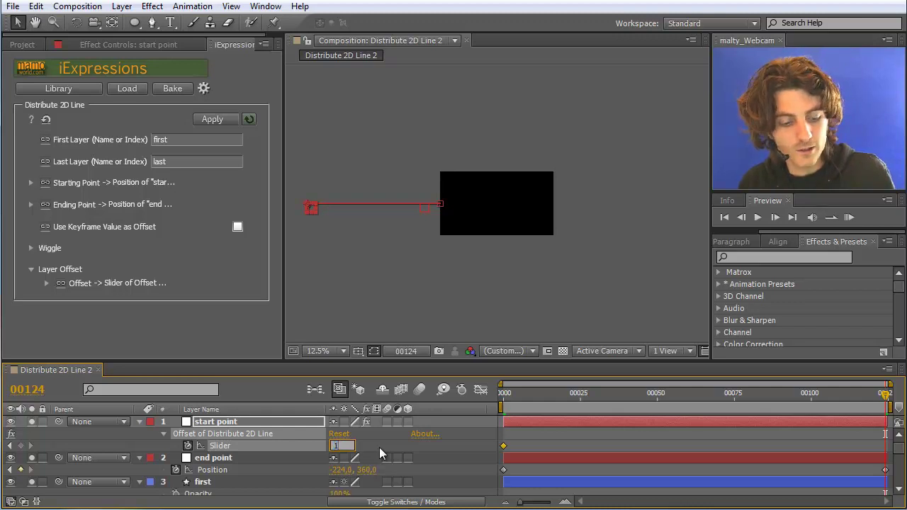
type("5")
key("Return")
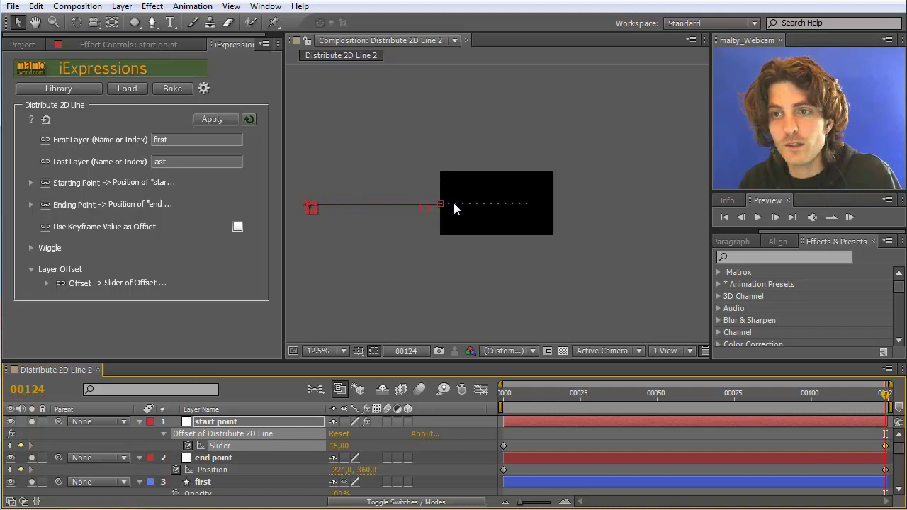
Step: Raise the Offset slider at frame 124 to 17 and finally 18, and run a RAM preview of the animation
key("period")
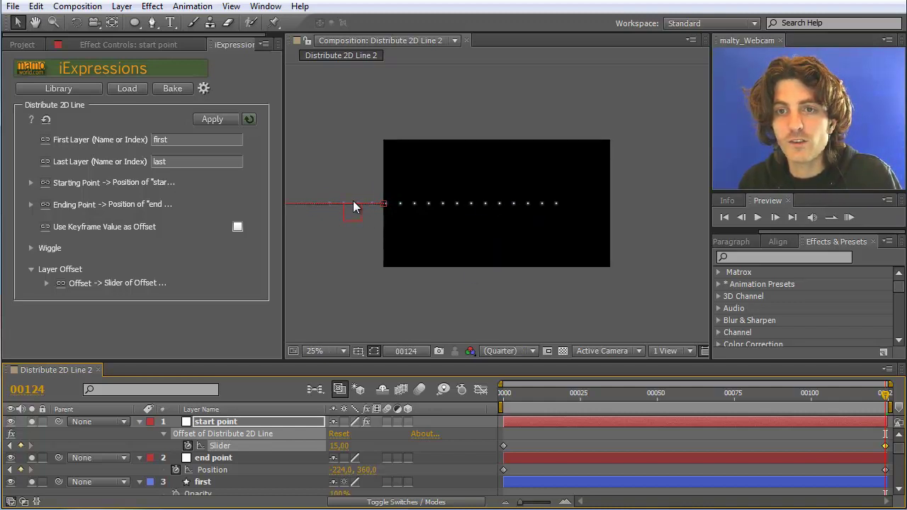
left_click(338, 446)
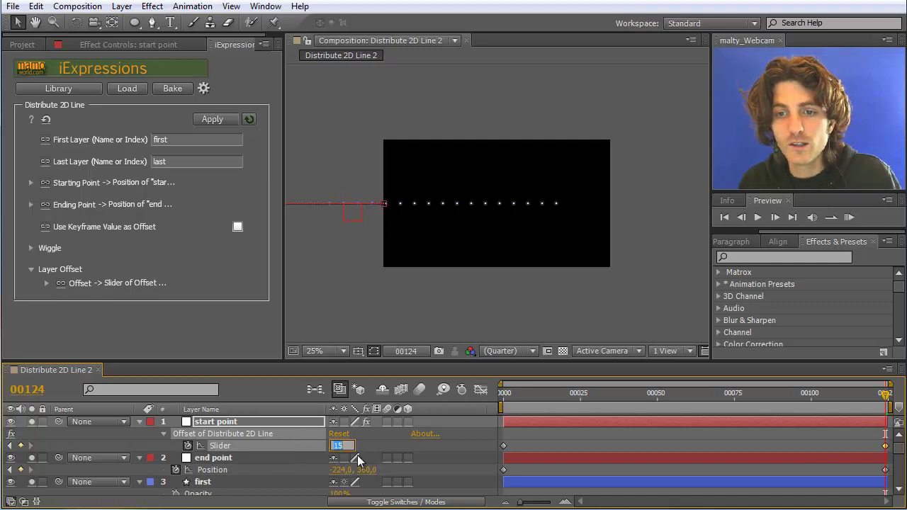
type("1")
key("Return")
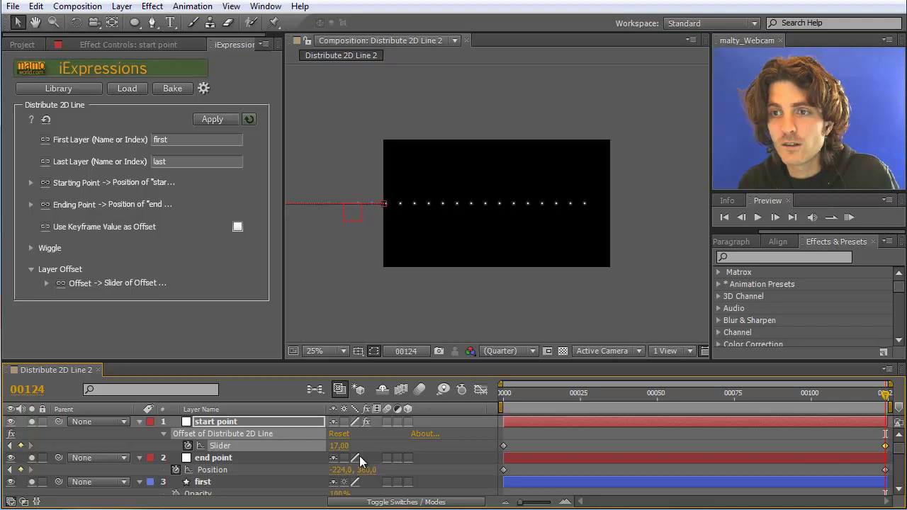
left_click(344, 446)
type("18")
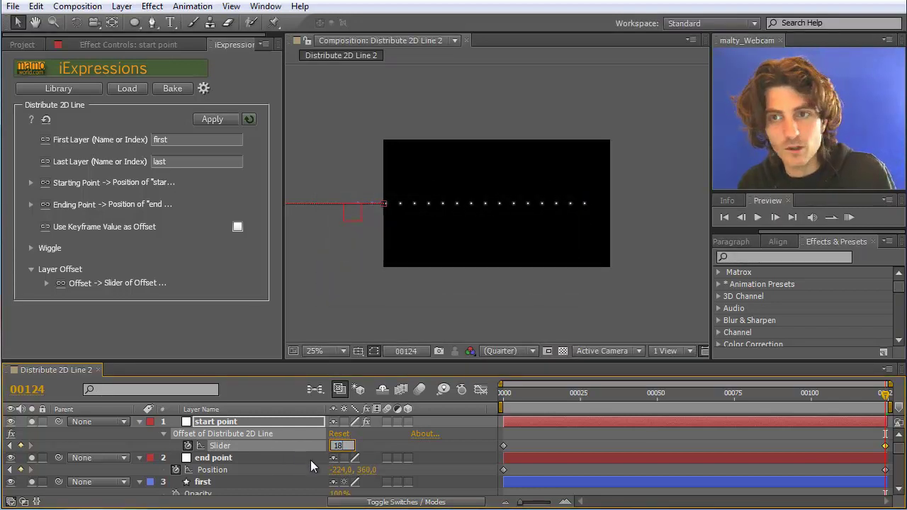
key("Return")
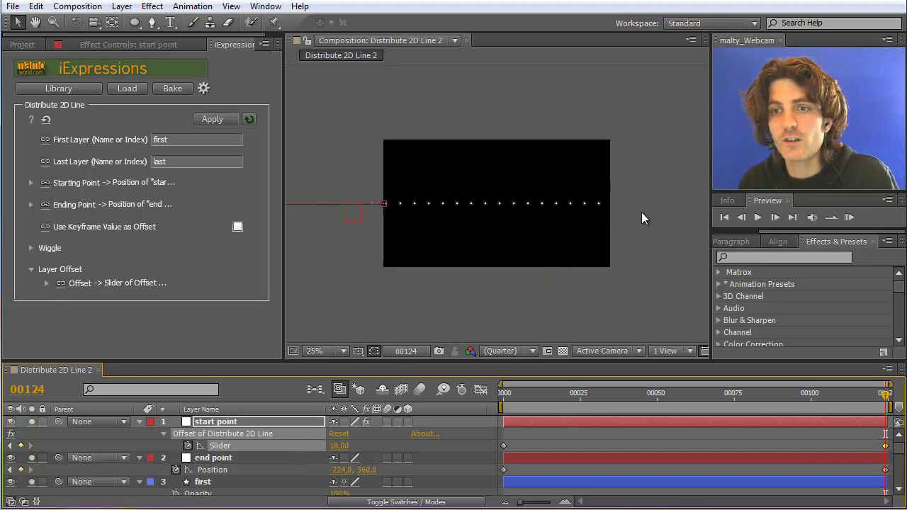
left_click(850, 218)
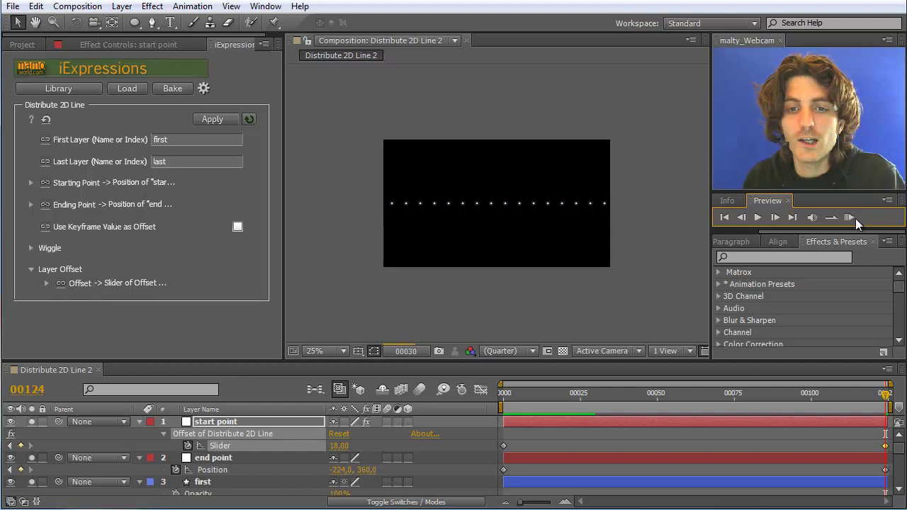
left_click(849, 217)
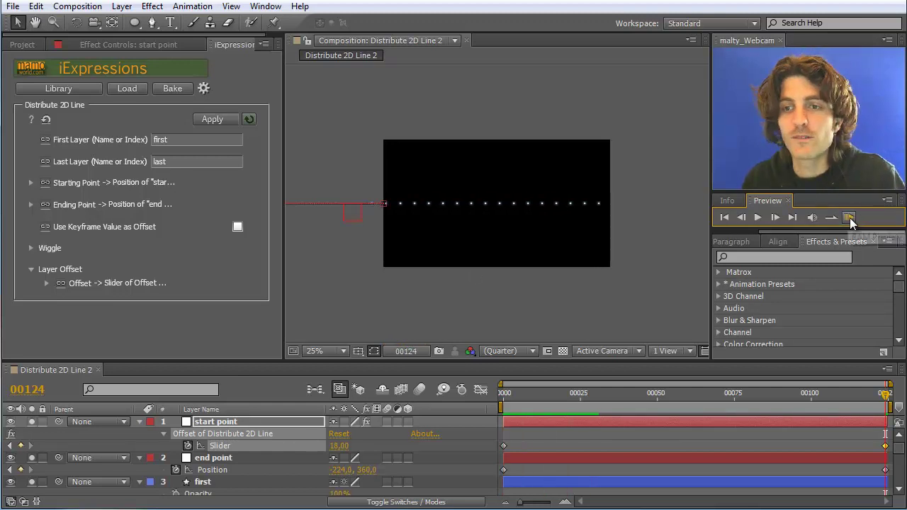